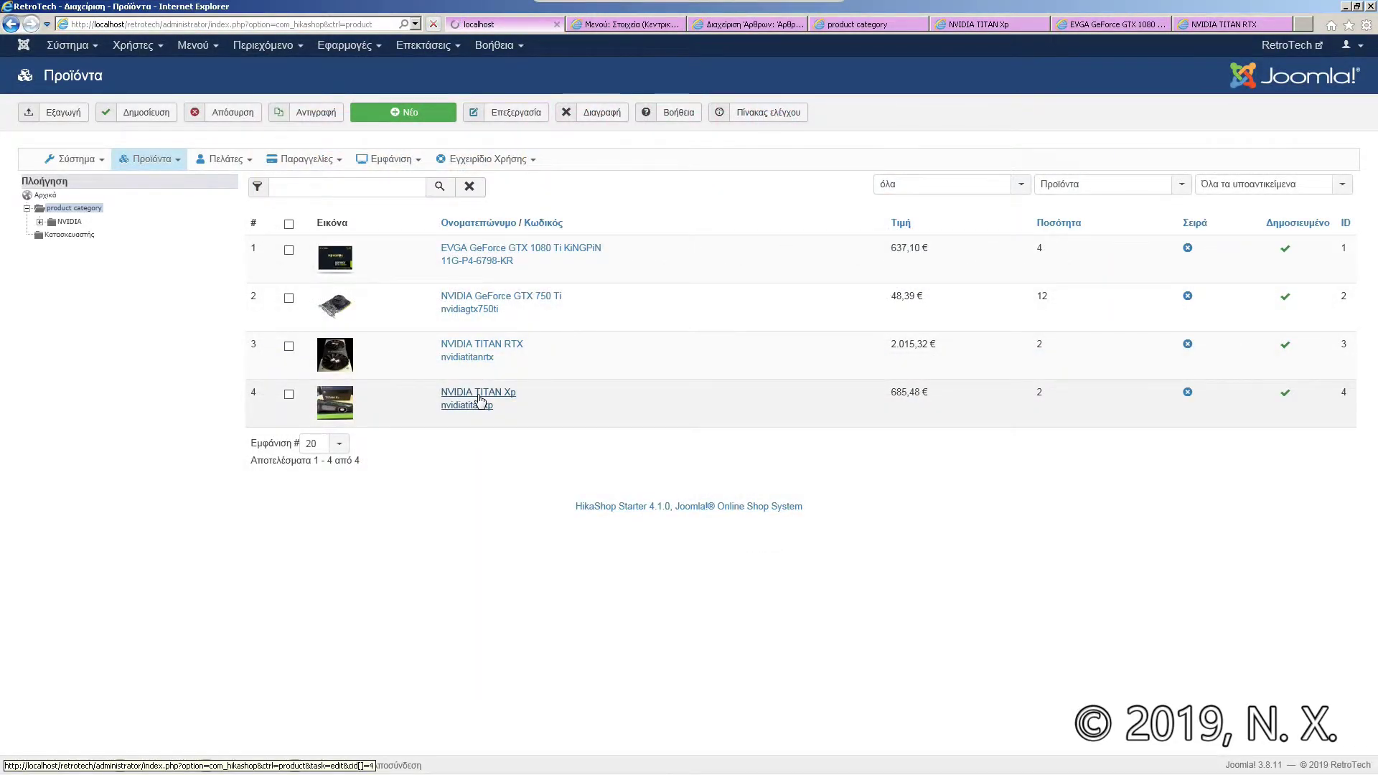
# Step: Scroll through the NVIDIA TITAN Xp product page's panels
pyautogui.scroll(1, 306, 669)
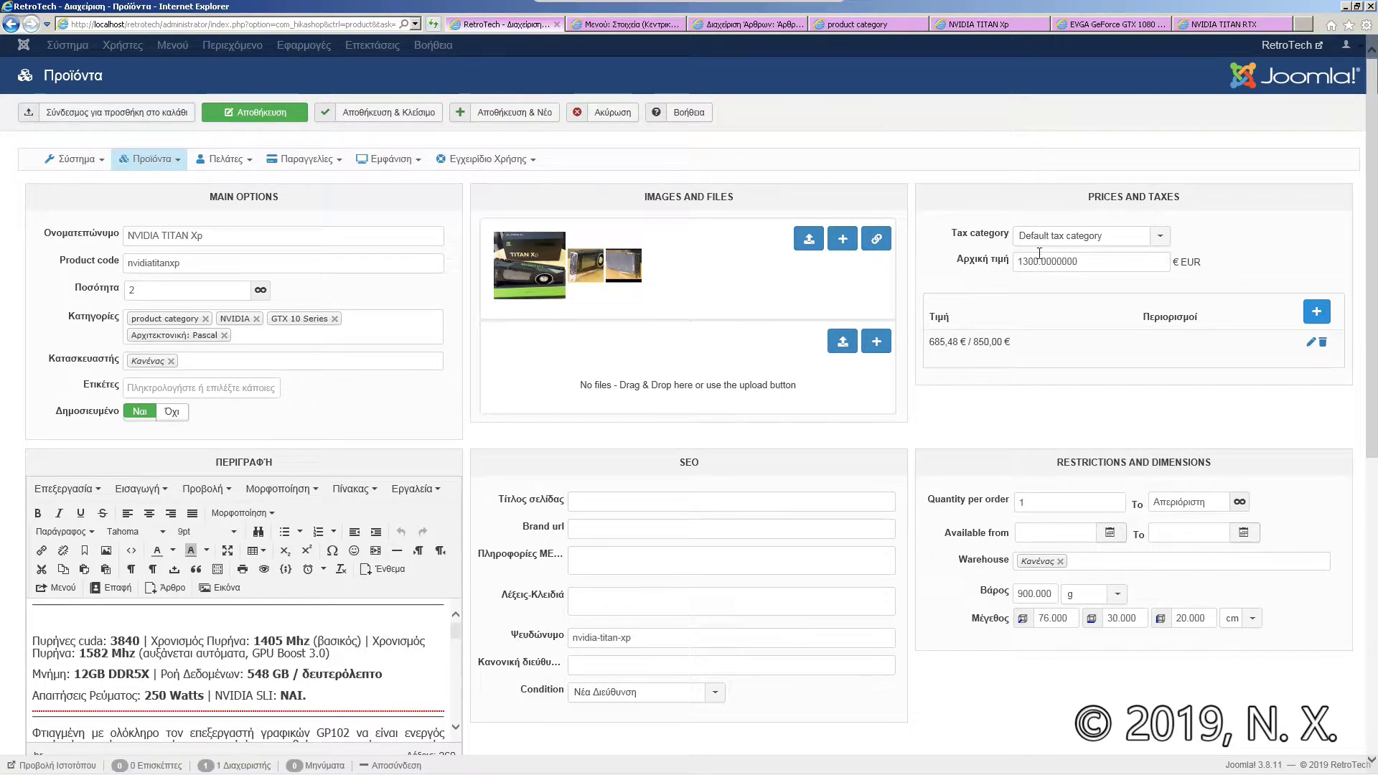
pyautogui.scroll(-6, 925, 364)
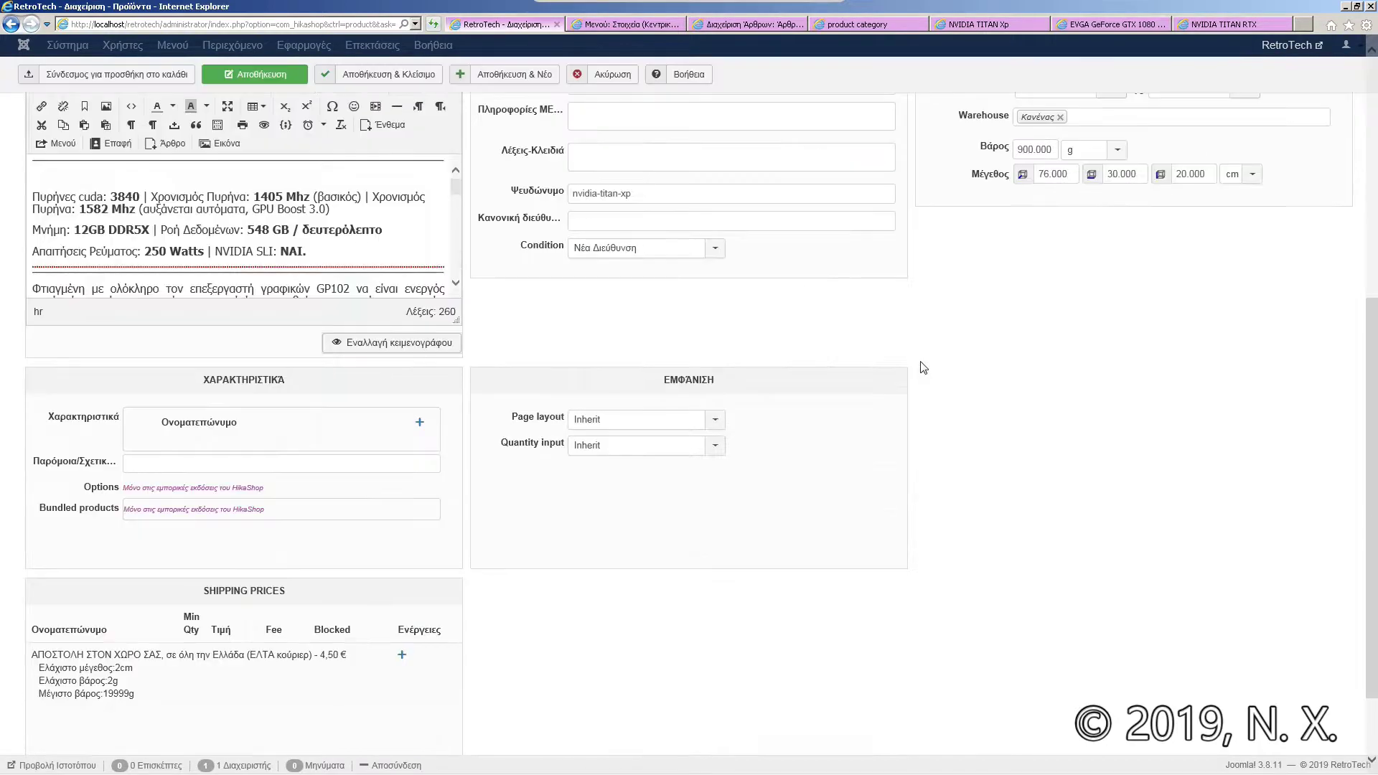
pyautogui.scroll(-2, 912, 377)
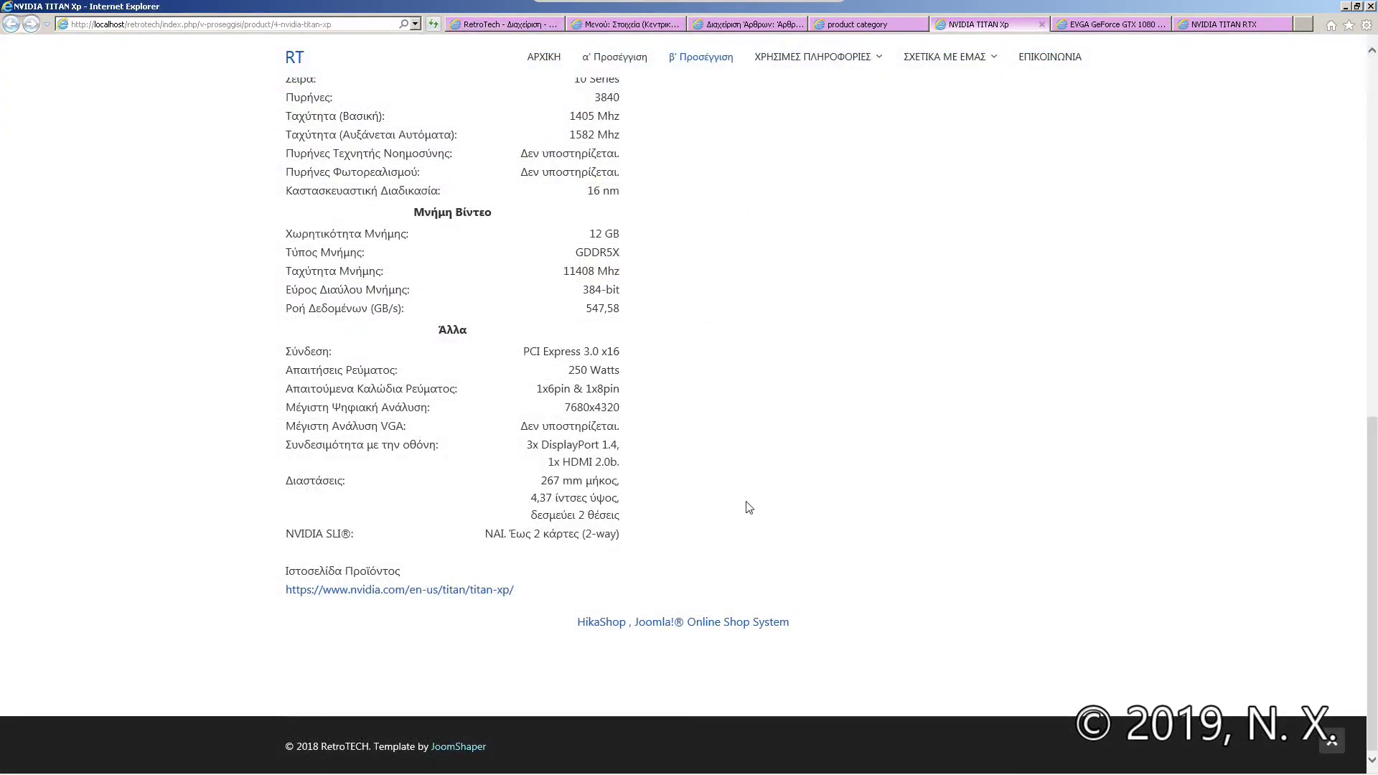
# Step: Check the TITAN Xp's original and discounted price at the top of its page
pyautogui.scroll(1, 747, 507)
pyautogui.scroll(6, 745, 509)
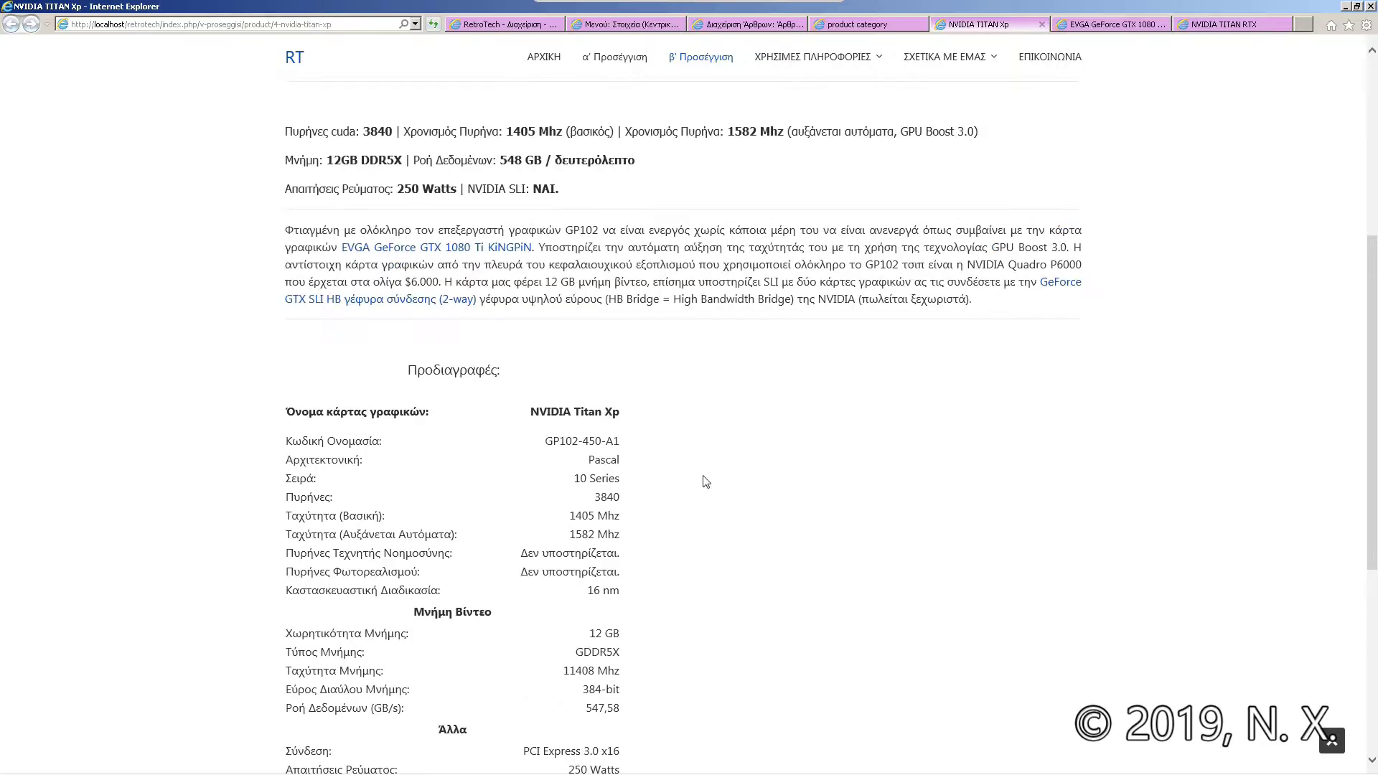
pyautogui.scroll(4, 707, 481)
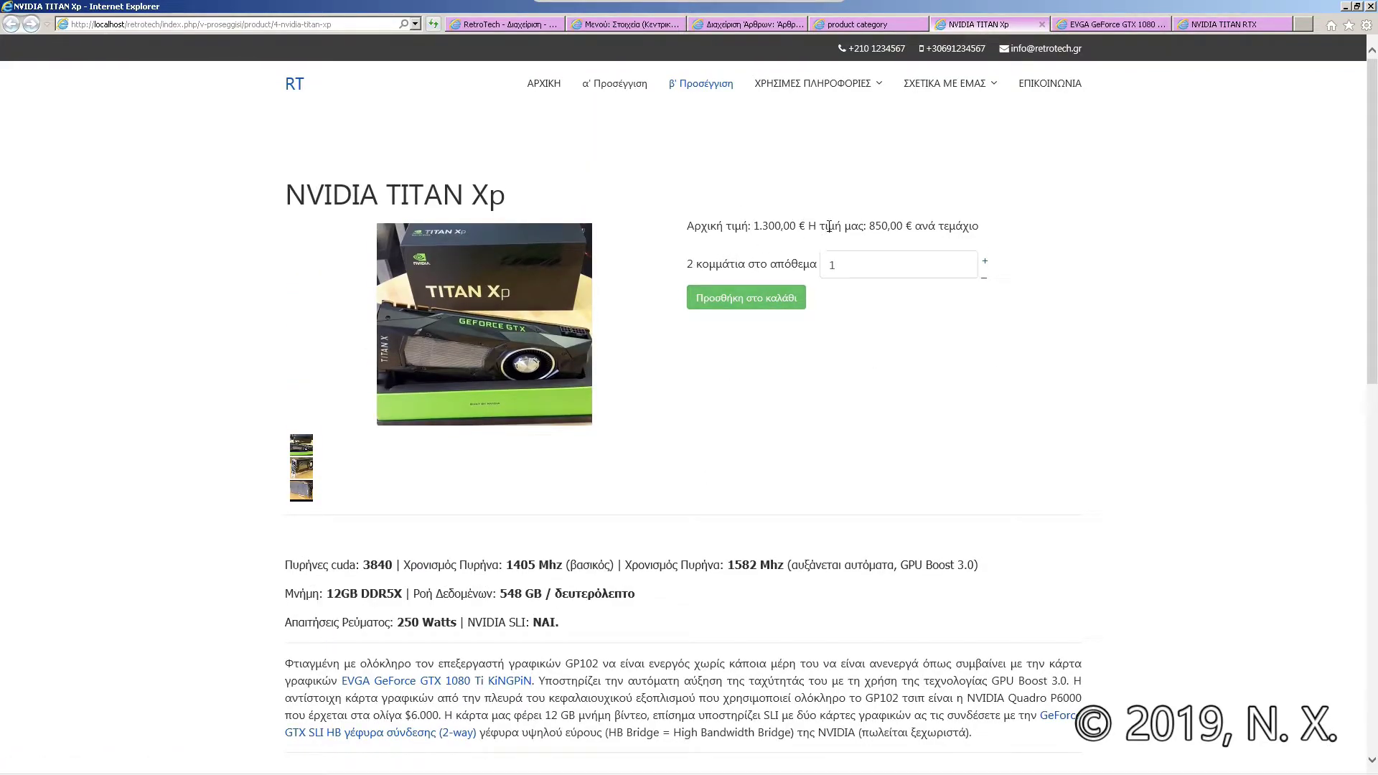
pyautogui.moveTo(976, 221); pyautogui.dragTo(715, 223)
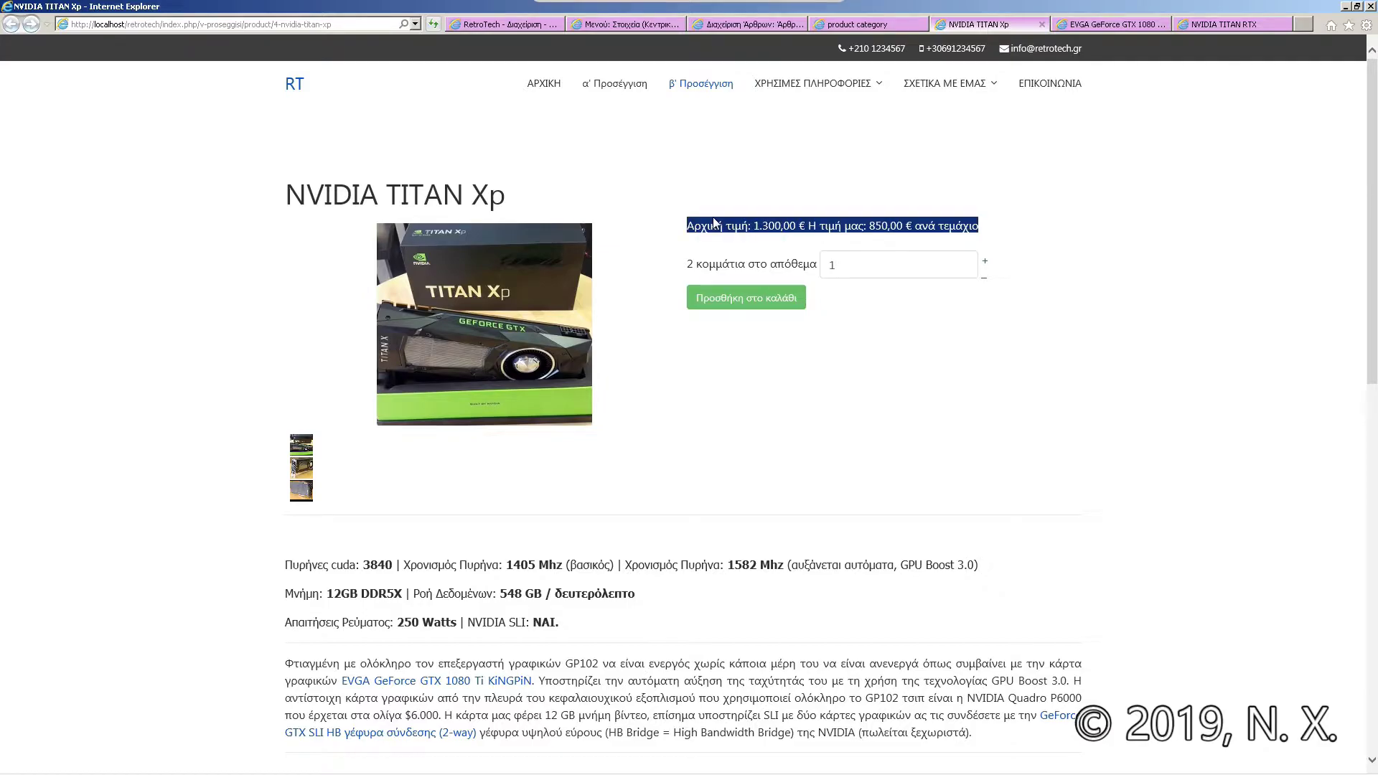
pyautogui.click(715, 223)
# Step: Raise the TITAN Xp quantity to 2, show its second photo, then switch to the category listing
pyautogui.click(988, 267)
pyautogui.click(301, 486)
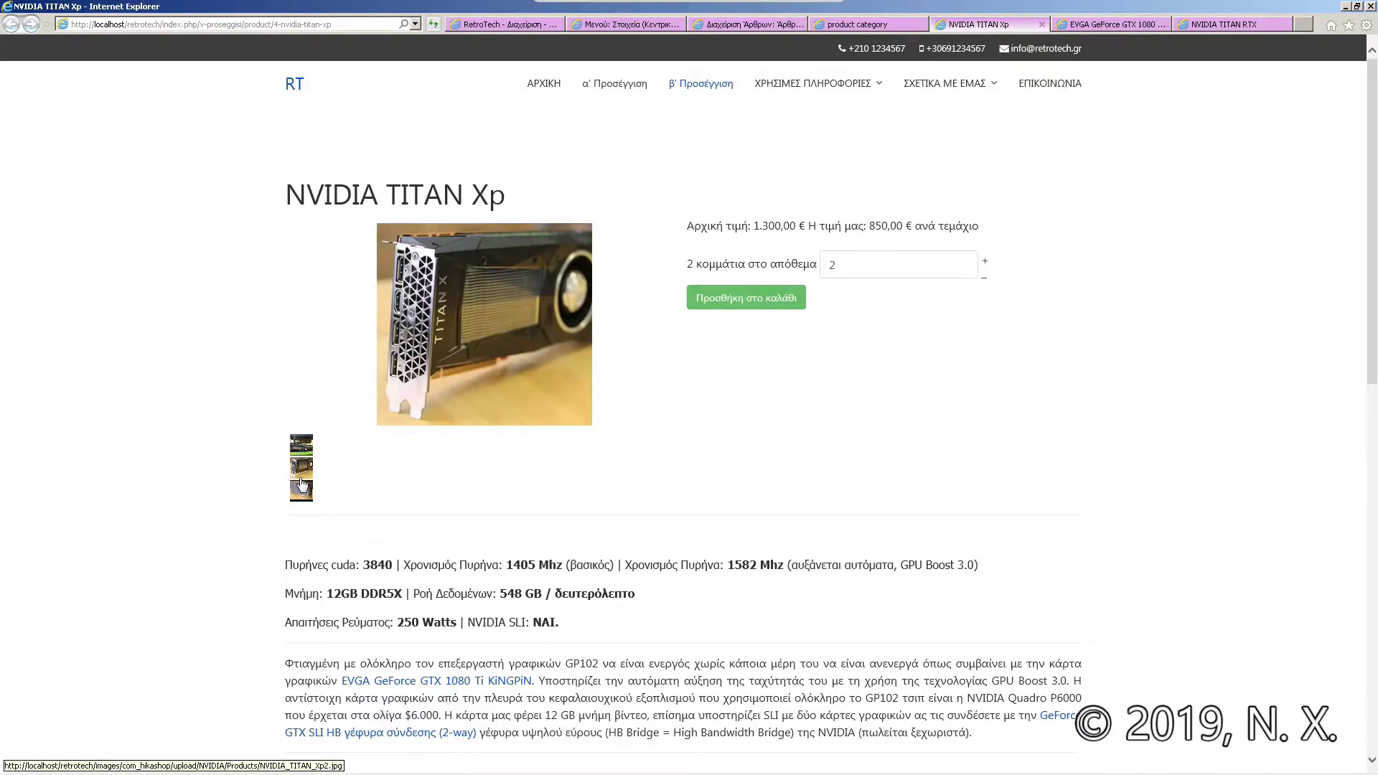
pyautogui.hotkey('ctrl', 'shift', 'Tab')
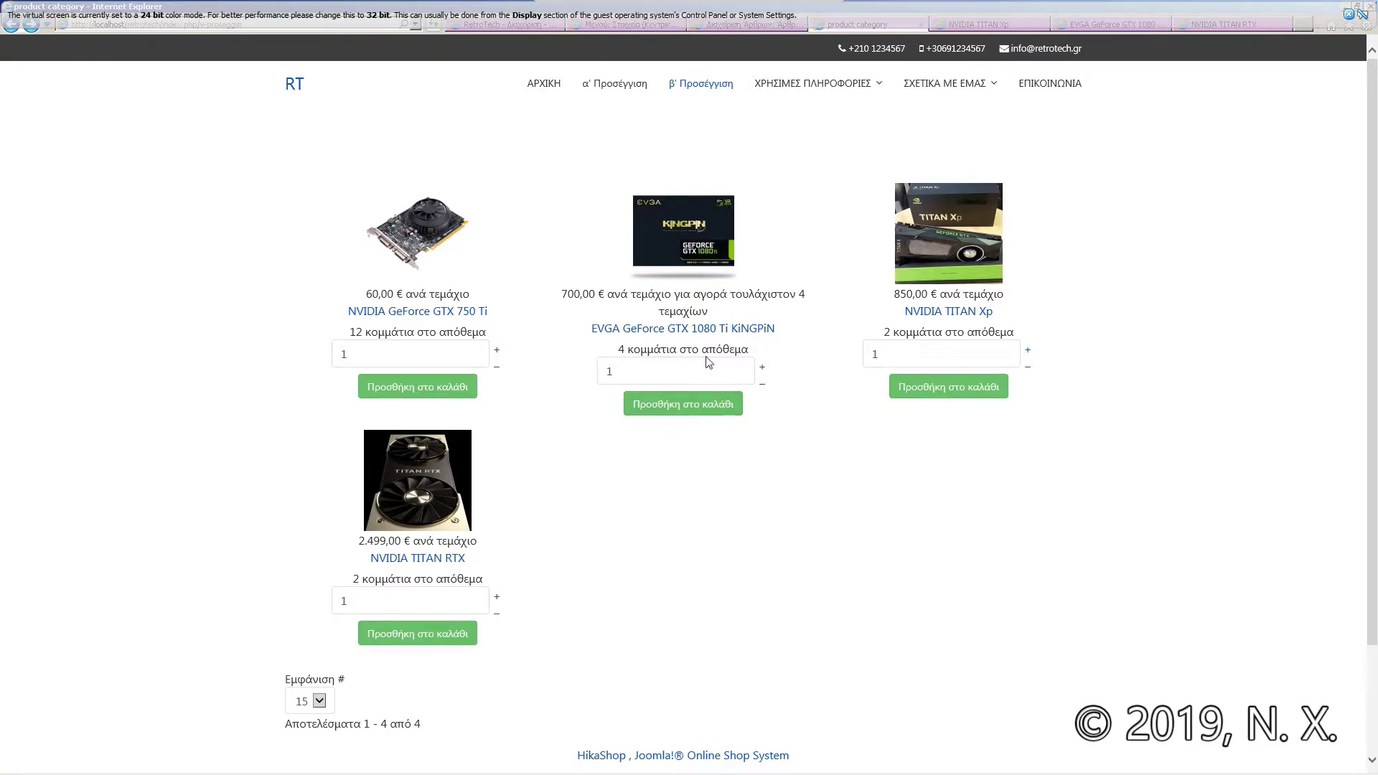
# Step: Add 4 EVGA GeForce GTX 1080 Ti KiNGPiN cards to the cart and dismiss the notification bar
pyautogui.click(762, 368)
pyautogui.click(763, 369)
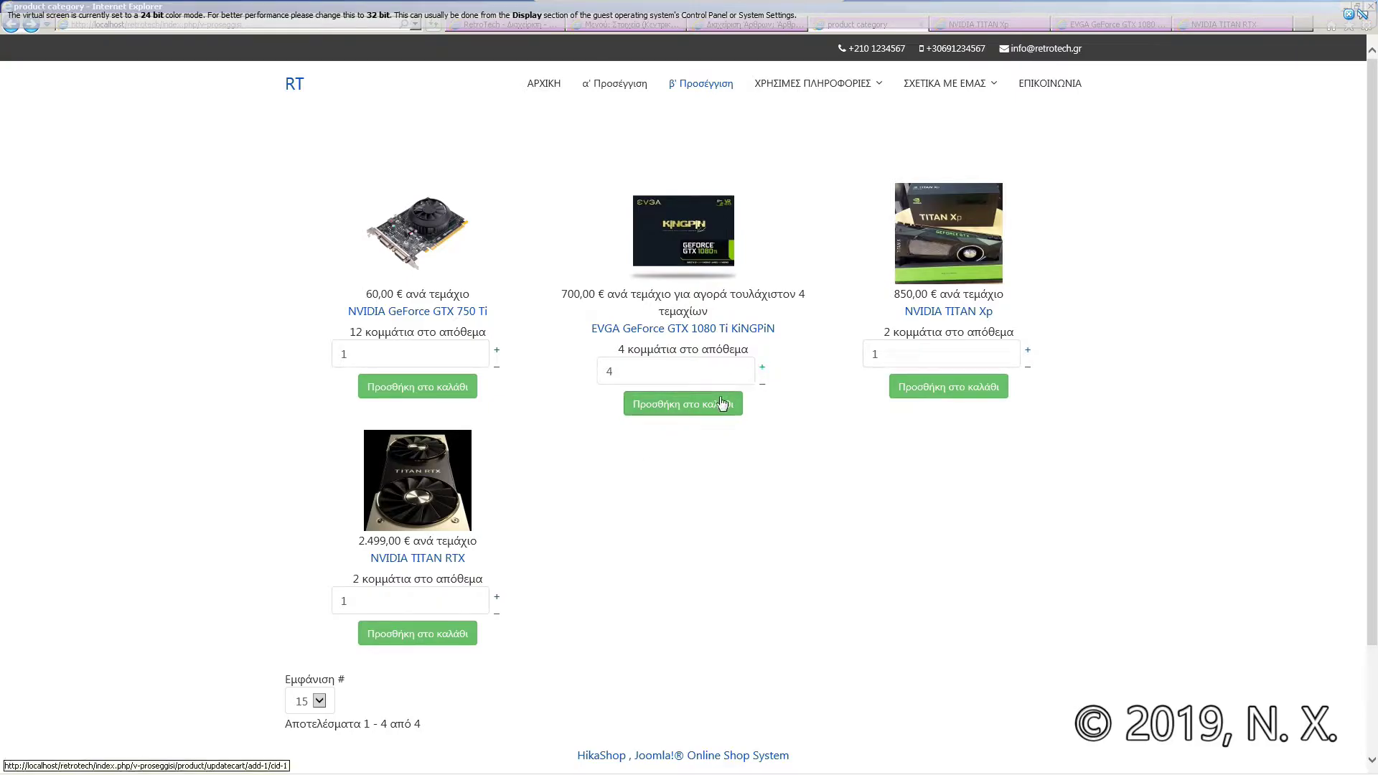
pyautogui.click(729, 405)
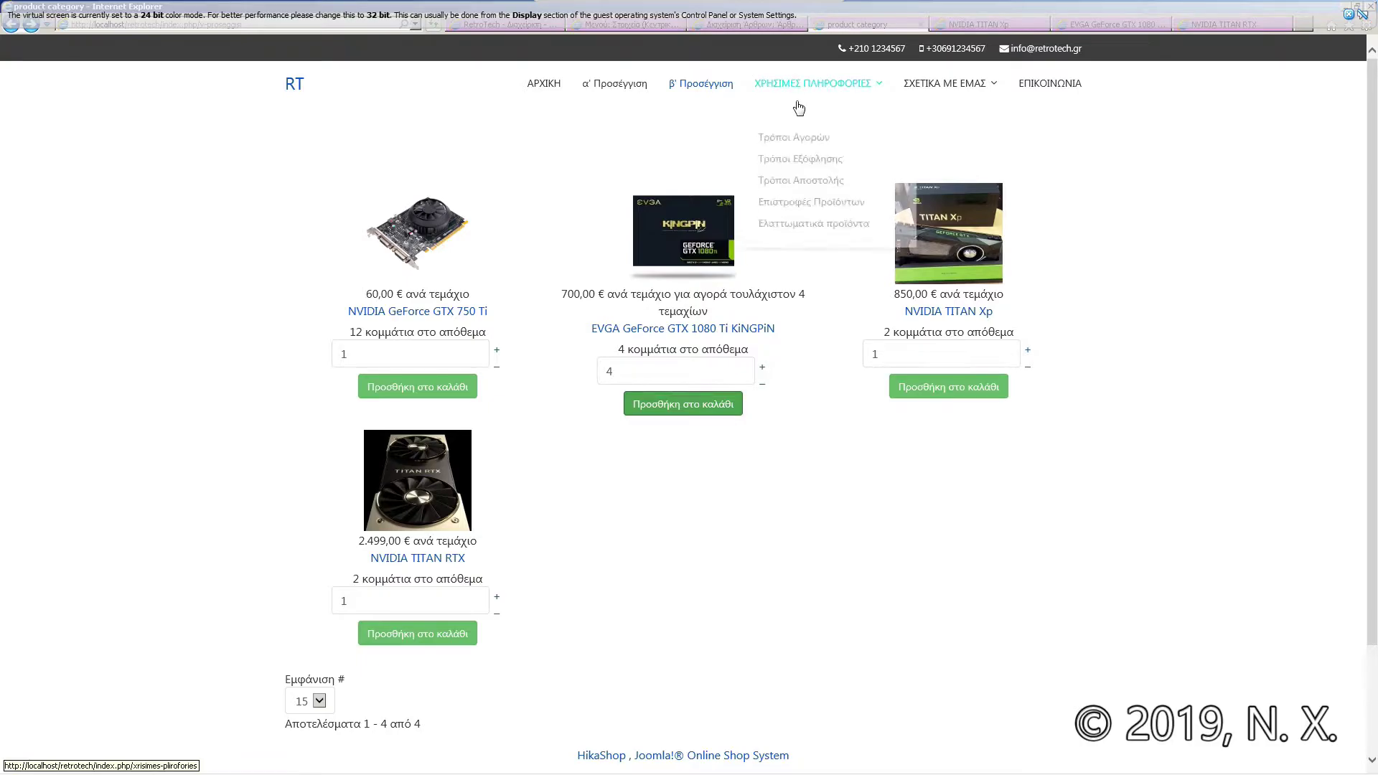
pyautogui.click(1350, 16)
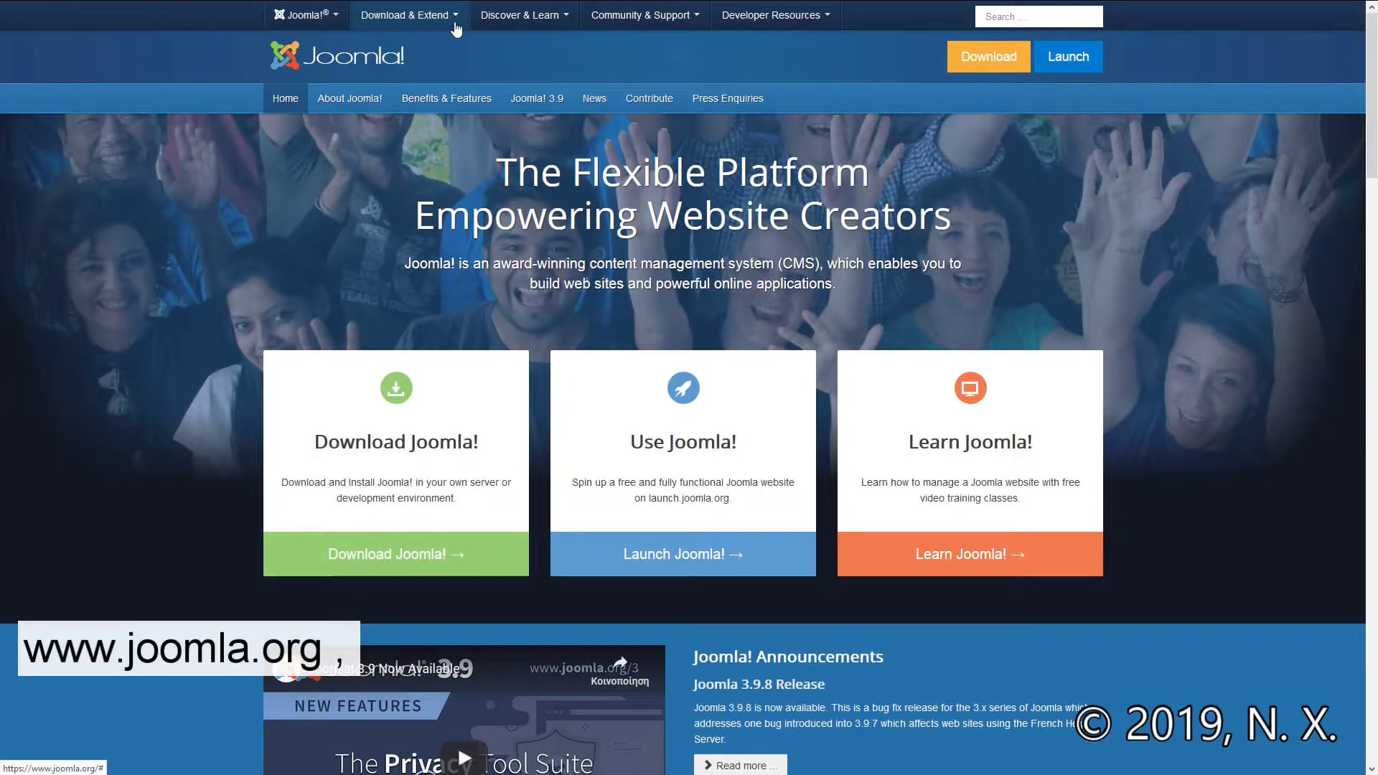
# Step: Go through Download & Extend > Extensions to the e-Commerce Shopping Cart category
pyautogui.click(455, 25)
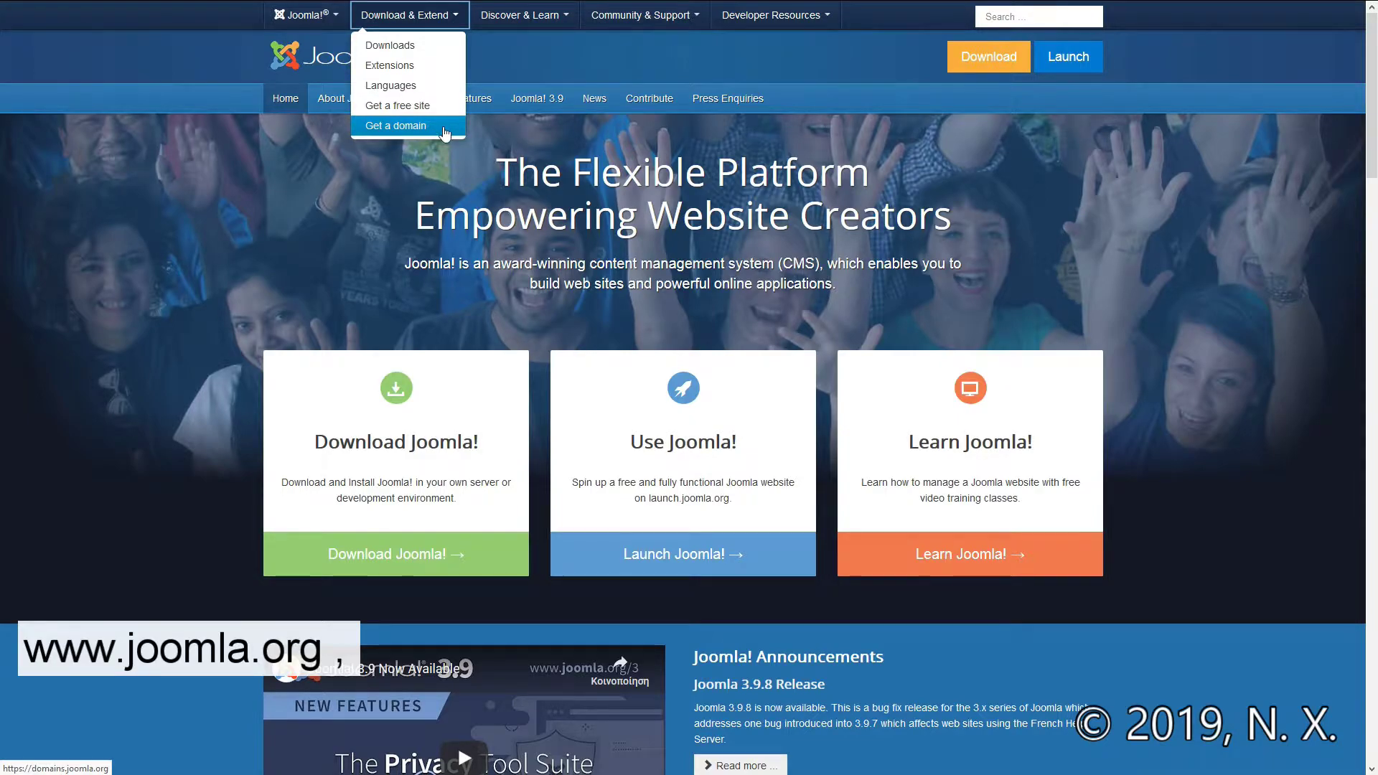
pyautogui.click(438, 75)
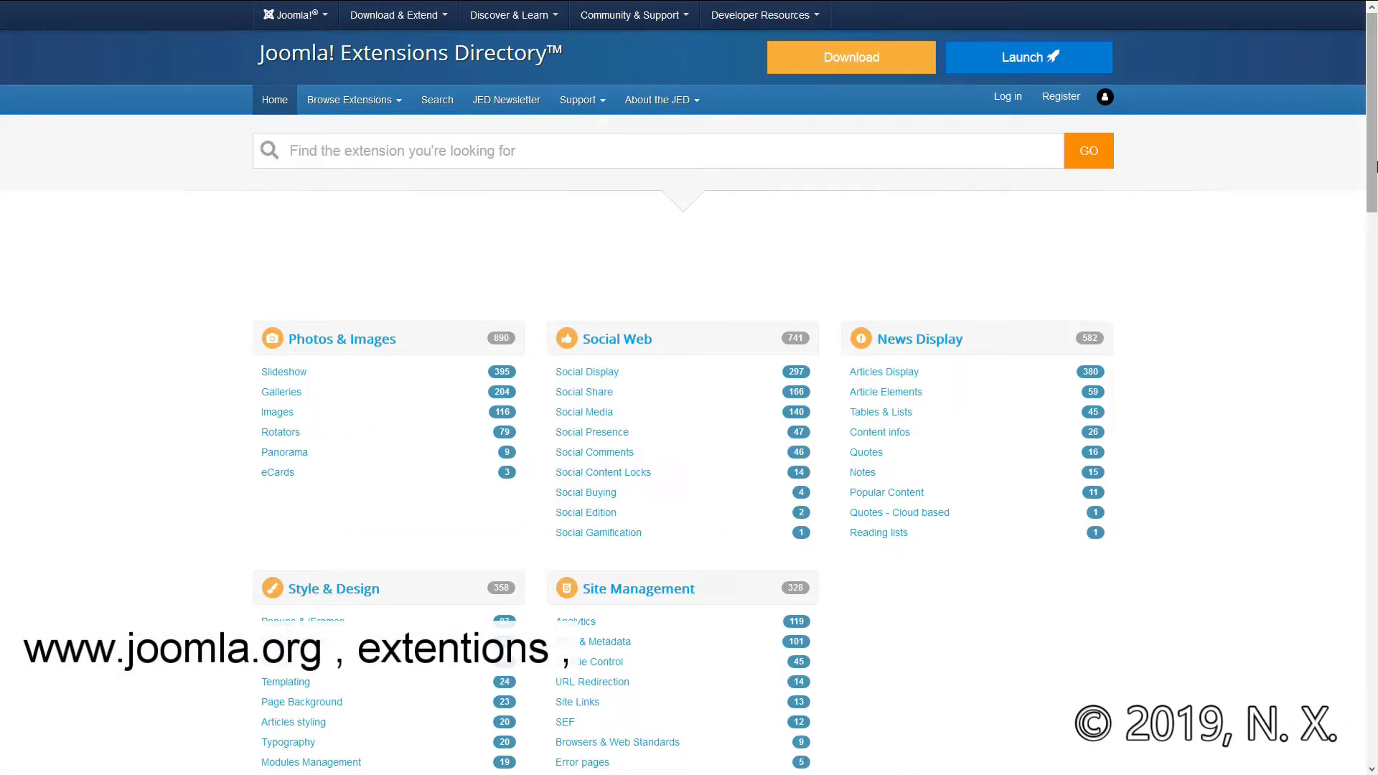
pyautogui.moveTo(1375, 167); pyautogui.dragTo(1376, 337)
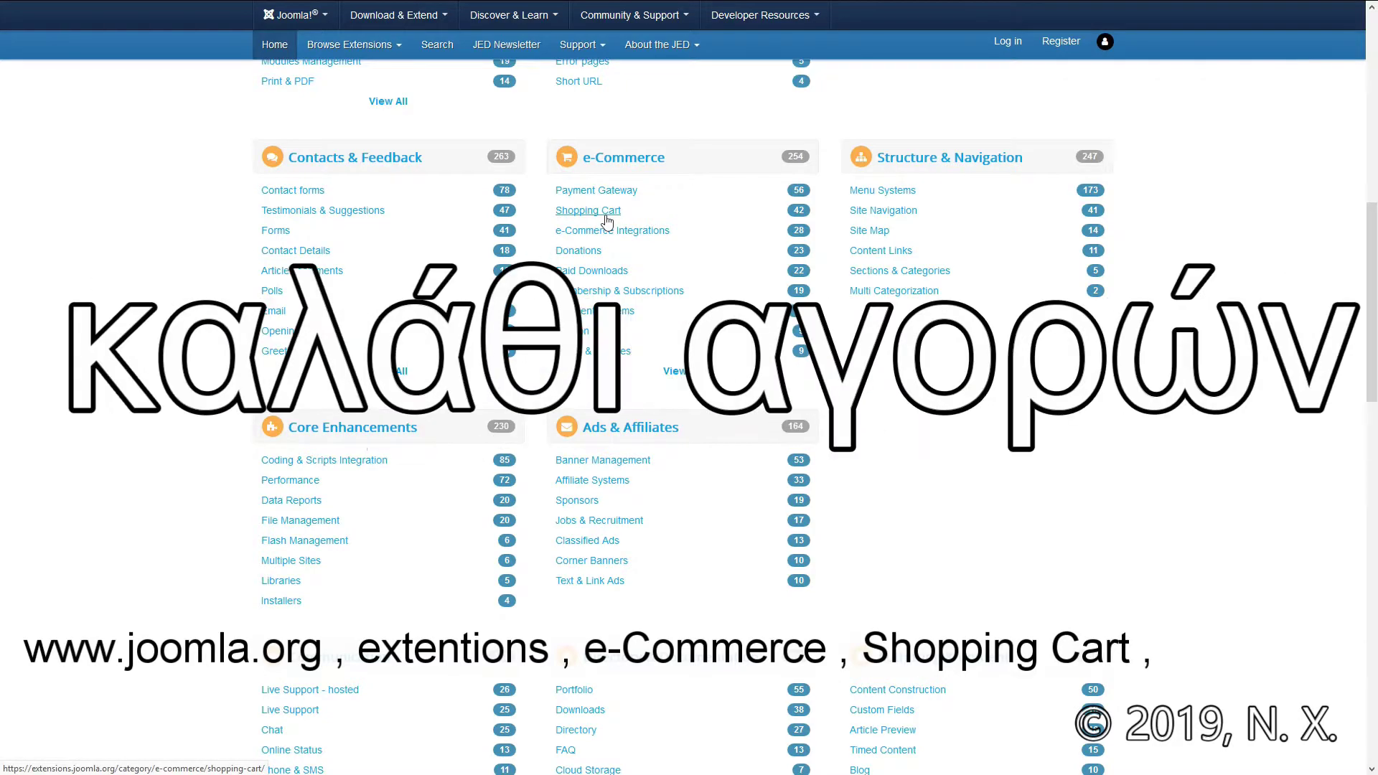
pyautogui.click(605, 215)
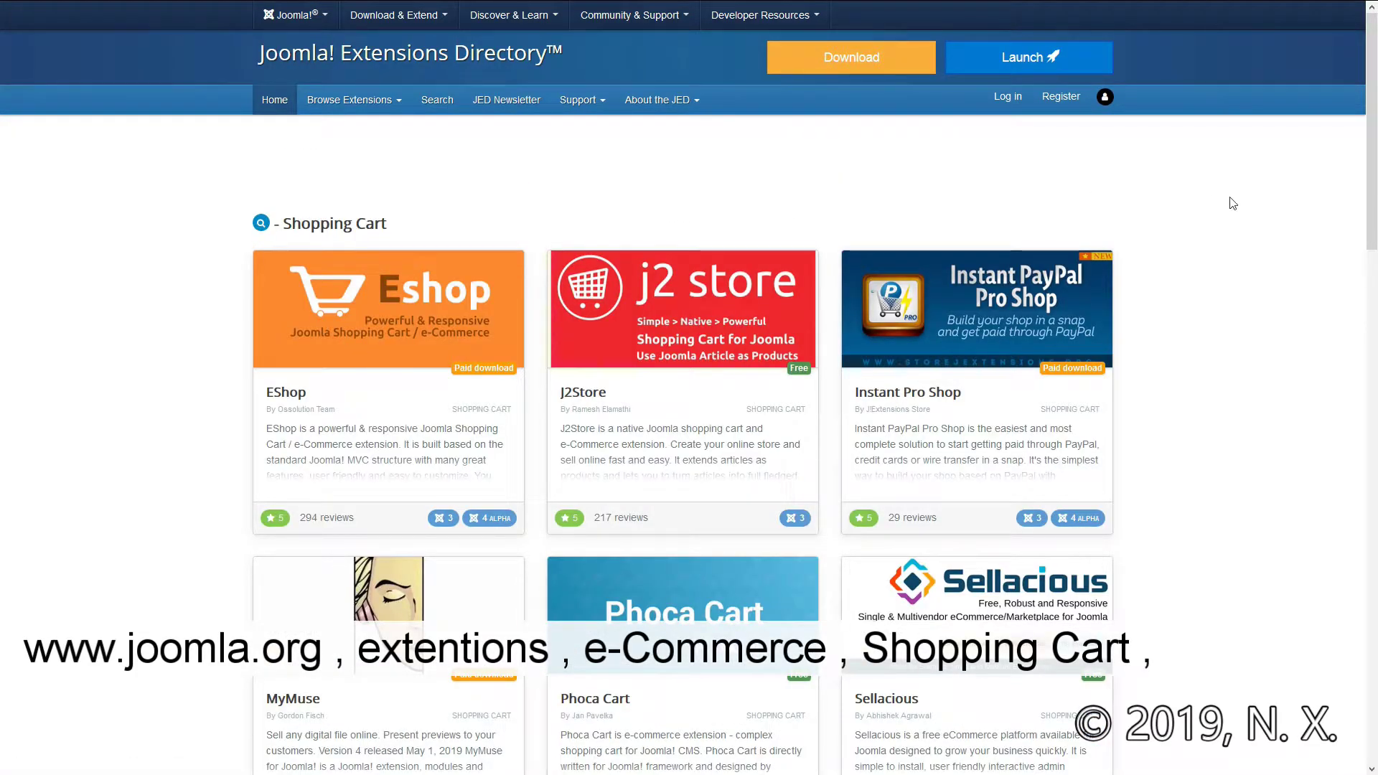
# Step: Scroll the Shopping Cart listing and open the HikaShop extension card
pyautogui.moveTo(1372, 124); pyautogui.dragTo(1375, 166)
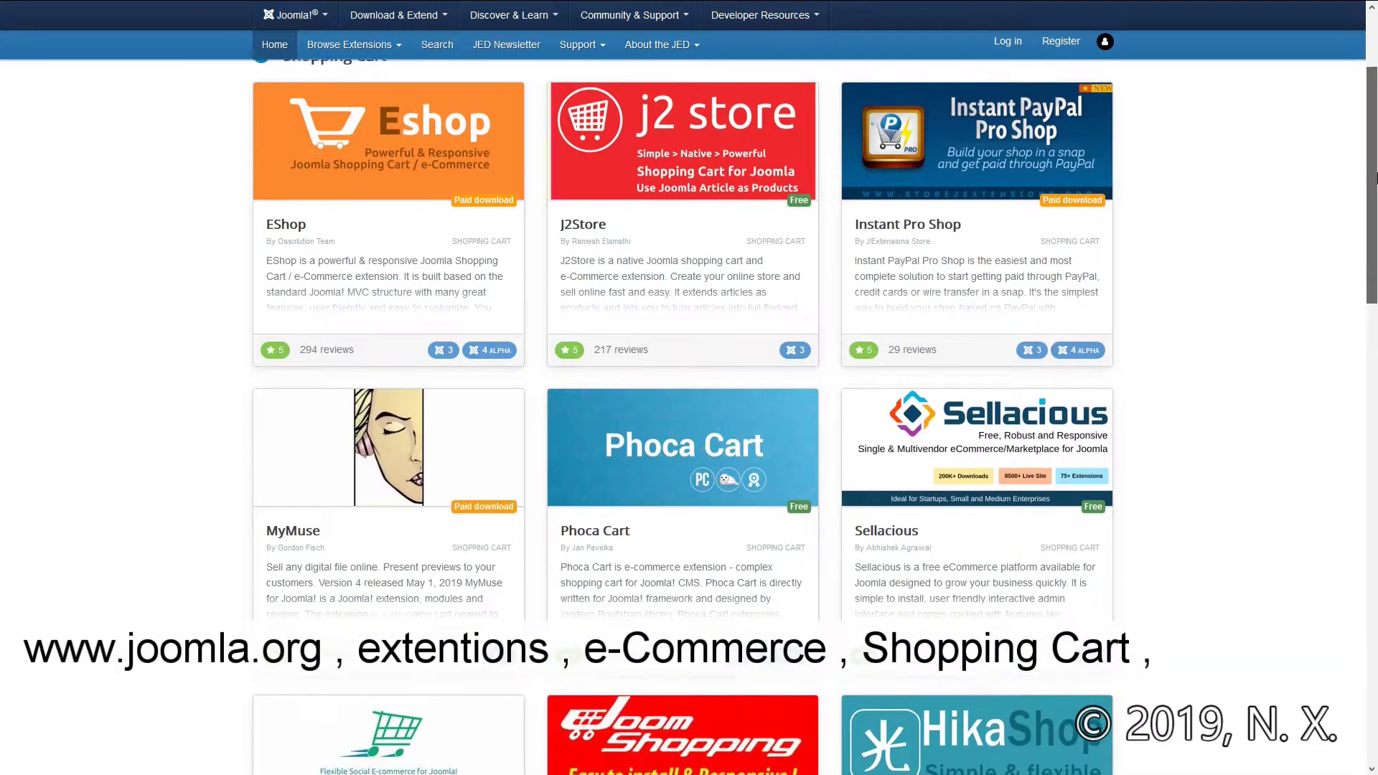
pyautogui.moveTo(1376, 177); pyautogui.dragTo(1376, 371)
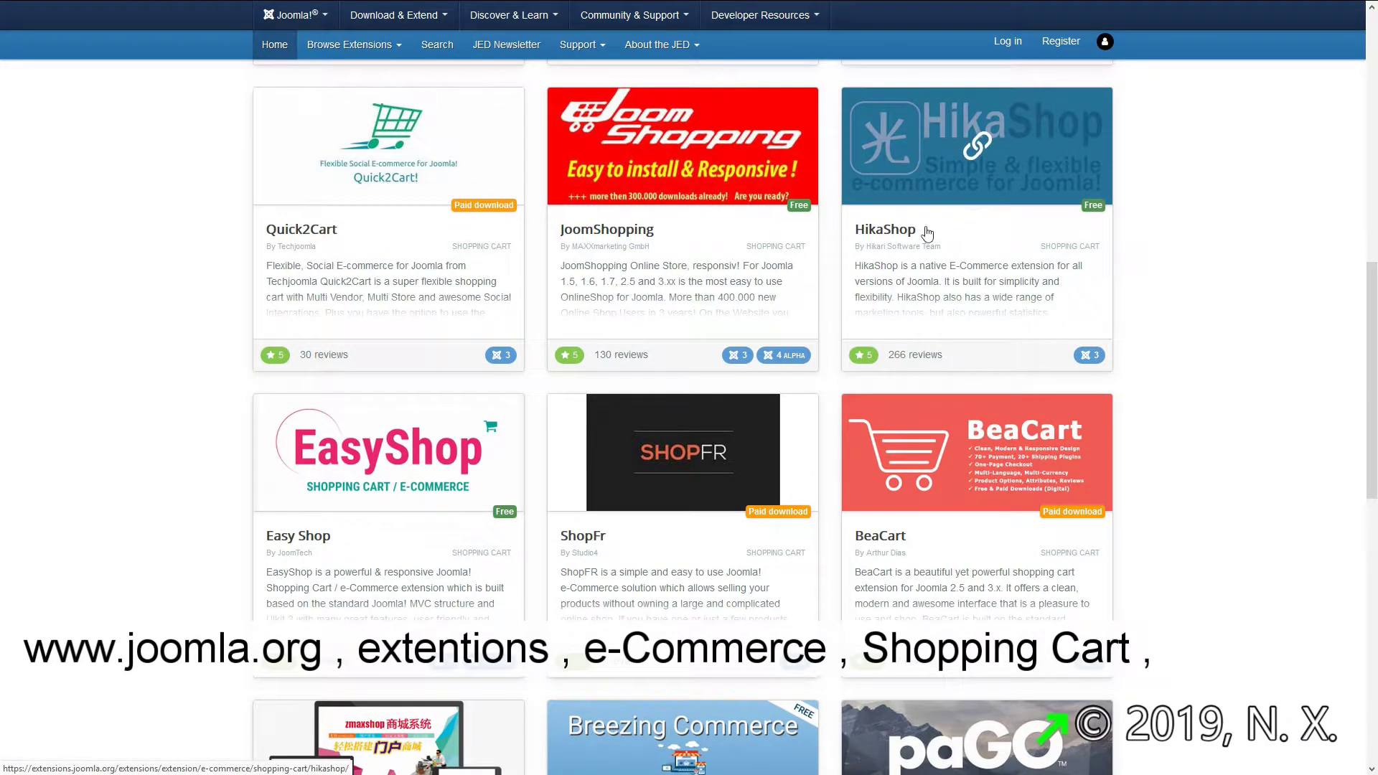
pyautogui.click(902, 232)
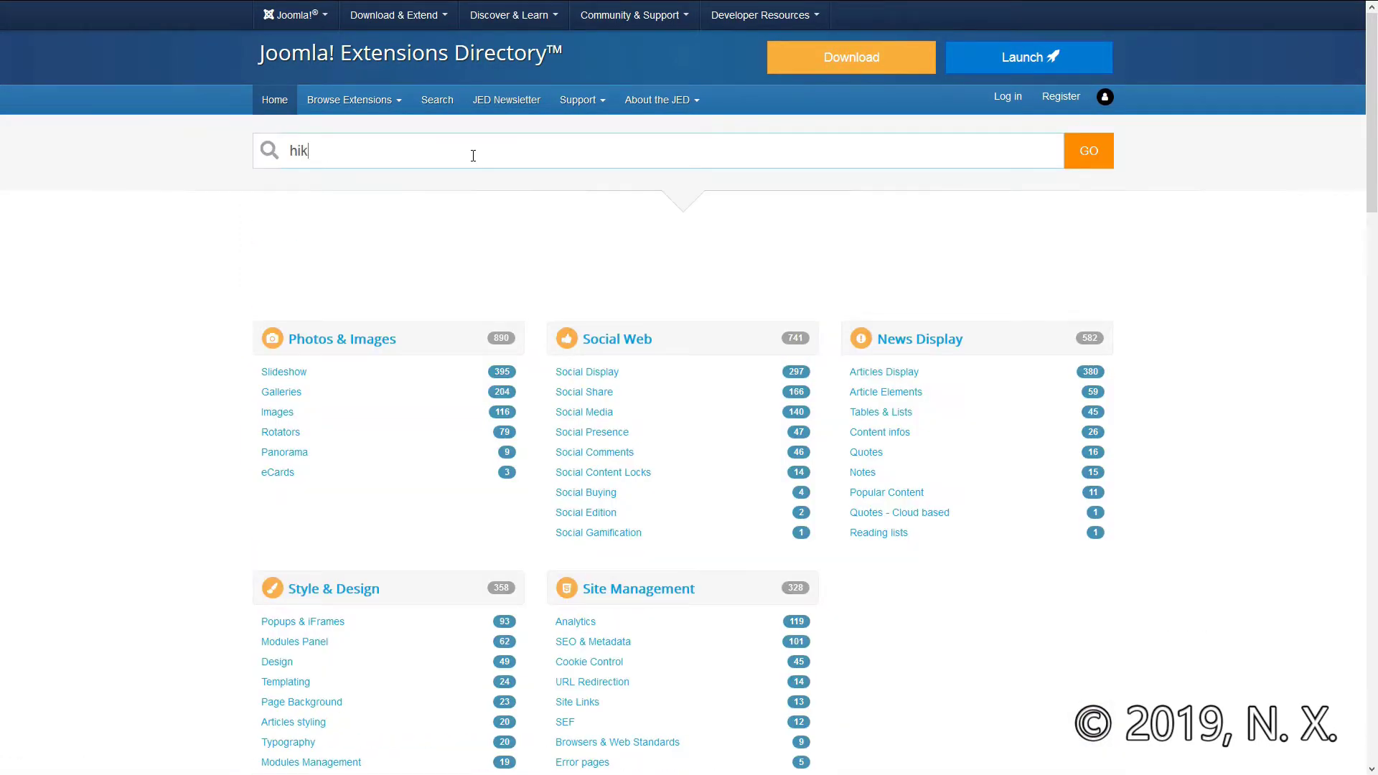
# Step: Search the directory for 'hikashop', open the HikaShop result and read its introduction
pyautogui.write('ashop')
pyautogui.press('Return')
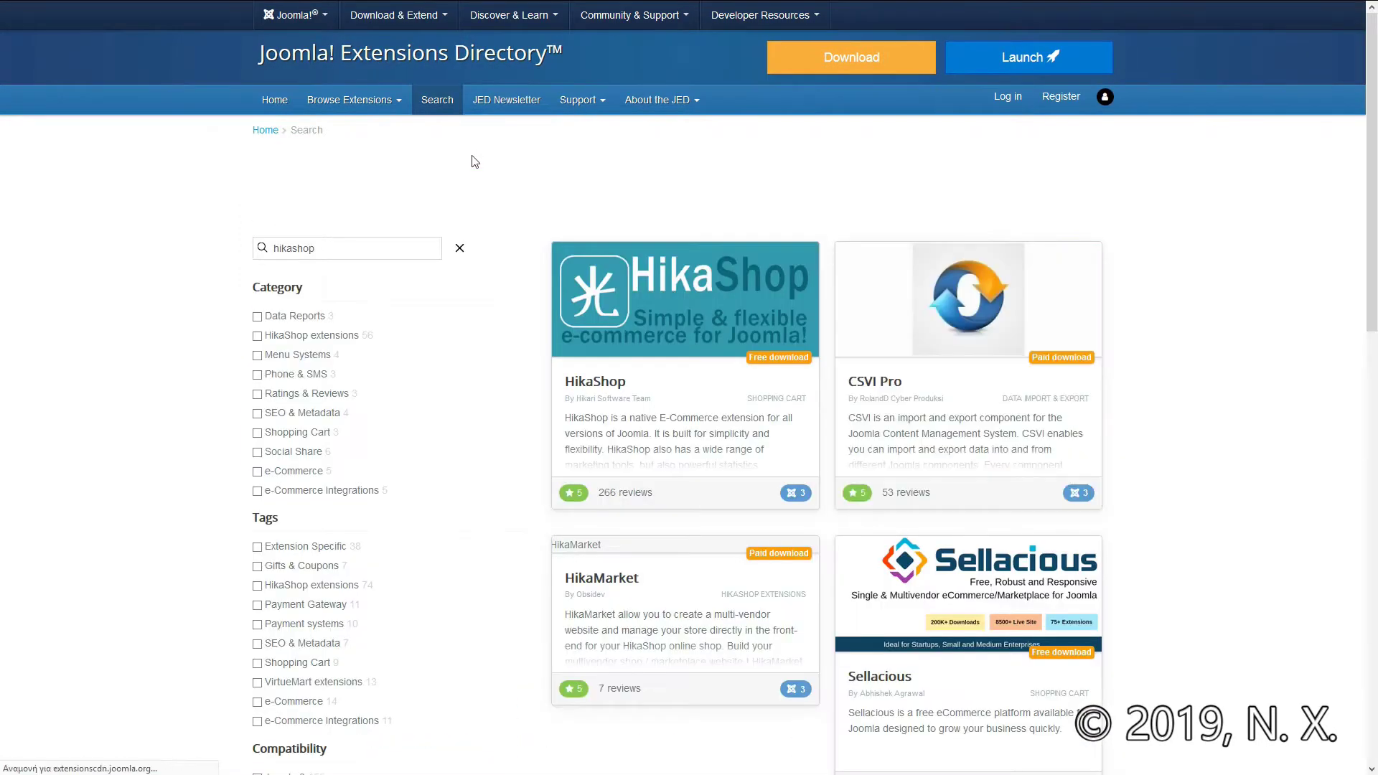
pyautogui.click(600, 432)
pyautogui.scroll(-1, 1375, 155)
pyautogui.scroll(-7, 1375, 154)
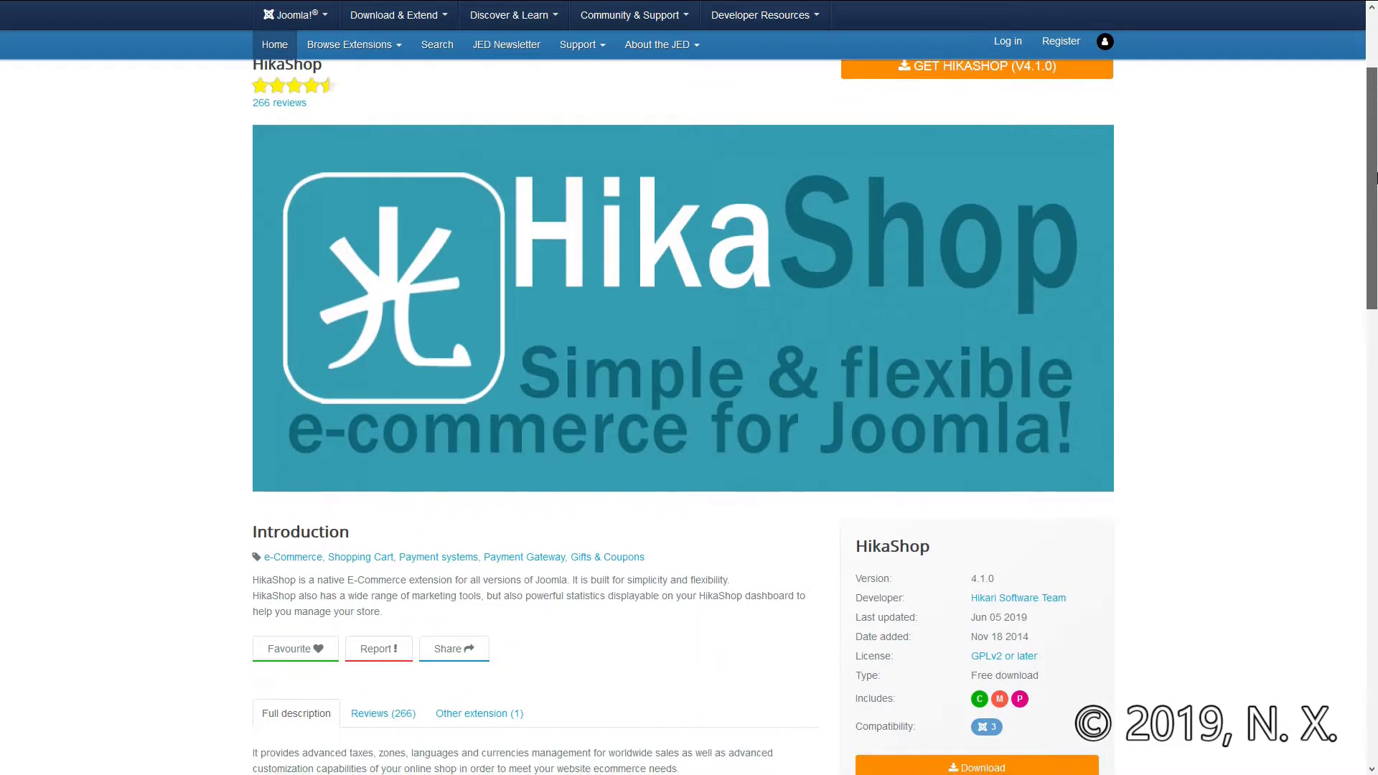
pyautogui.tripleClick(253, 139)
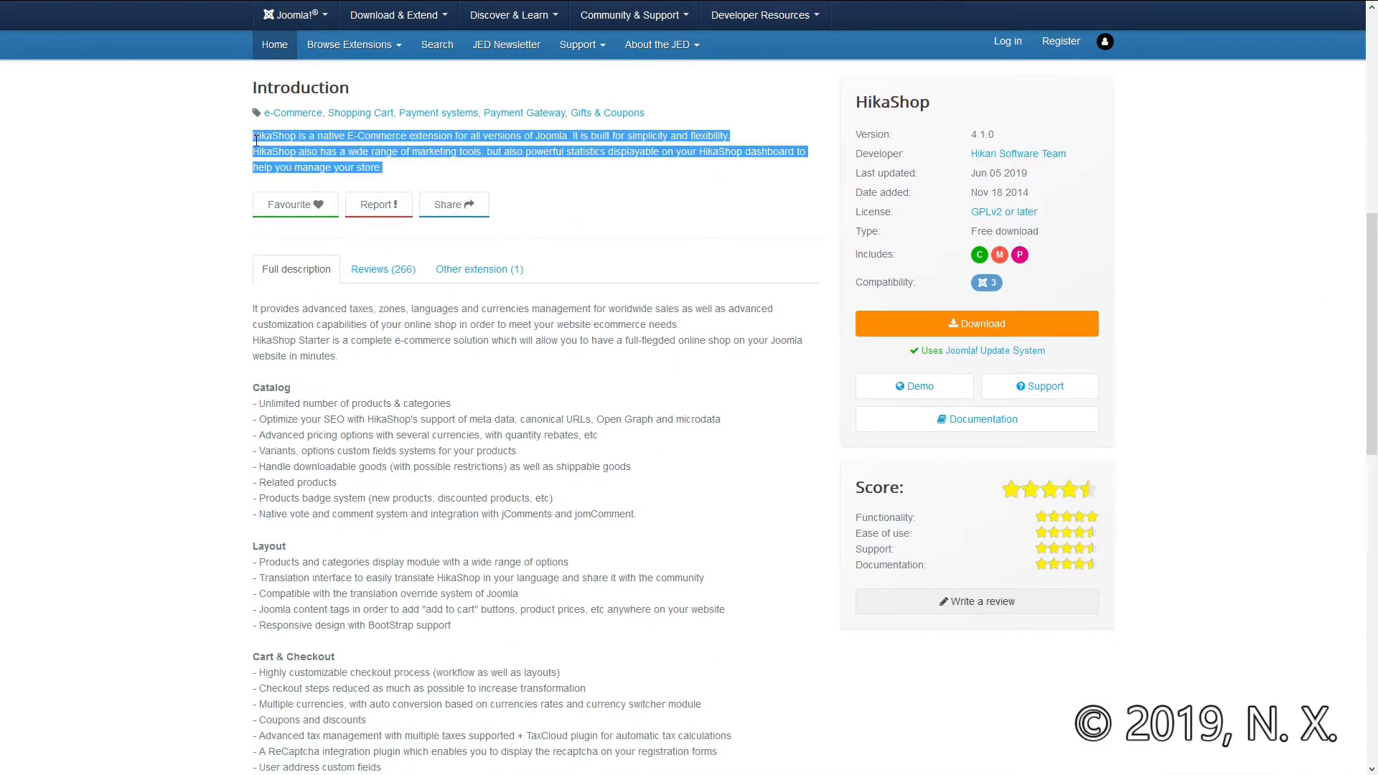
pyautogui.click(237, 228)
pyautogui.scroll(-2, 233, 228)
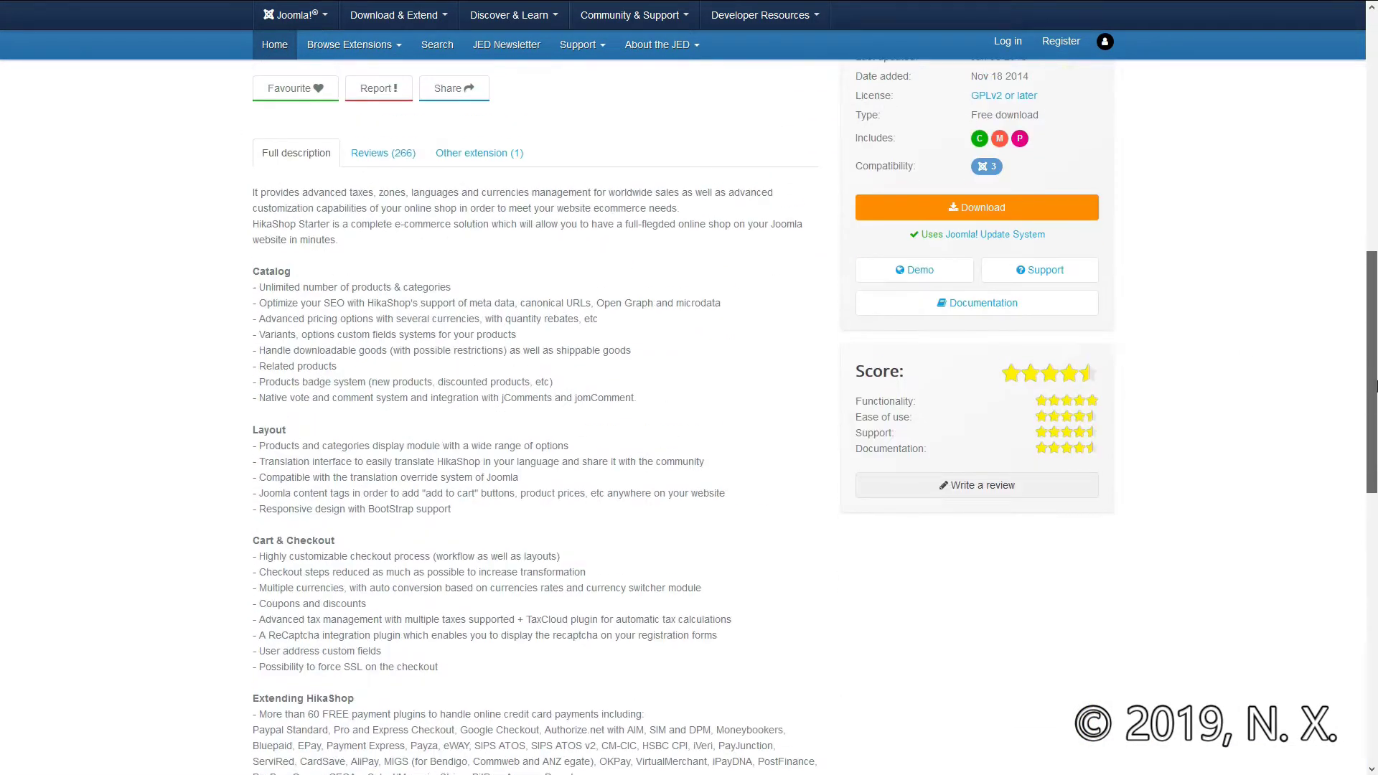
pyautogui.scroll(3, 237, 230)
# Step: Show HikaShop's Reviews (266) in English and scroll through them
pyautogui.click(383, 329)
pyautogui.click(402, 370)
pyautogui.click(294, 447)
pyautogui.moveTo(1373, 166); pyautogui.dragTo(1374, 249)
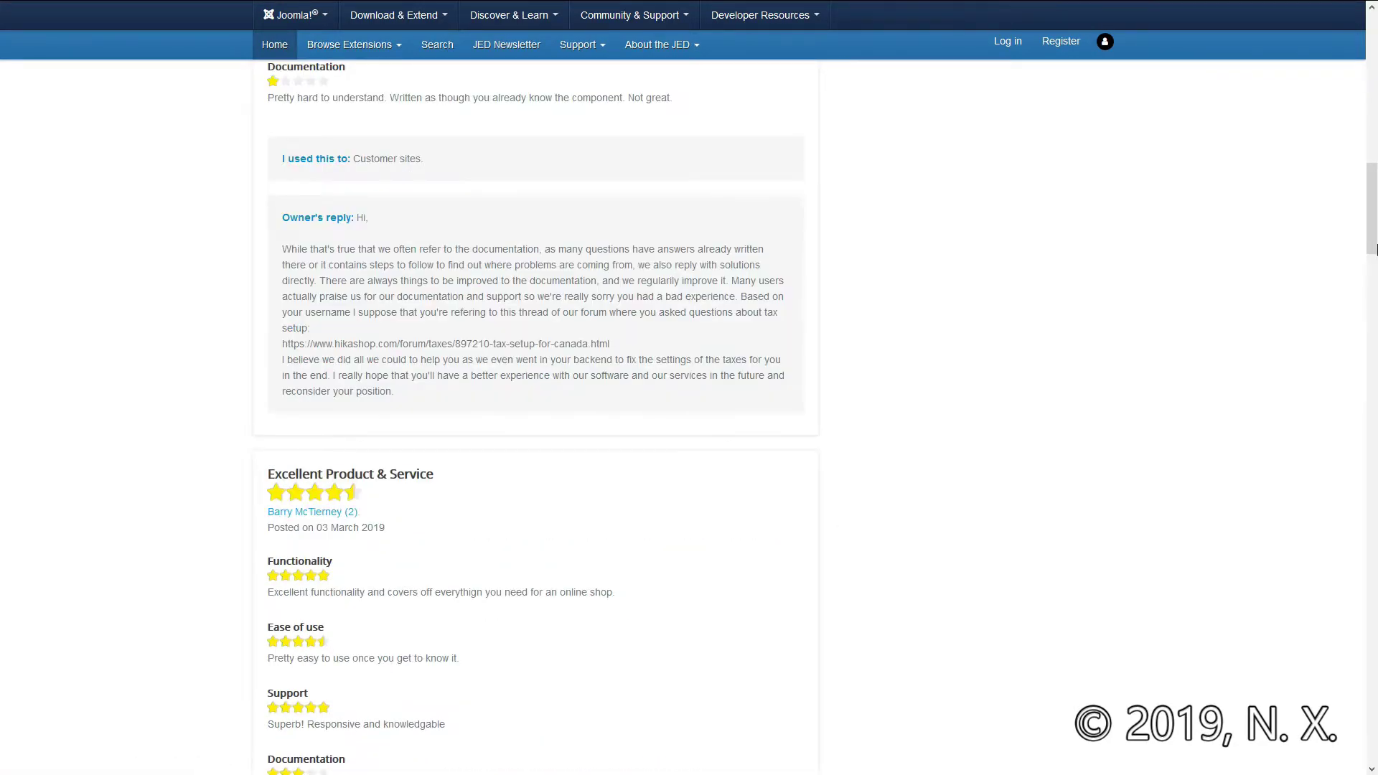
pyautogui.moveTo(1375, 249); pyautogui.dragTo(1282, 338)
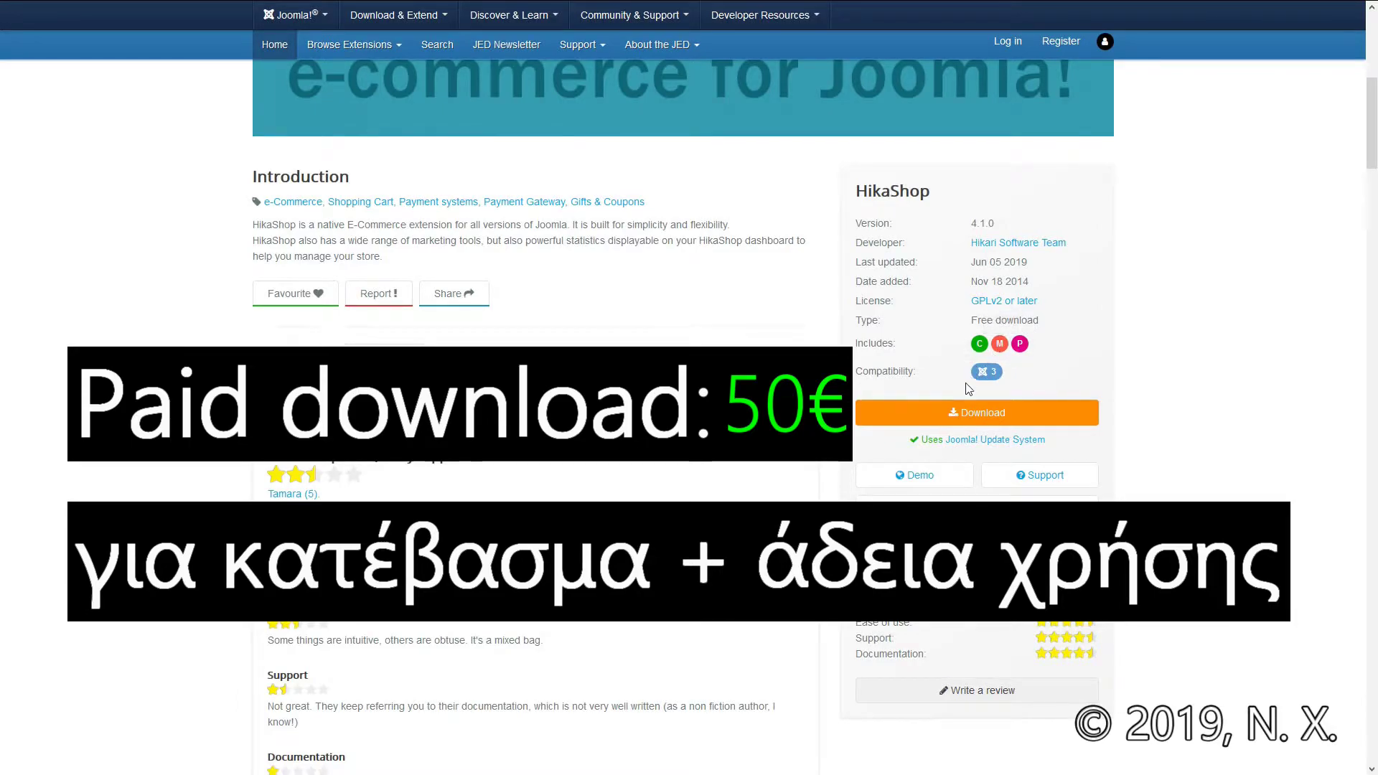
# Step: Go to the HikaShop website and open its Extensions features list page
pyautogui.click(974, 415)
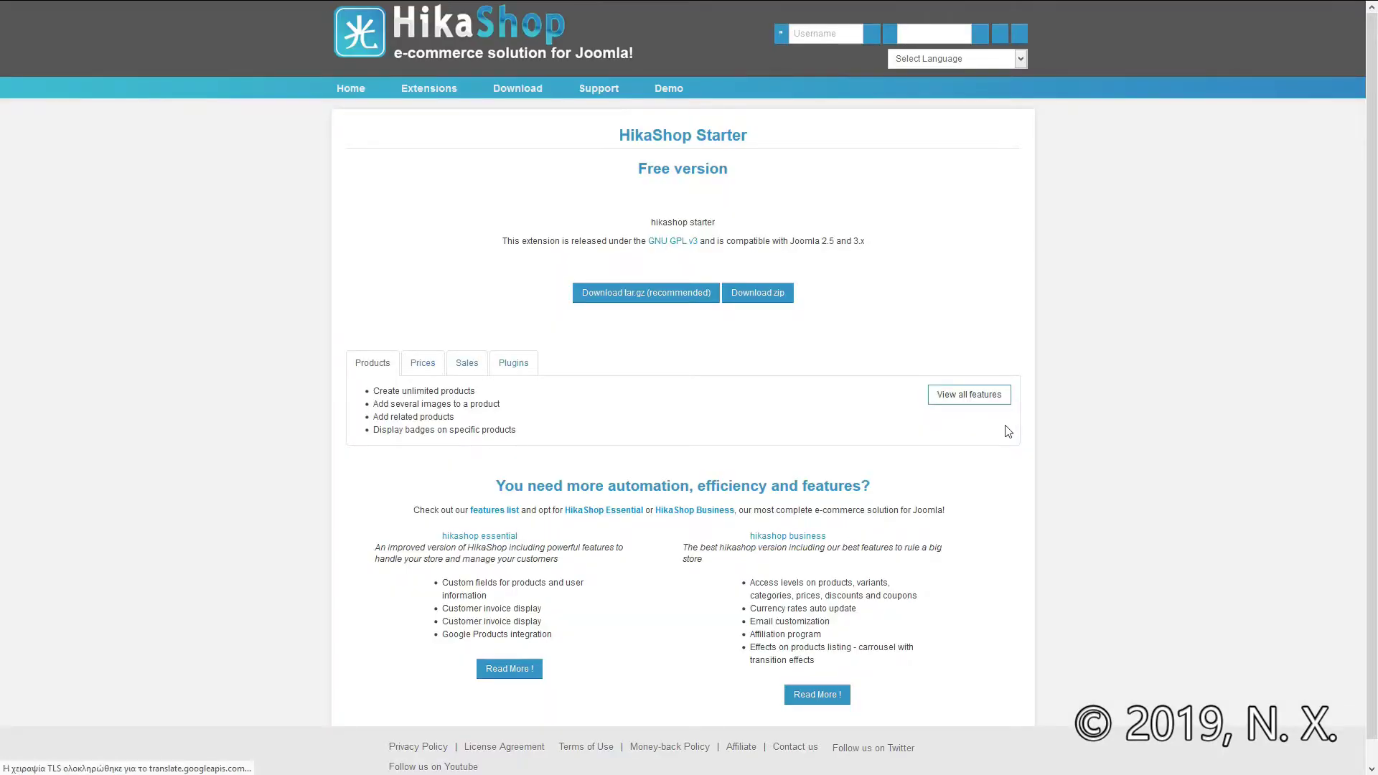
pyautogui.moveTo(354, 36)
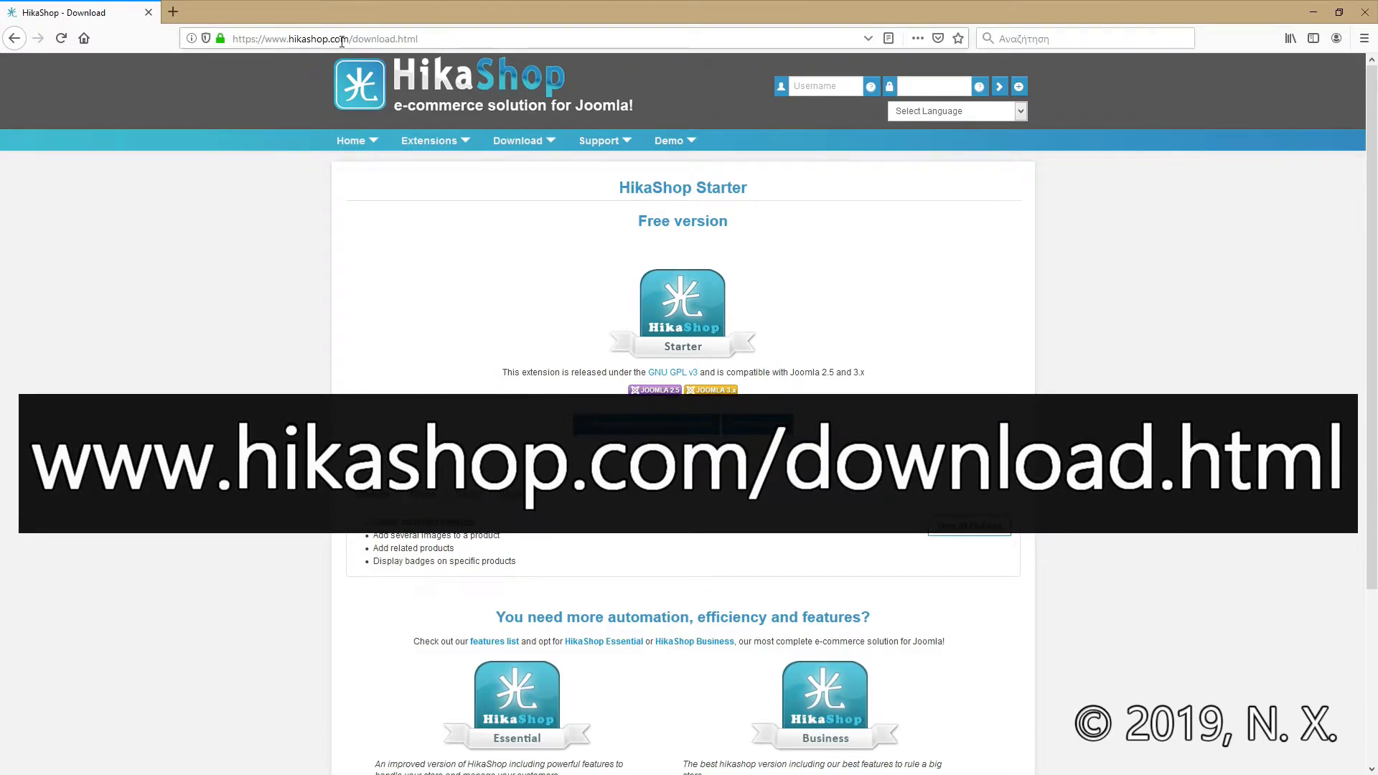
pyautogui.click(350, 140)
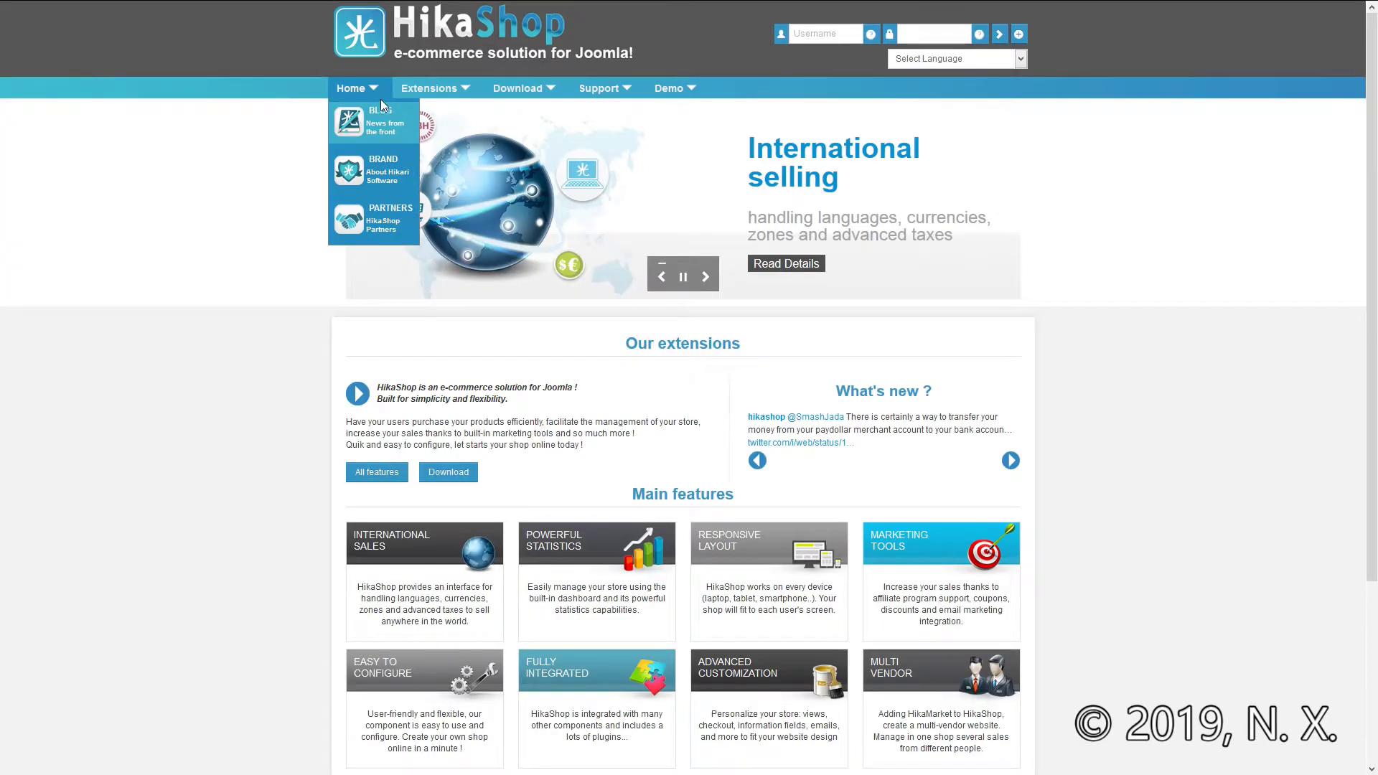
pyautogui.moveTo(452, 89)
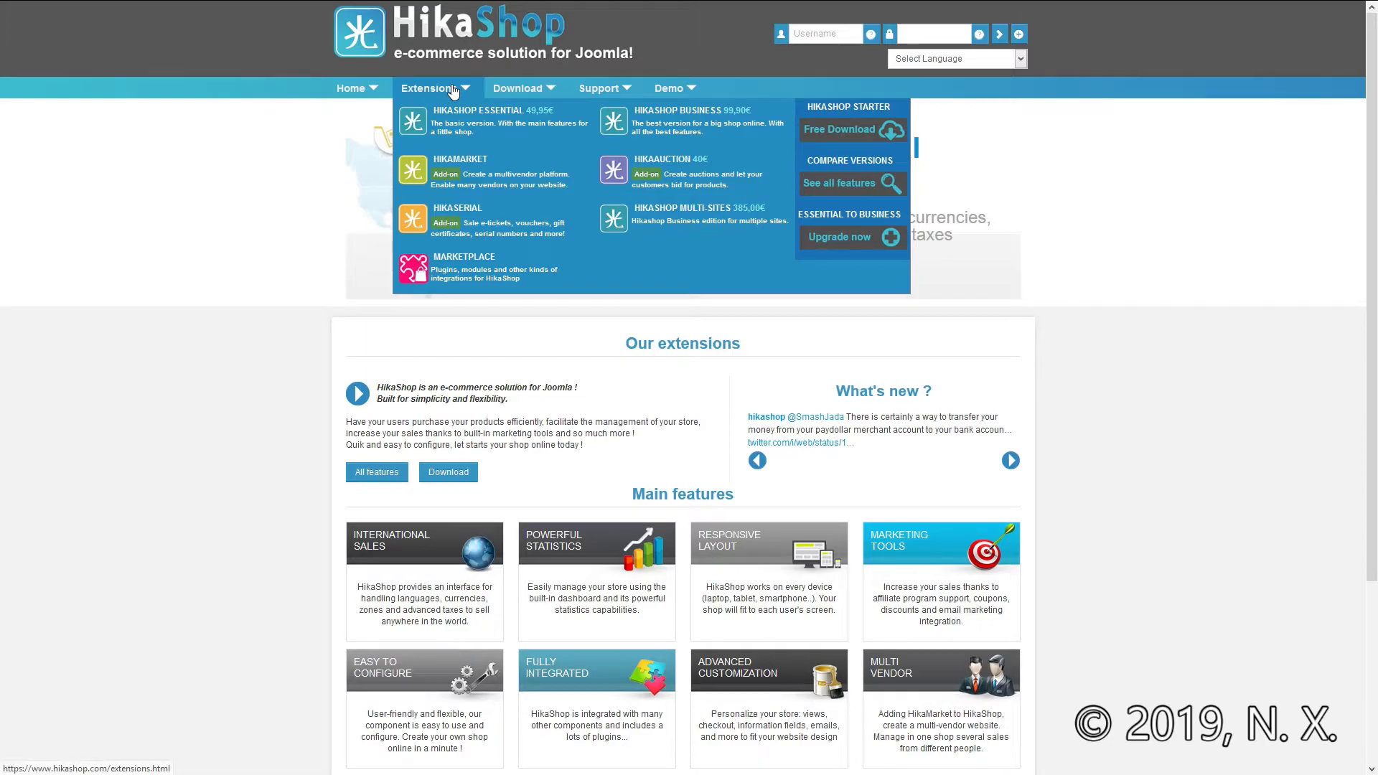
pyautogui.click(453, 90)
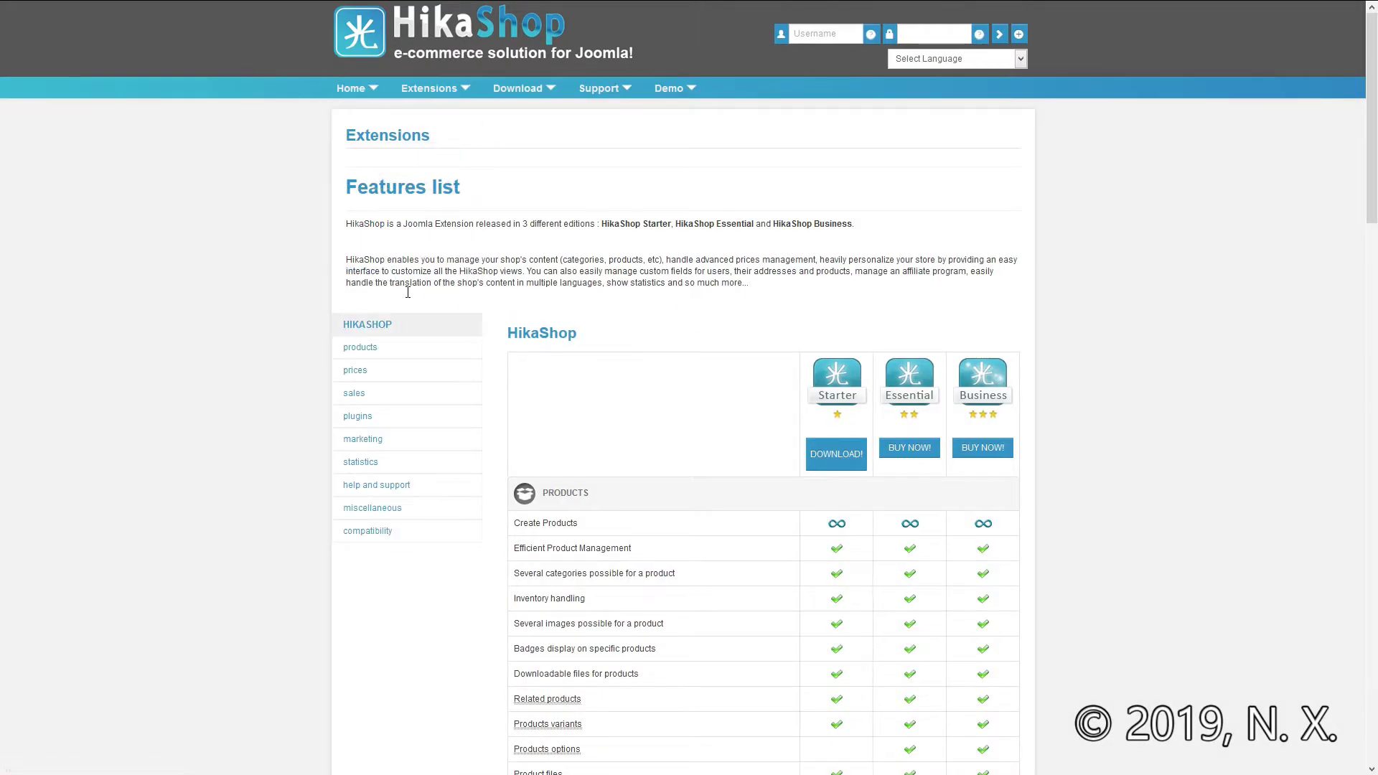
# Step: Scroll the features list and open the Starter edition's free download page
pyautogui.scroll(-3, 253, 385)
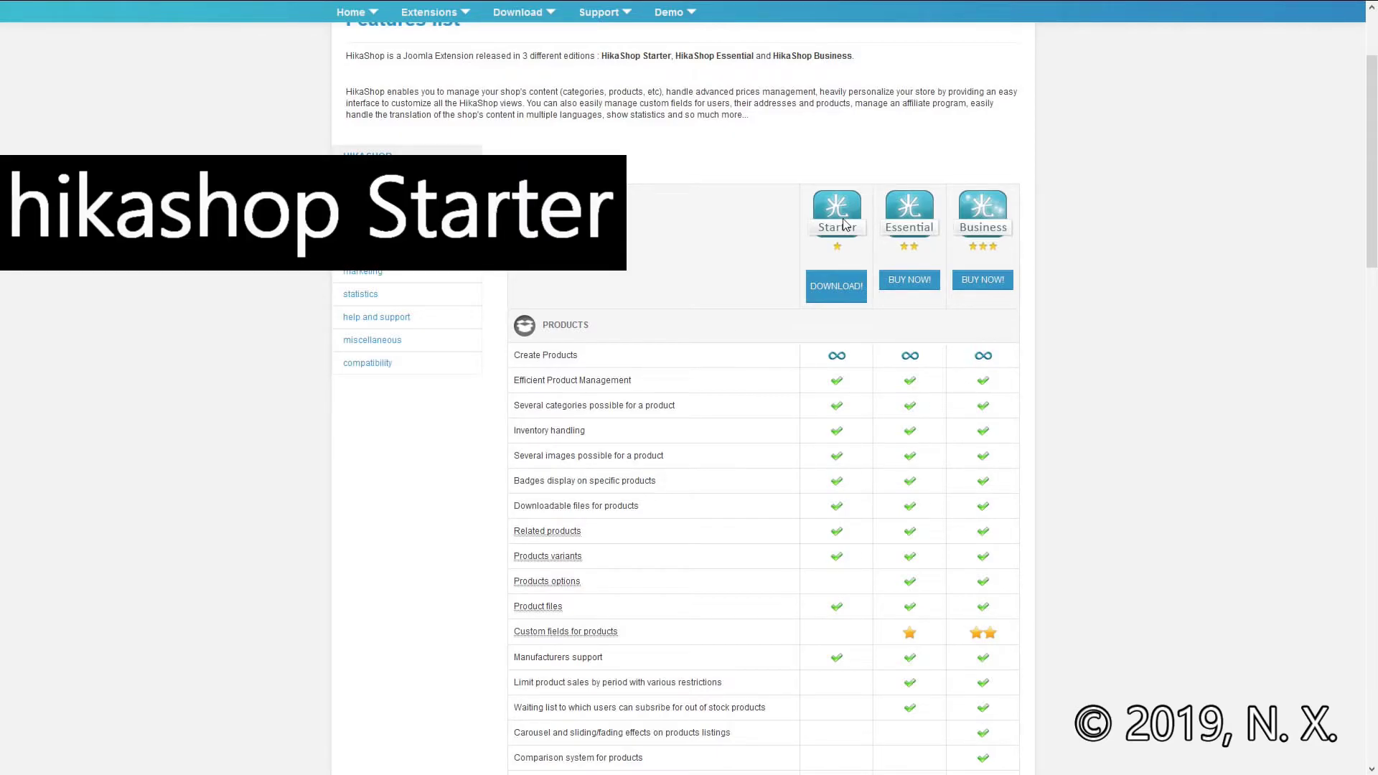
pyautogui.click(837, 287)
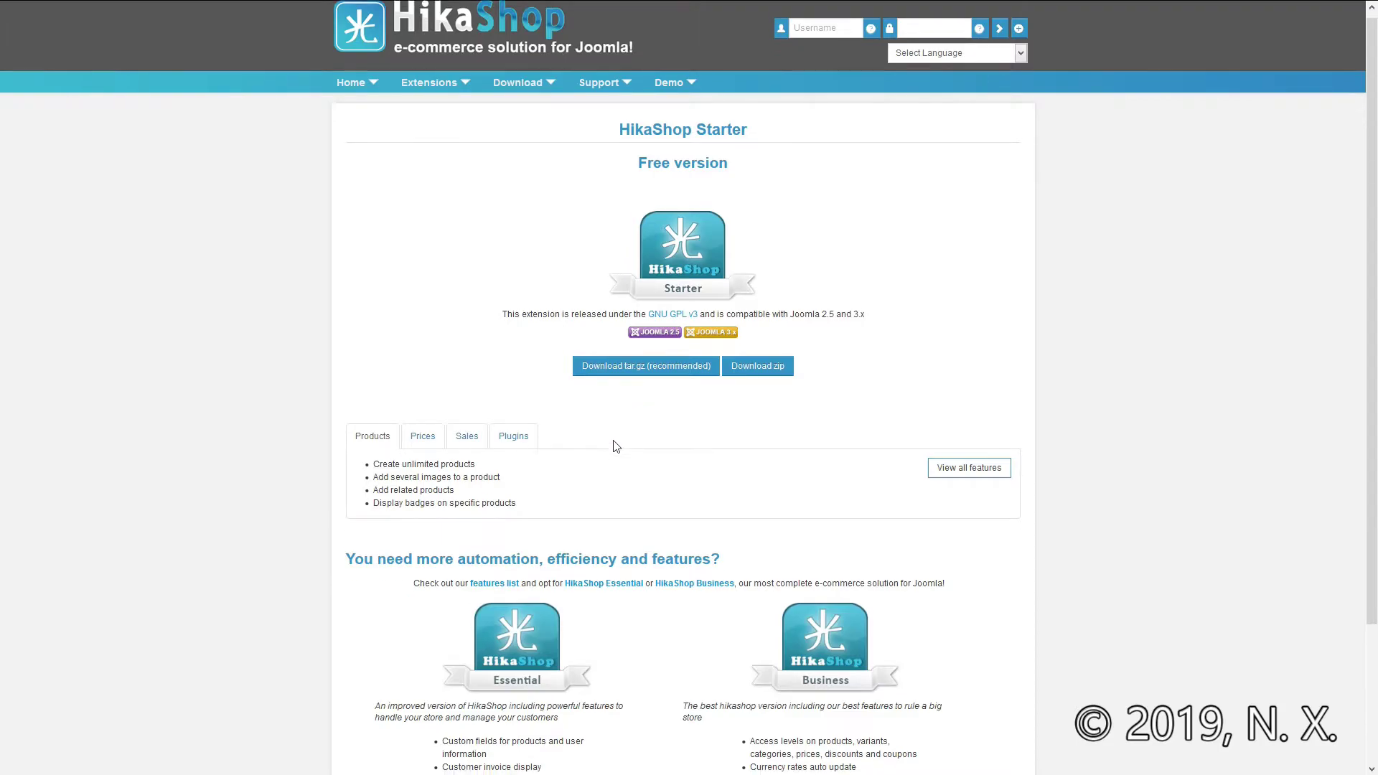
# Step: Show the Starter edition's Plugins features and browse the Essential and Business summaries
pyautogui.click(513, 442)
pyautogui.scroll(-3, 511, 431)
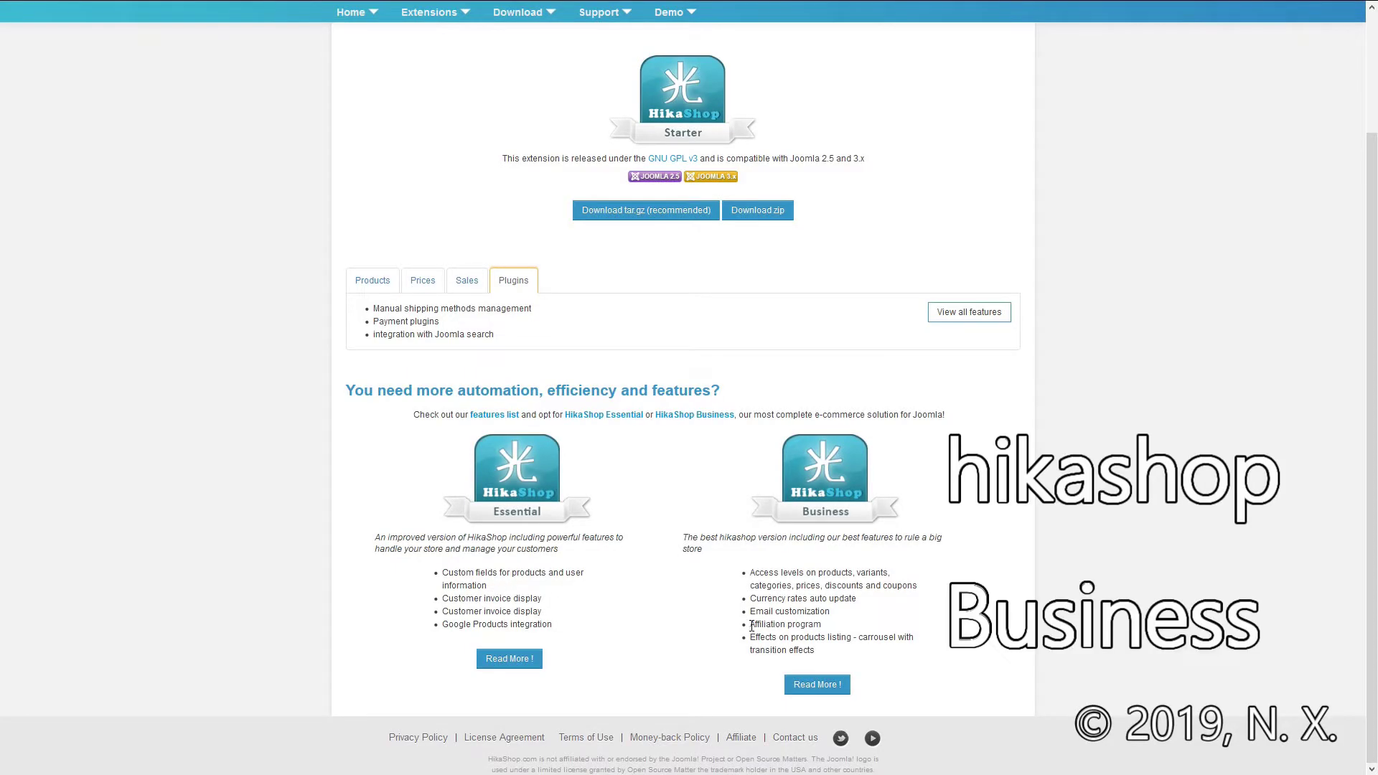
pyautogui.moveTo(751, 626); pyautogui.dragTo(823, 627)
pyautogui.click(822, 628)
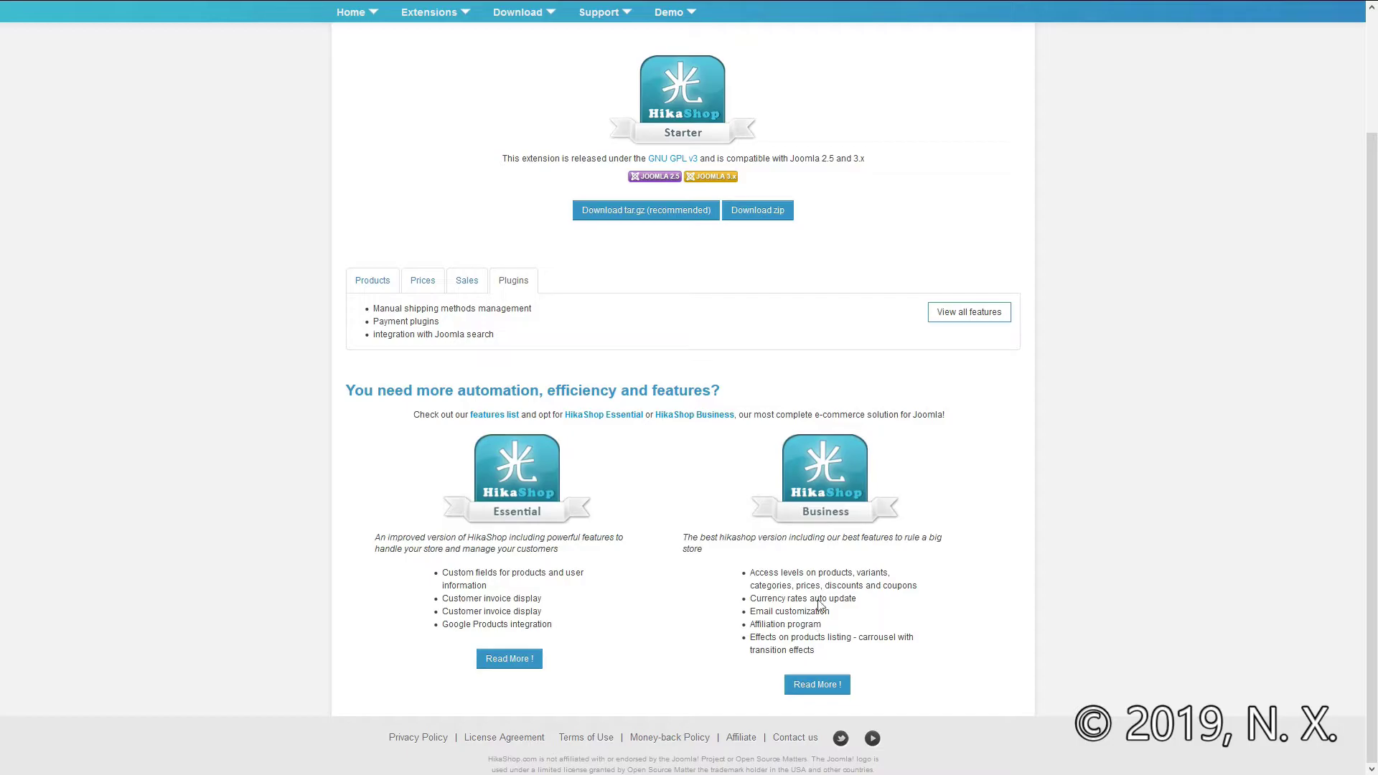
pyautogui.click(813, 688)
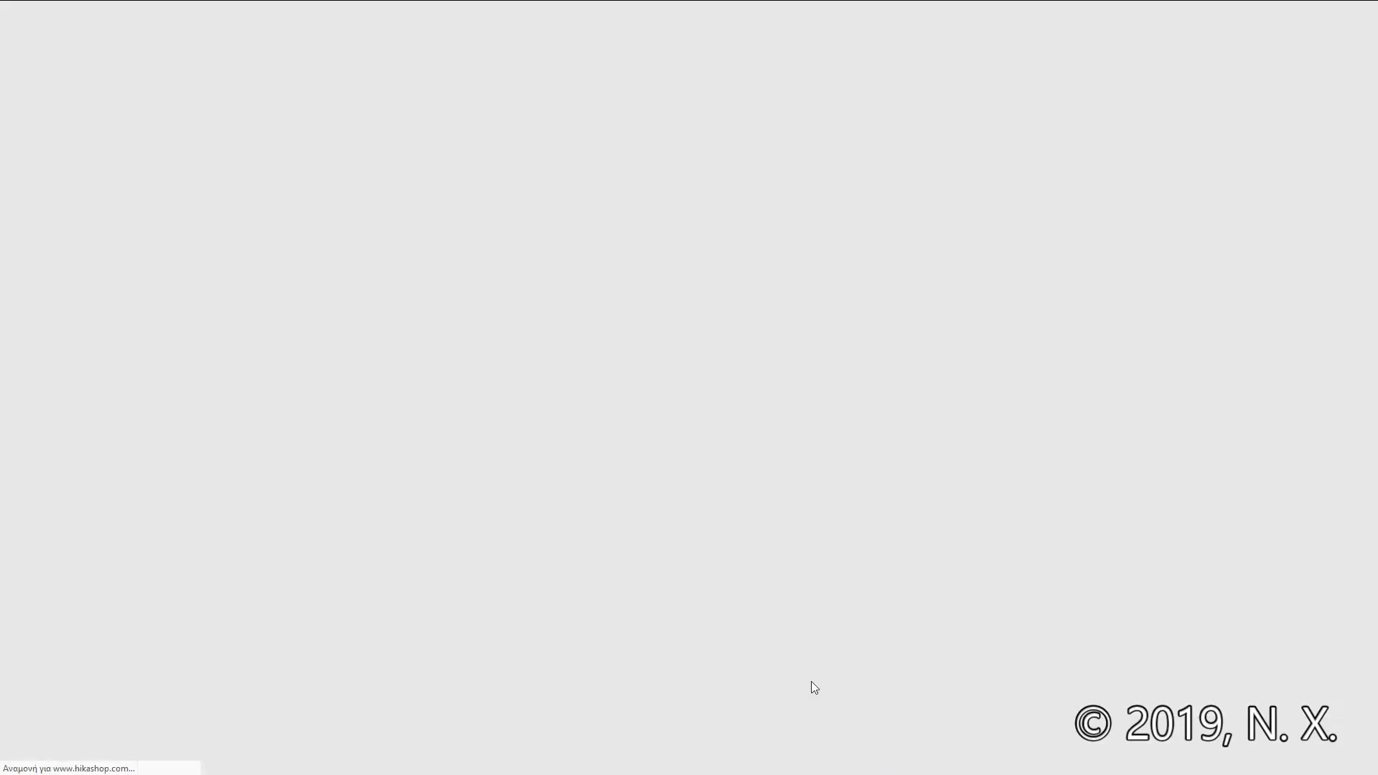
pyautogui.scroll(-3, 815, 688)
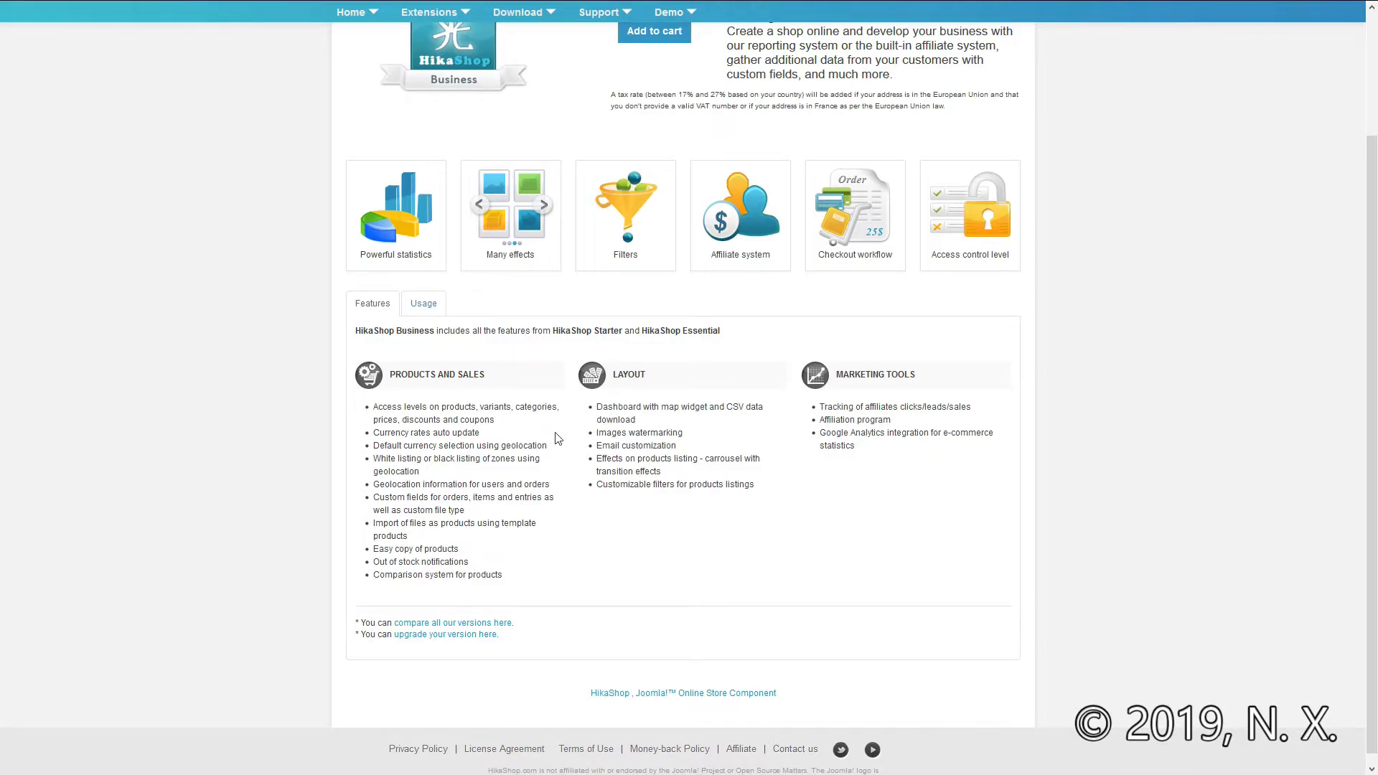
pyautogui.scroll(3, 558, 438)
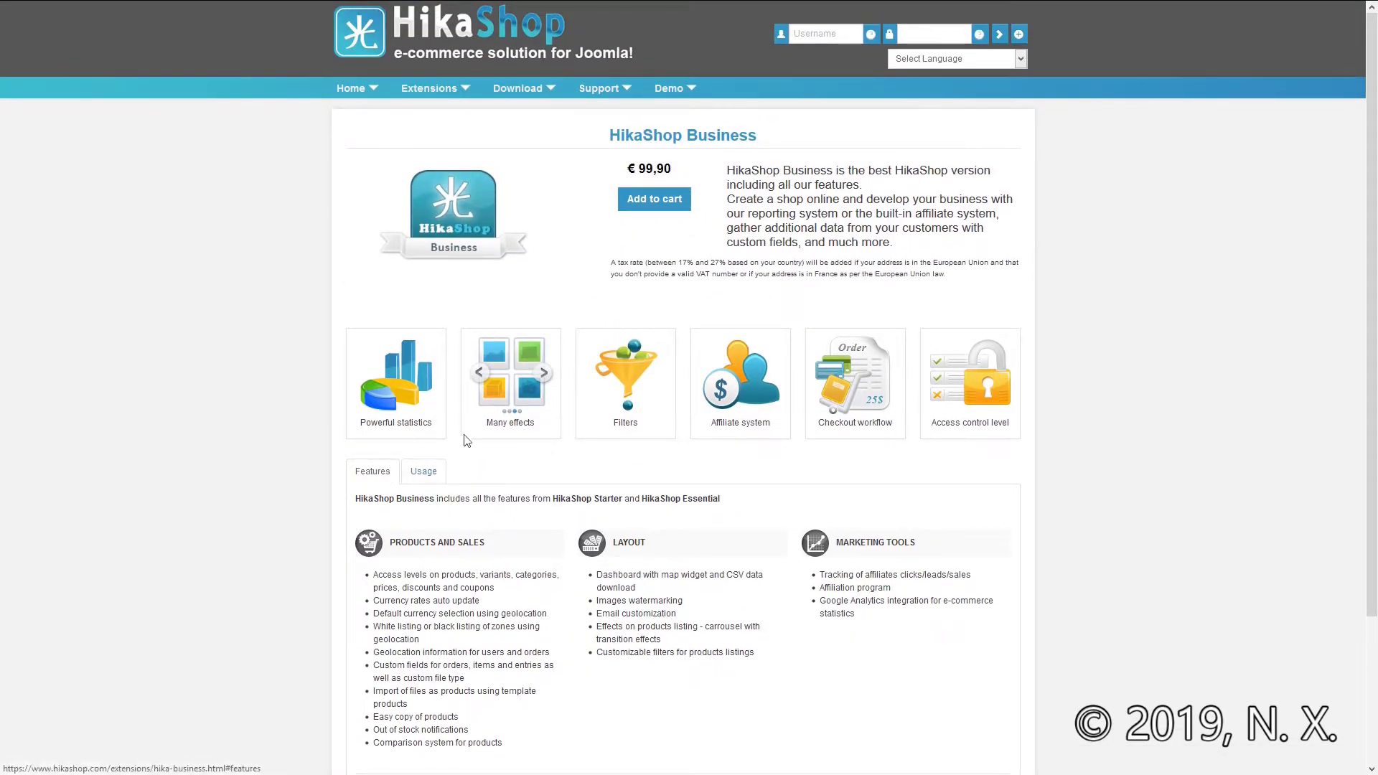
pyautogui.click(411, 485)
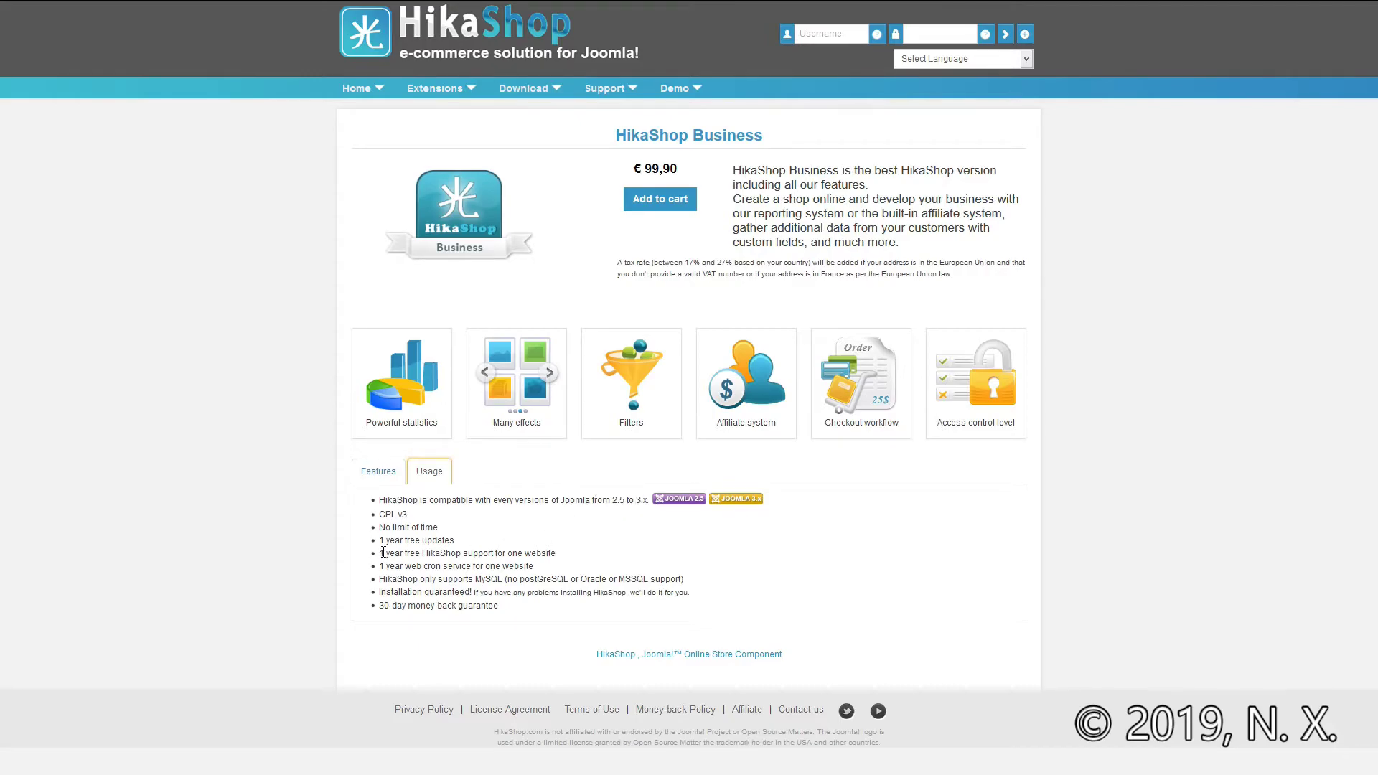
pyautogui.moveTo(457, 544); pyautogui.dragTo(389, 544)
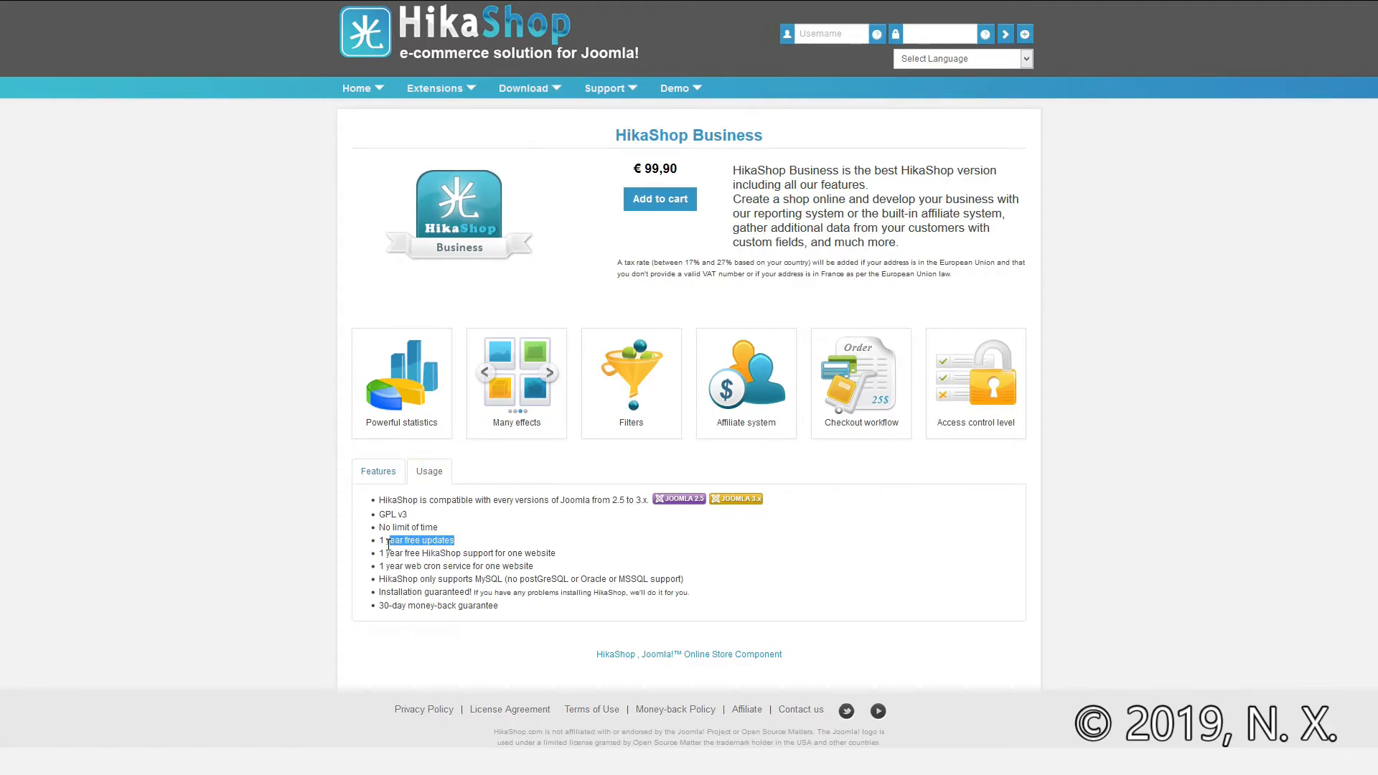
pyautogui.click(439, 539)
pyautogui.hotkey('alt', 'Left')
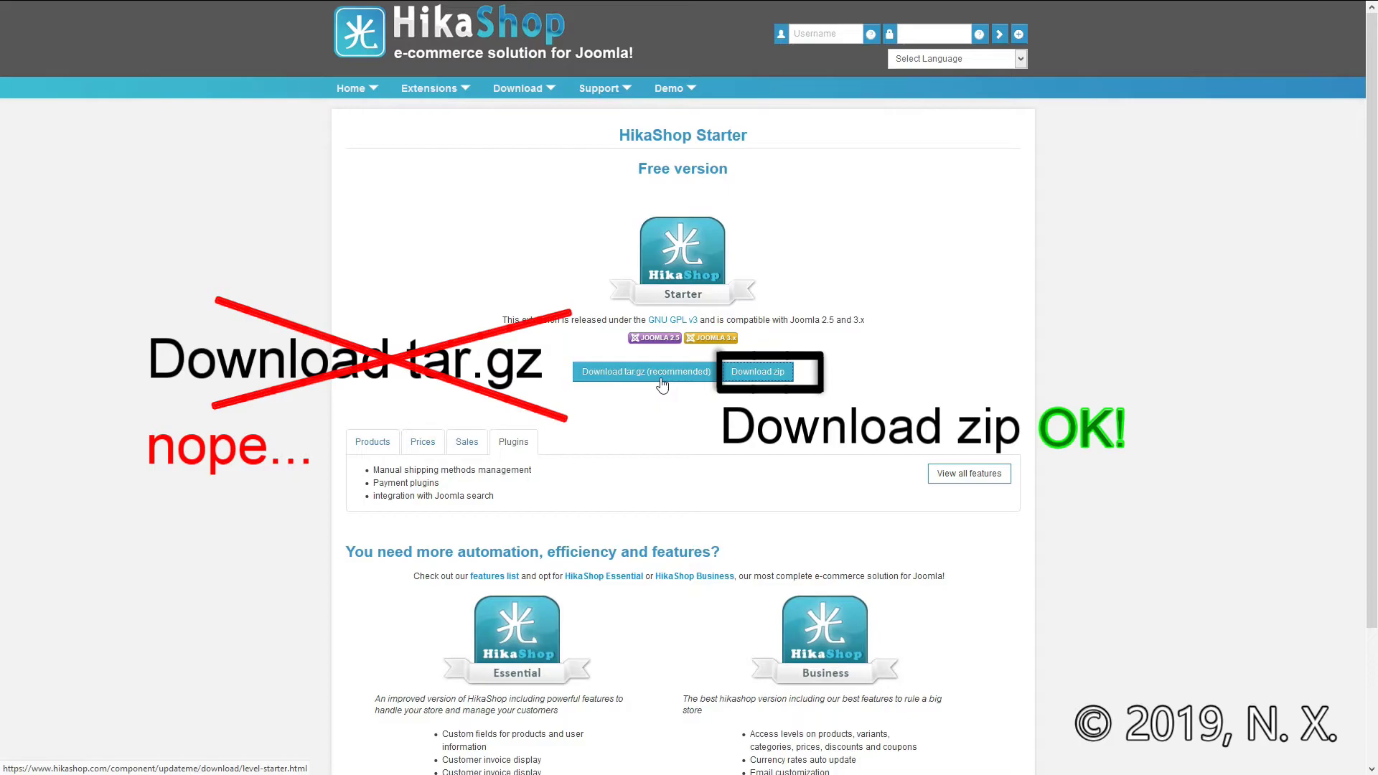
# Step: Download the HikaShop Starter package as a zip and return to the Joomla control panel
pyautogui.click(768, 381)
pyautogui.moveTo(841, 6)
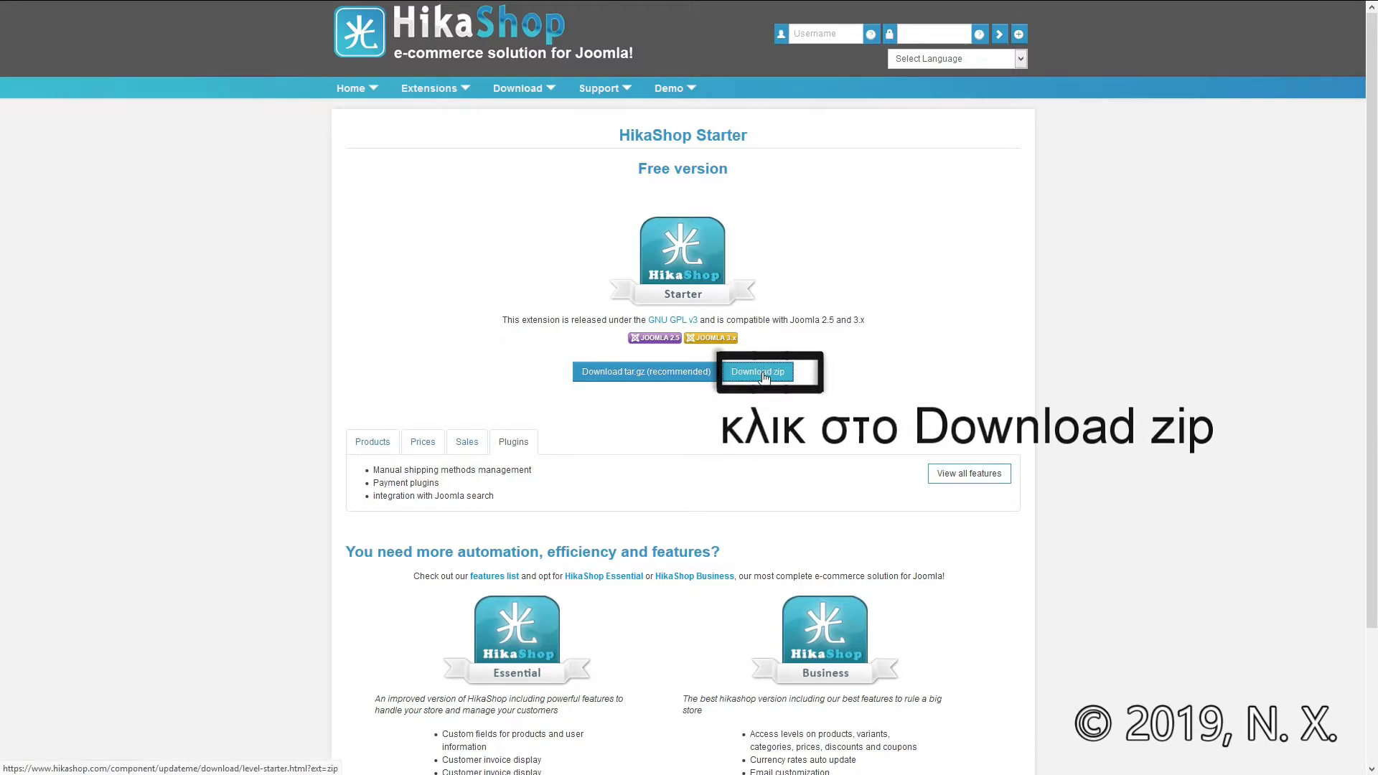
pyautogui.moveTo(542, 92)
pyautogui.moveTo(595, 94)
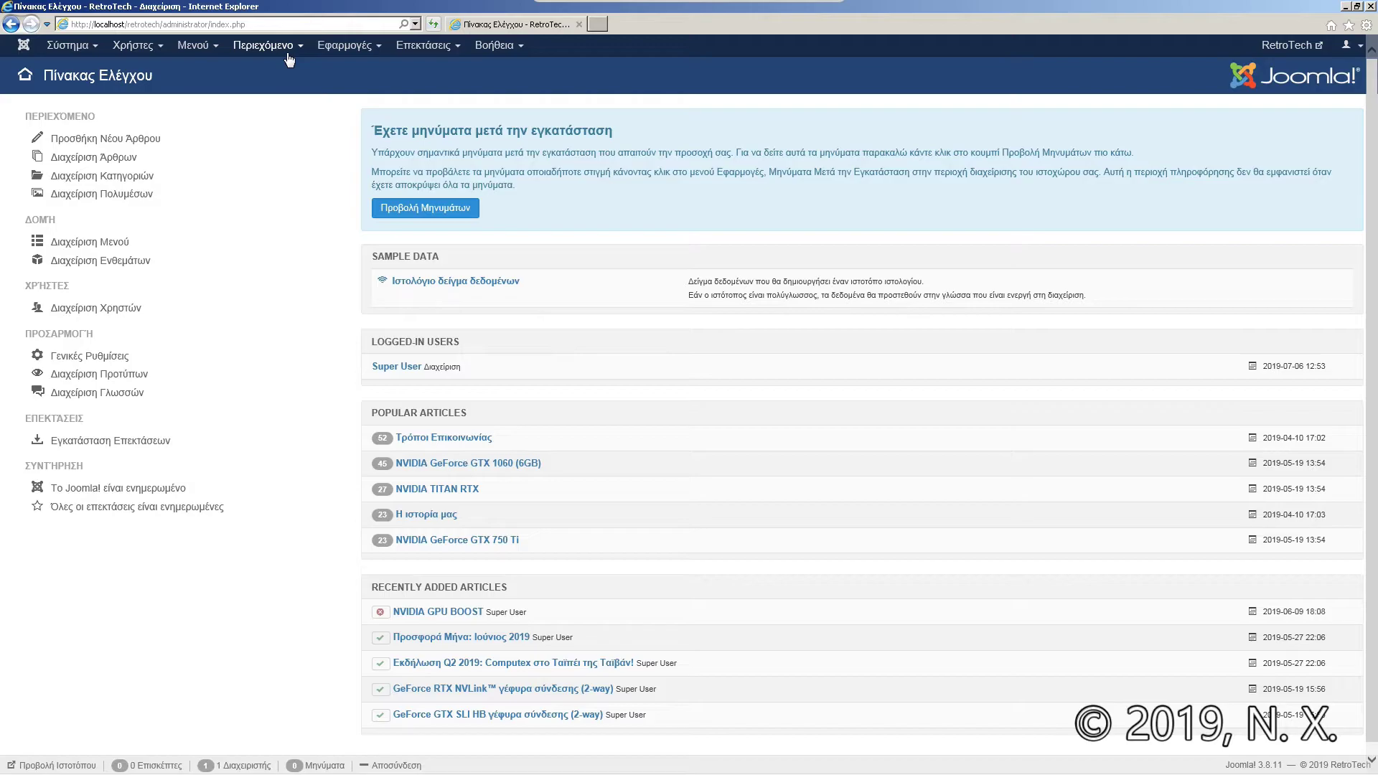
# Step: Open the Joomla extension installer and choose the com_hikashop_starter_v4.1.0 zip for upload
pyautogui.click(462, 47)
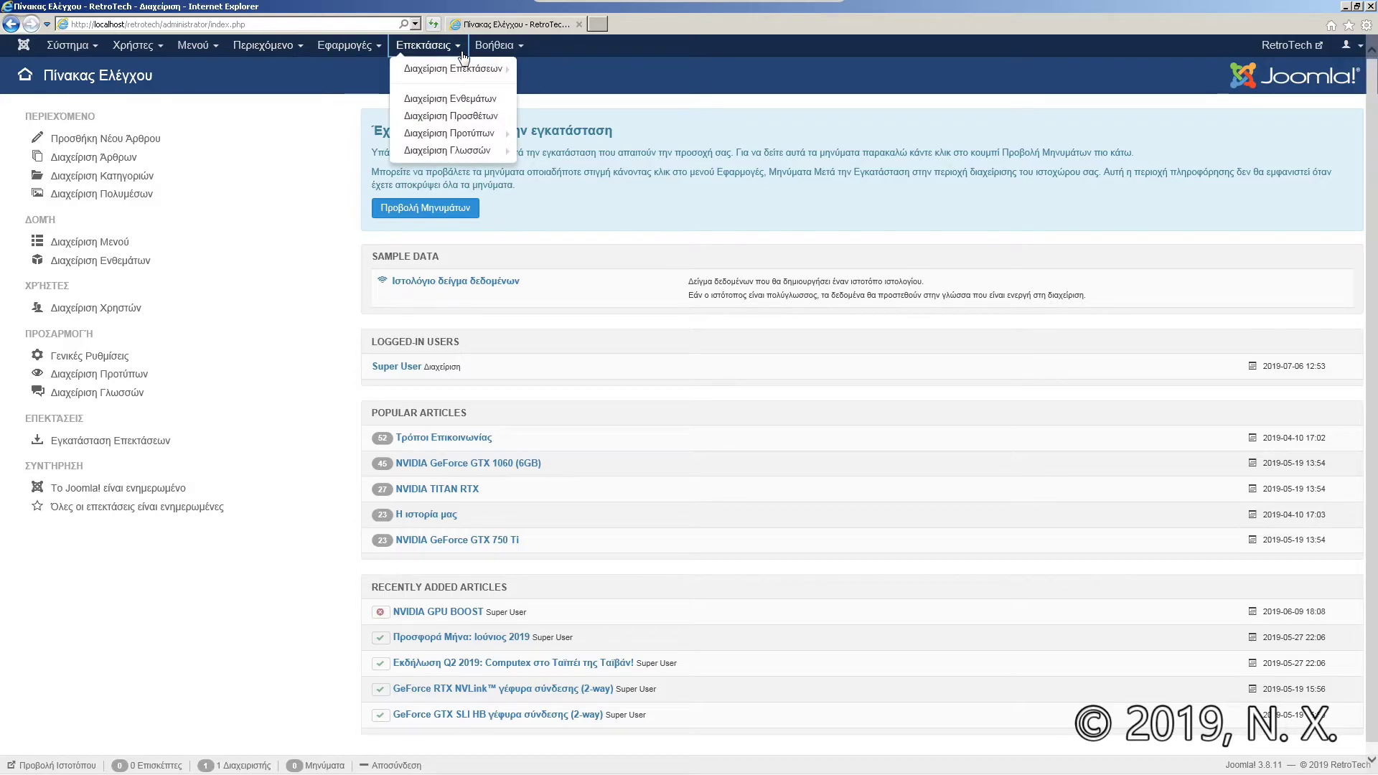
pyautogui.click(467, 70)
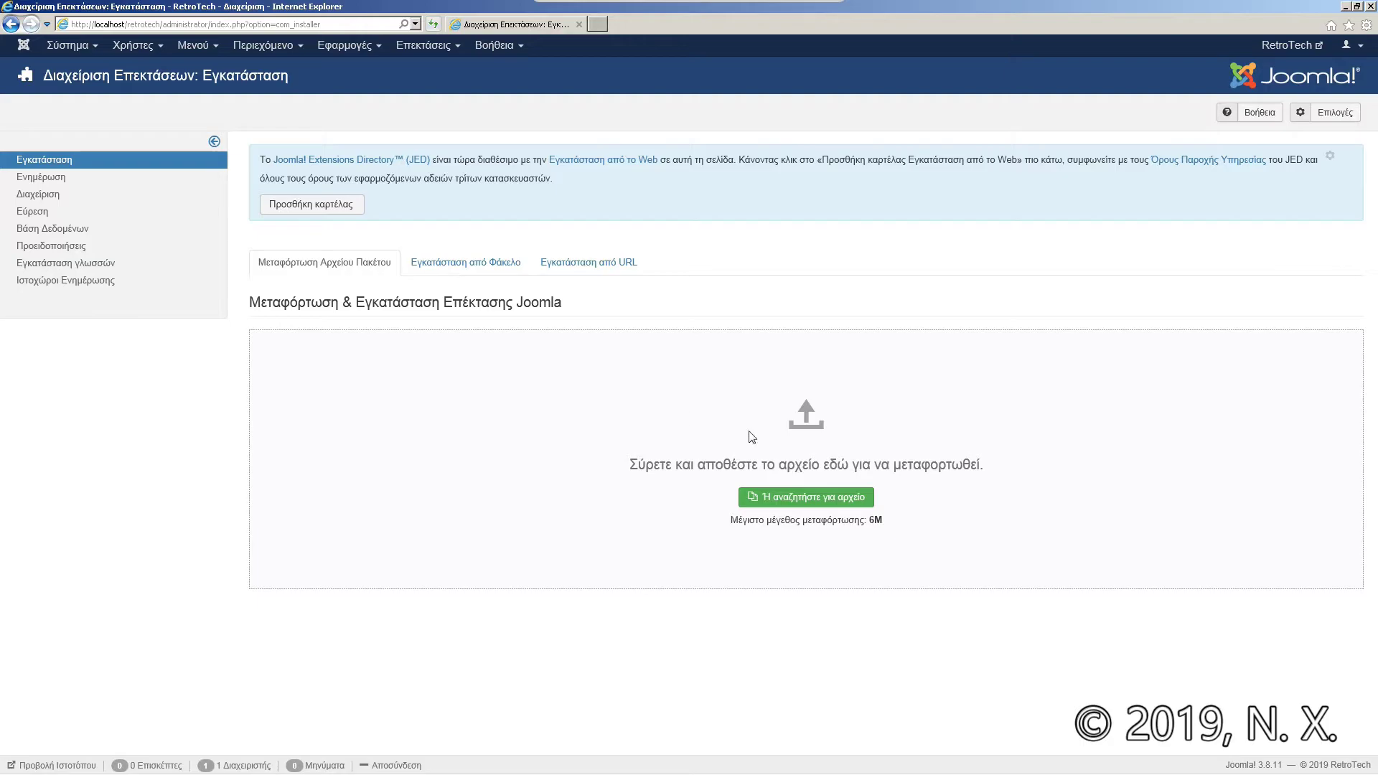
pyautogui.click(860, 508)
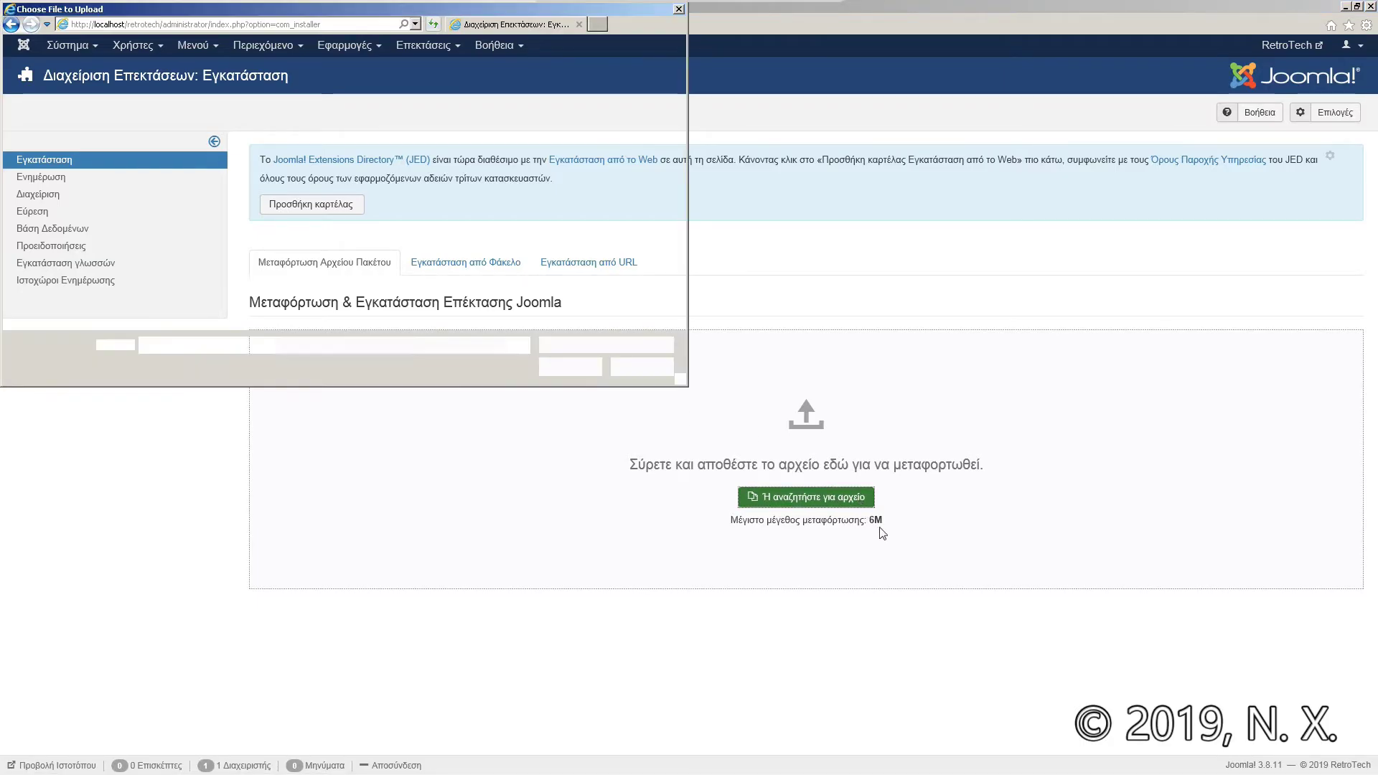
pyautogui.click(241, 222)
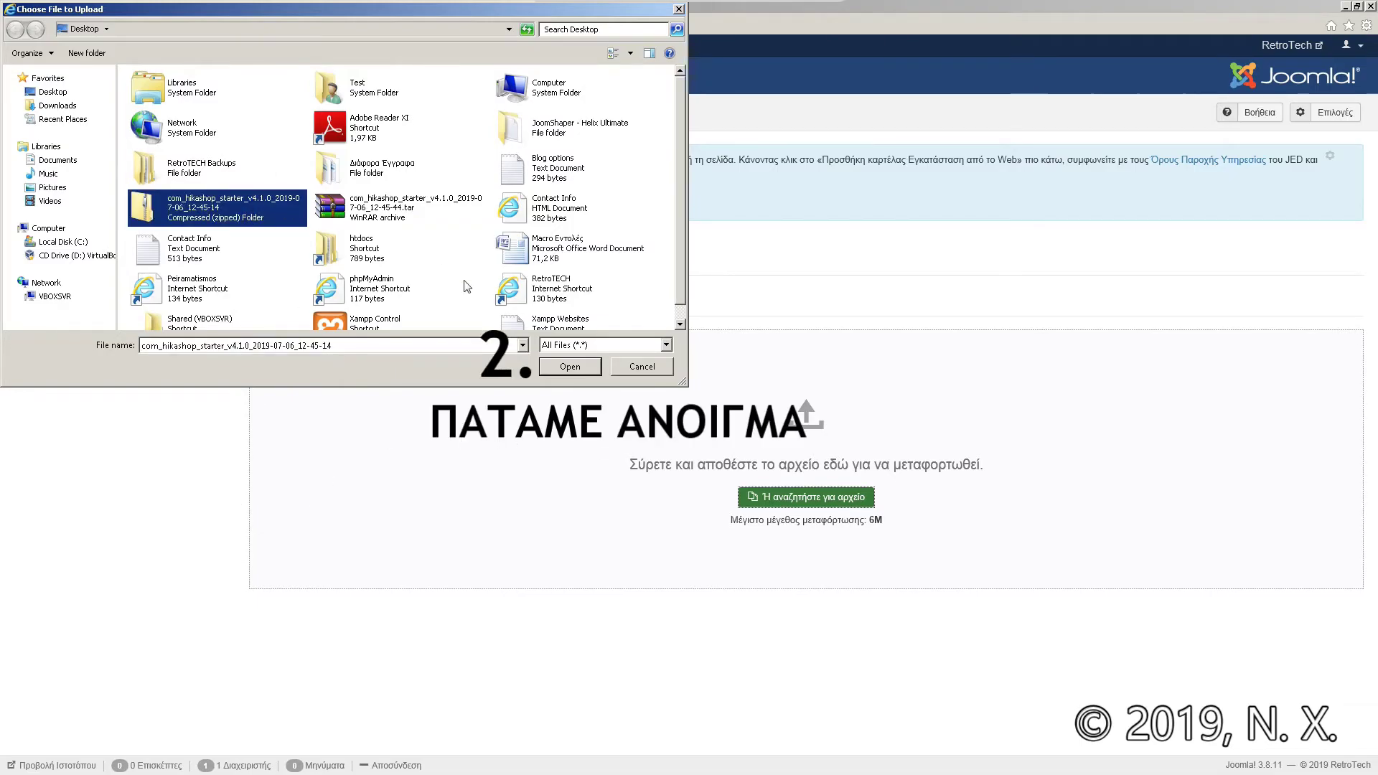
# Step: Upload and install the HikaShop Starter package to bring up its Installation Assistant
pyautogui.click(572, 371)
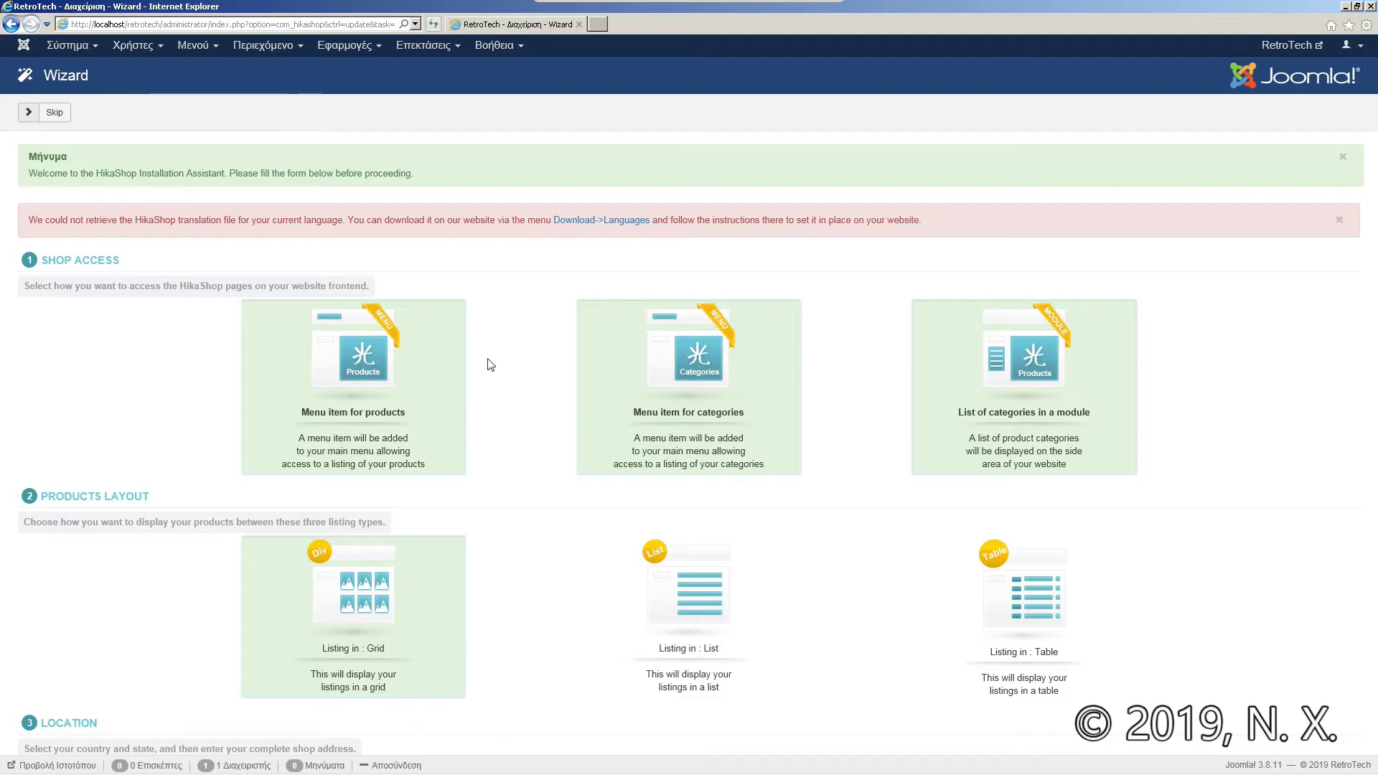
# Step: Switch the wizard's Products Layout from Grid to Listing in : Table
pyautogui.scroll(-1, 1375, 272)
pyautogui.scroll(-1, 1375, 271)
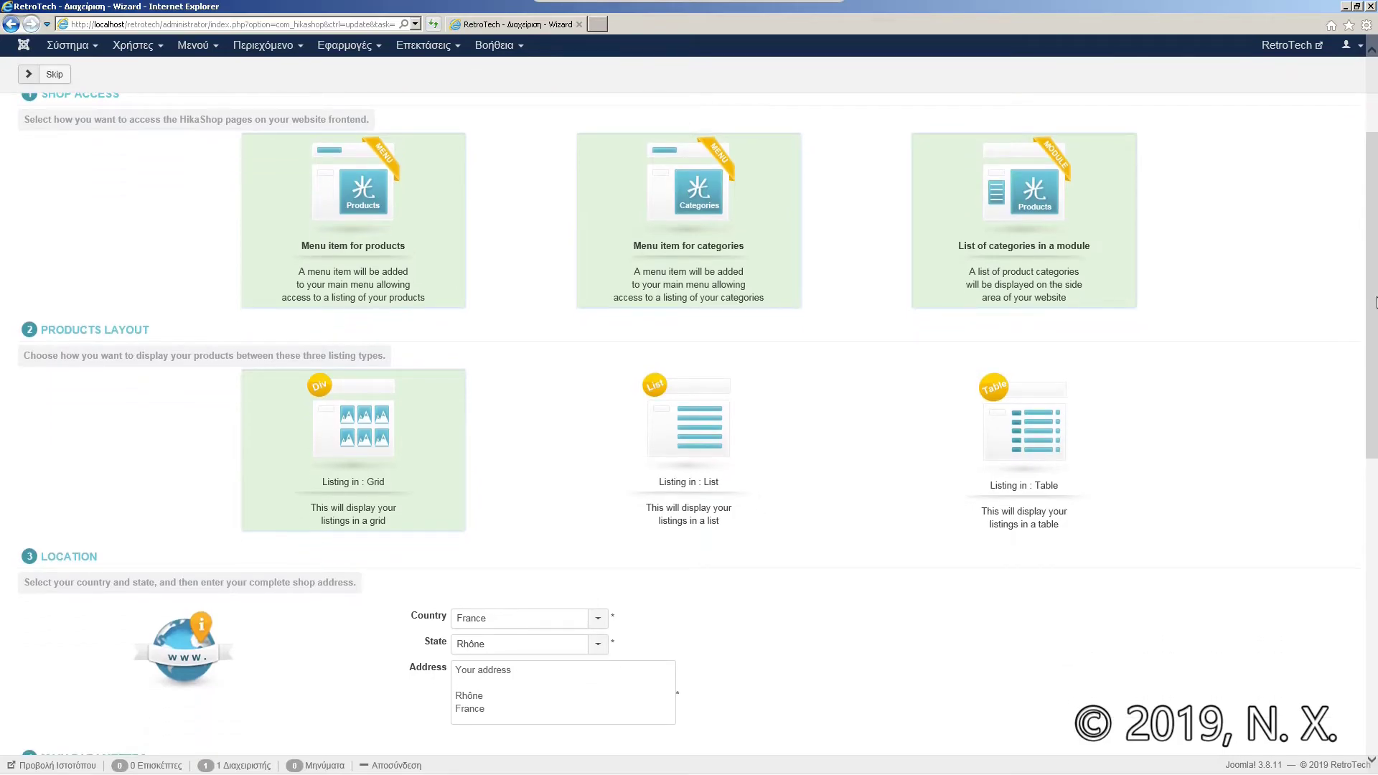
pyautogui.scroll(-1, 1374, 324)
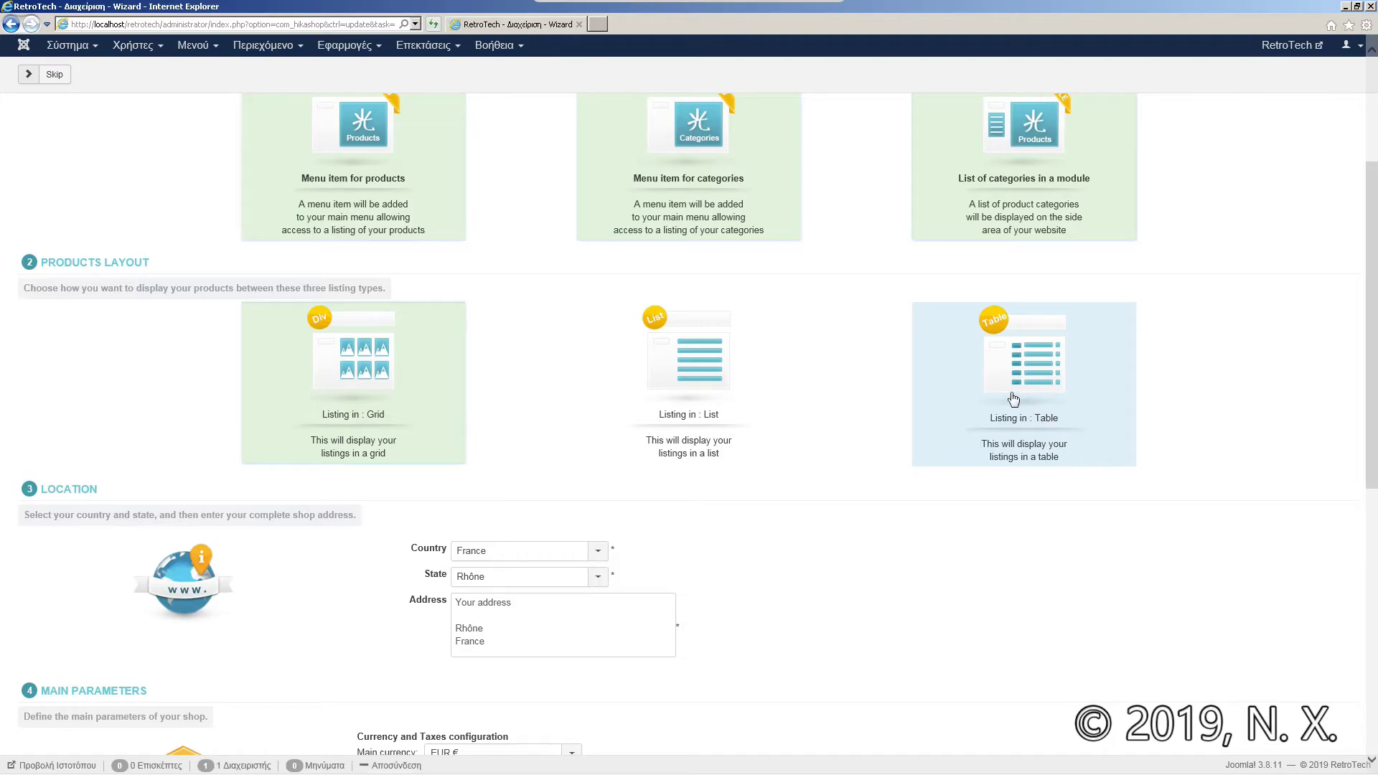
pyautogui.click(1013, 400)
pyautogui.scroll(-3, 1334, 431)
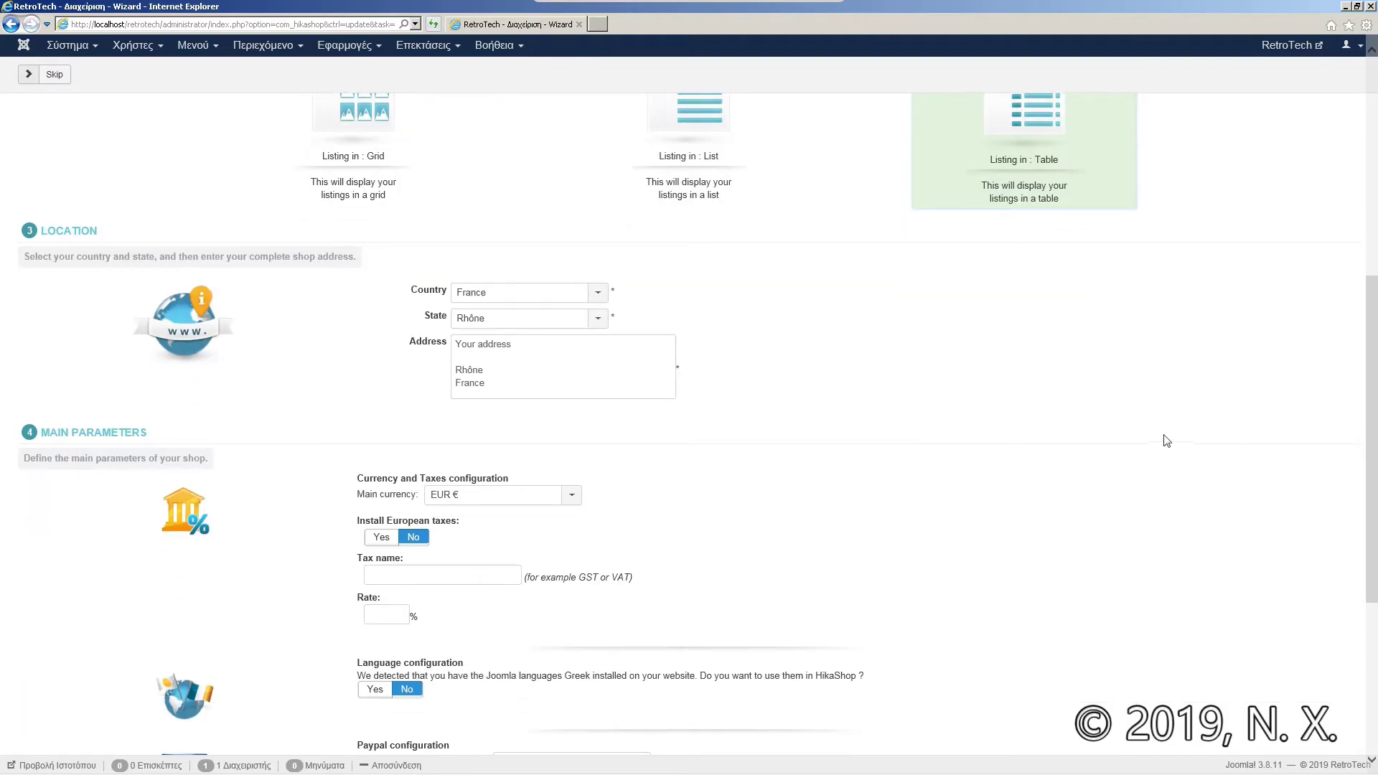
# Step: Set the shop country to Greece and state to Αττική, and clear the placeholder address line
pyautogui.click(603, 300)
pyautogui.write('greece')
pyautogui.press('Return')
pyautogui.click(598, 320)
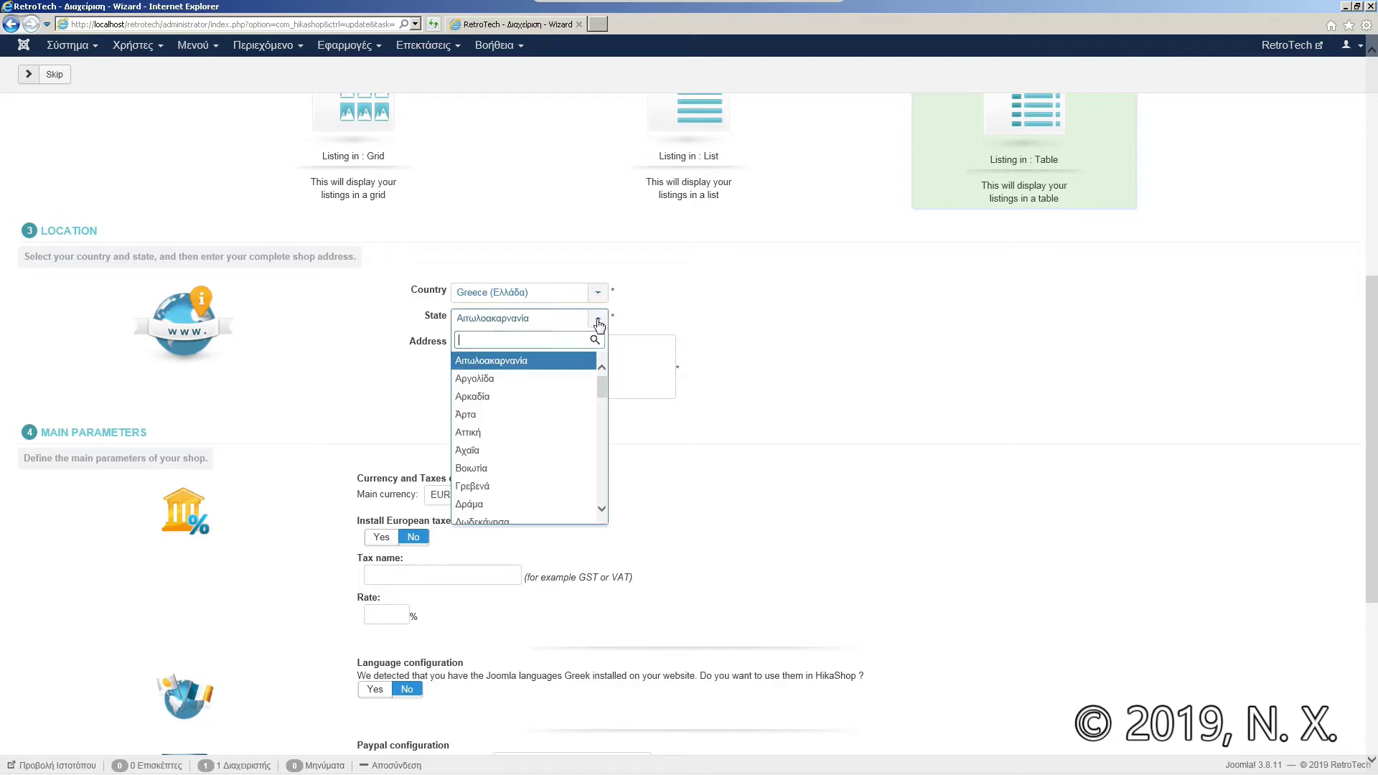
pyautogui.click(496, 432)
pyautogui.click(553, 353)
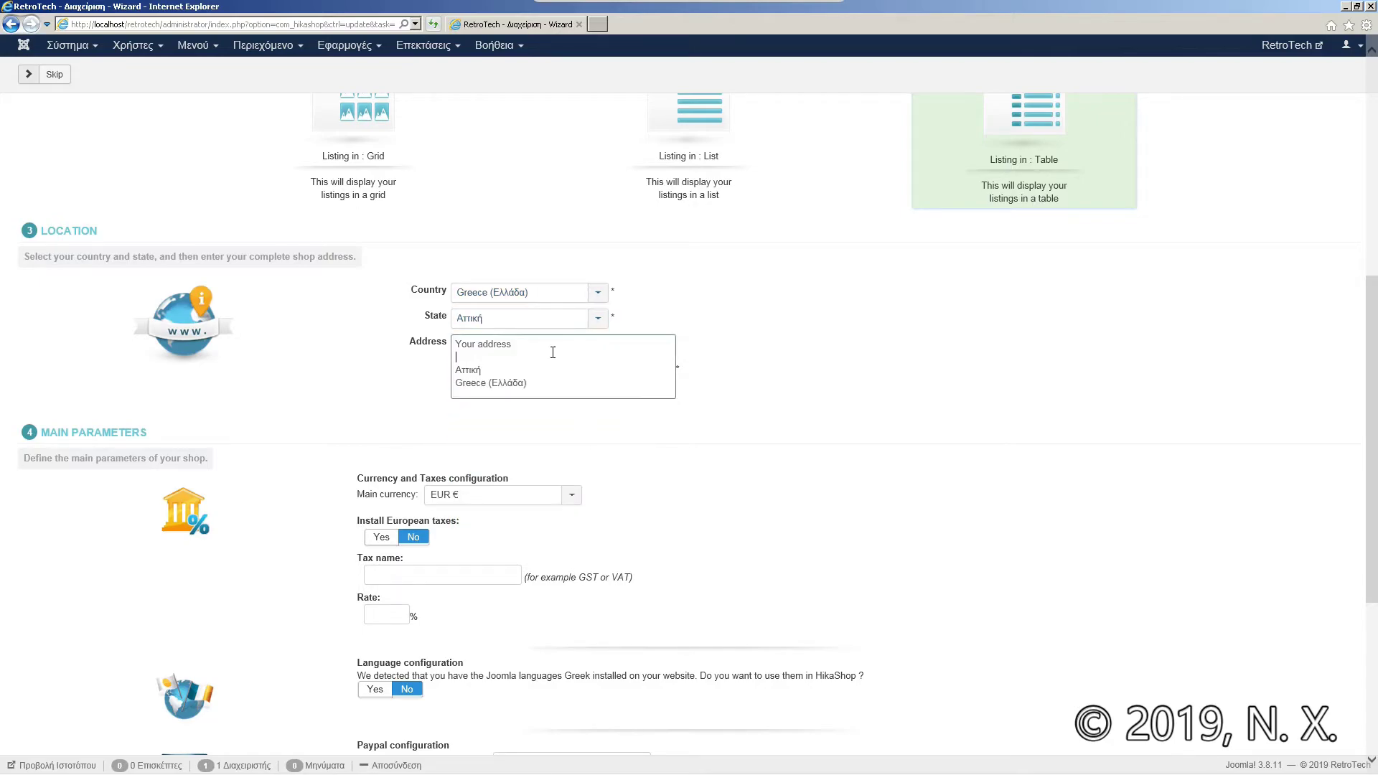
pyautogui.hotkey('shift', 'Up')
pyautogui.press('BackSpace')
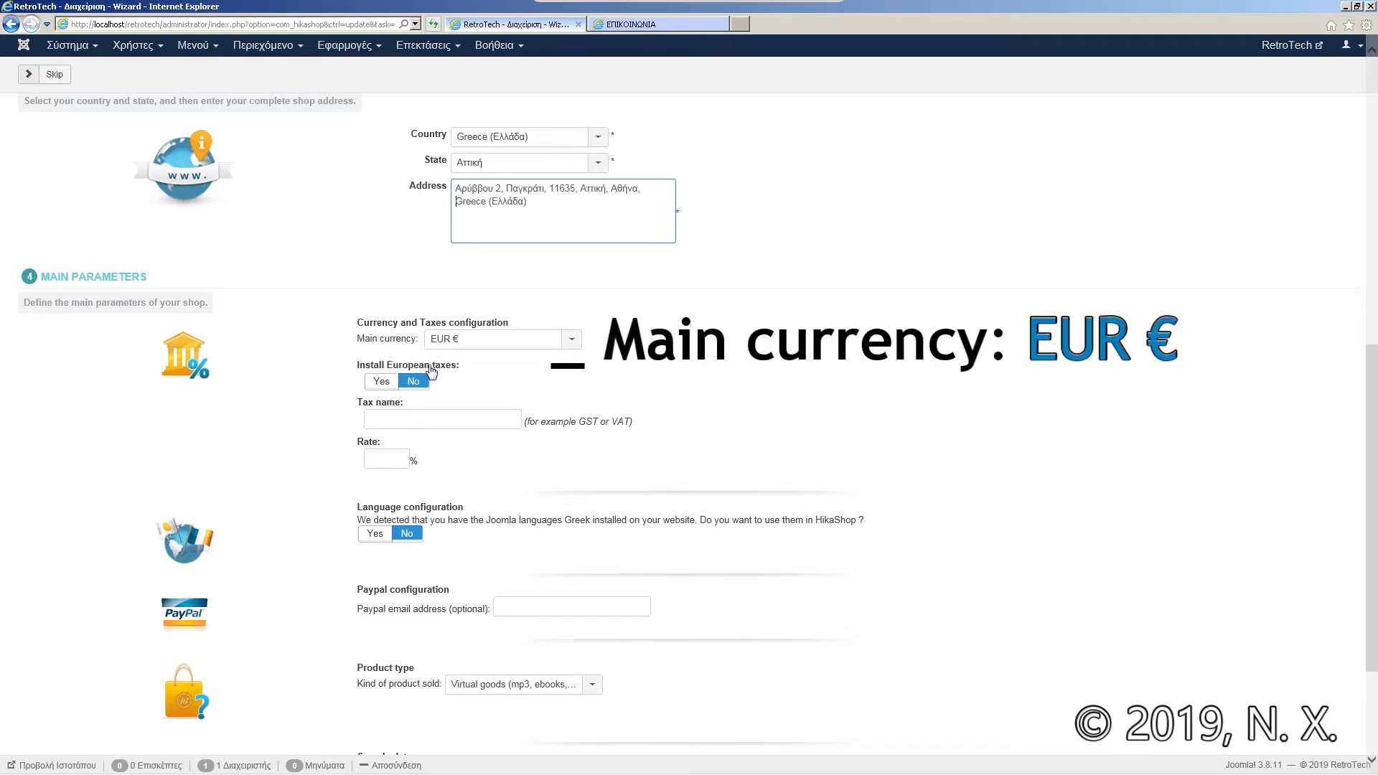
# Step: Enable European taxes with tax name Φ.Π.Α. and a rate of 24
pyautogui.click(385, 381)
pyautogui.click(462, 418)
pyautogui.write('Φ.Π.Α.')
pyautogui.click(399, 454)
pyautogui.write('2')
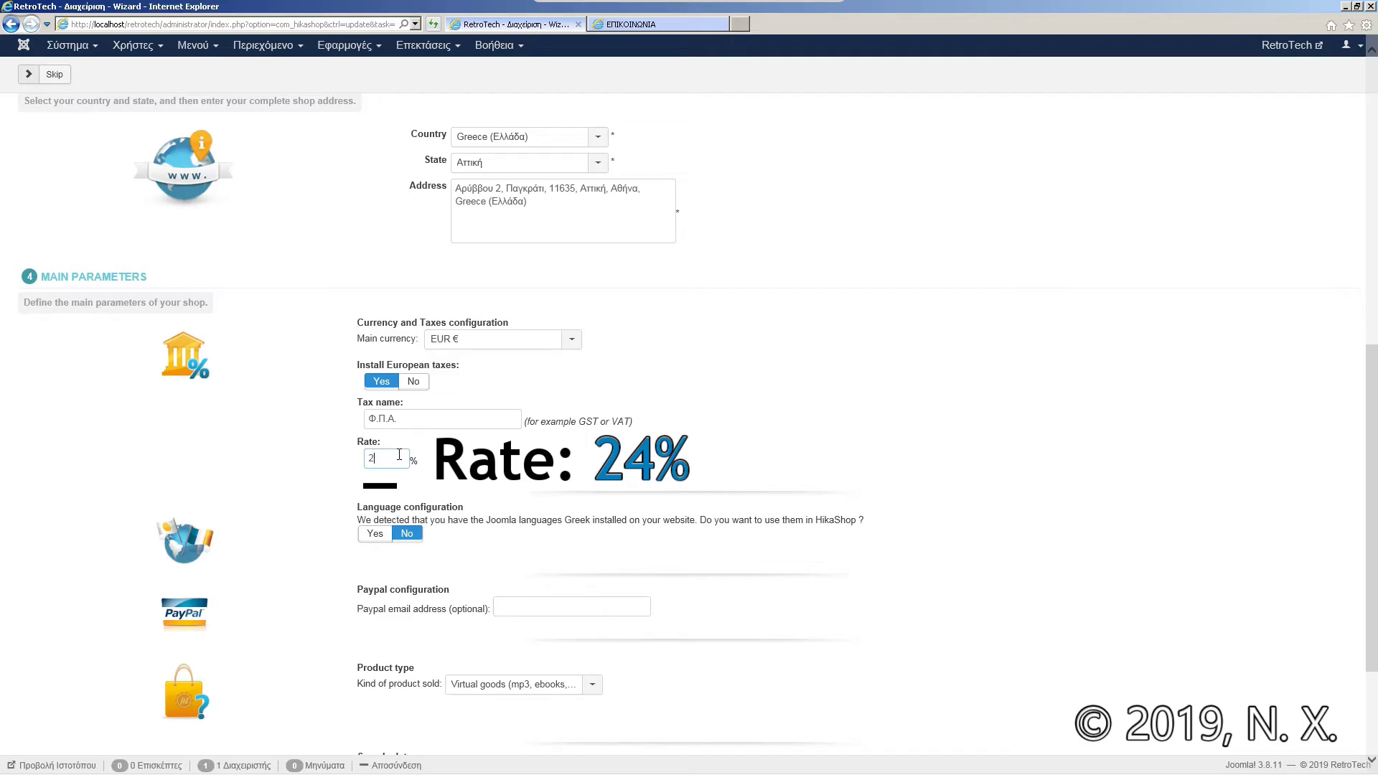
pyautogui.write('4')
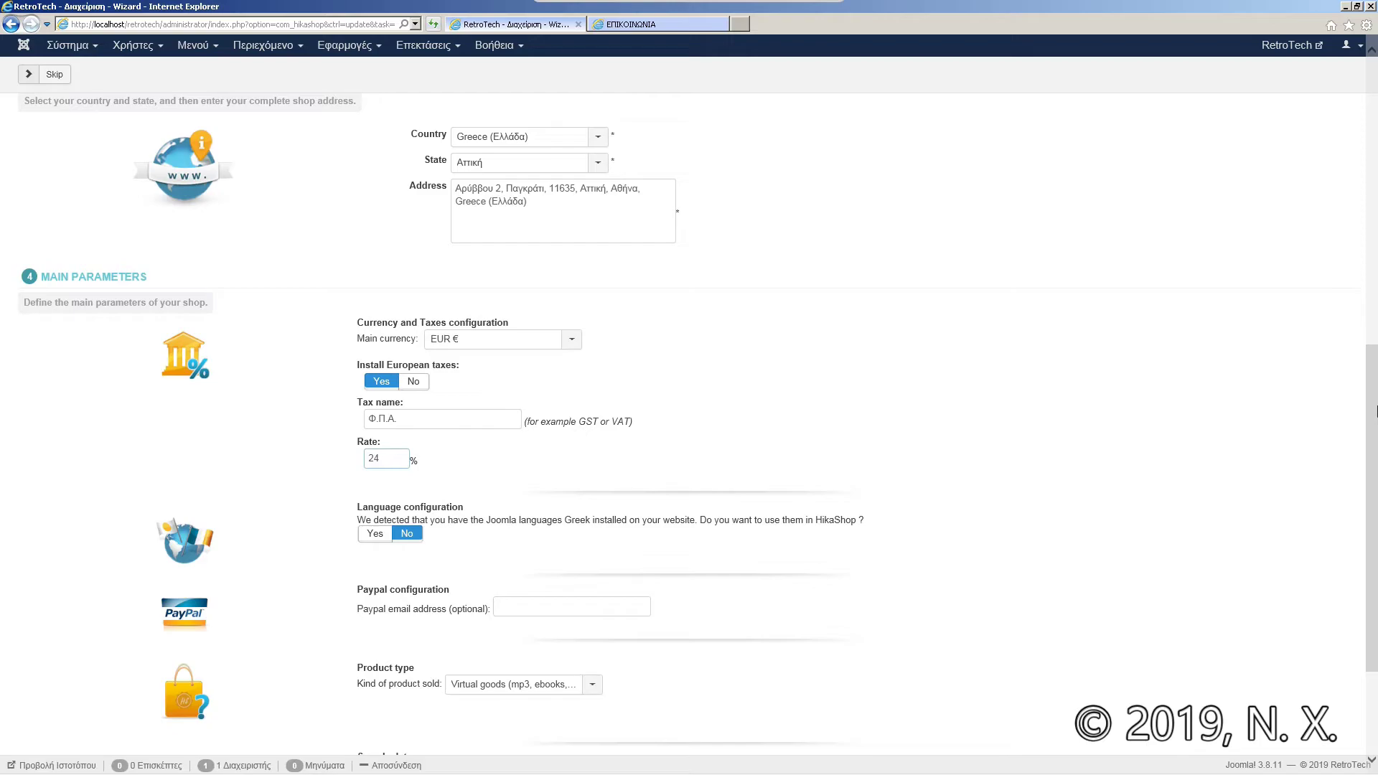
pyautogui.scroll(-1, 1370, 416)
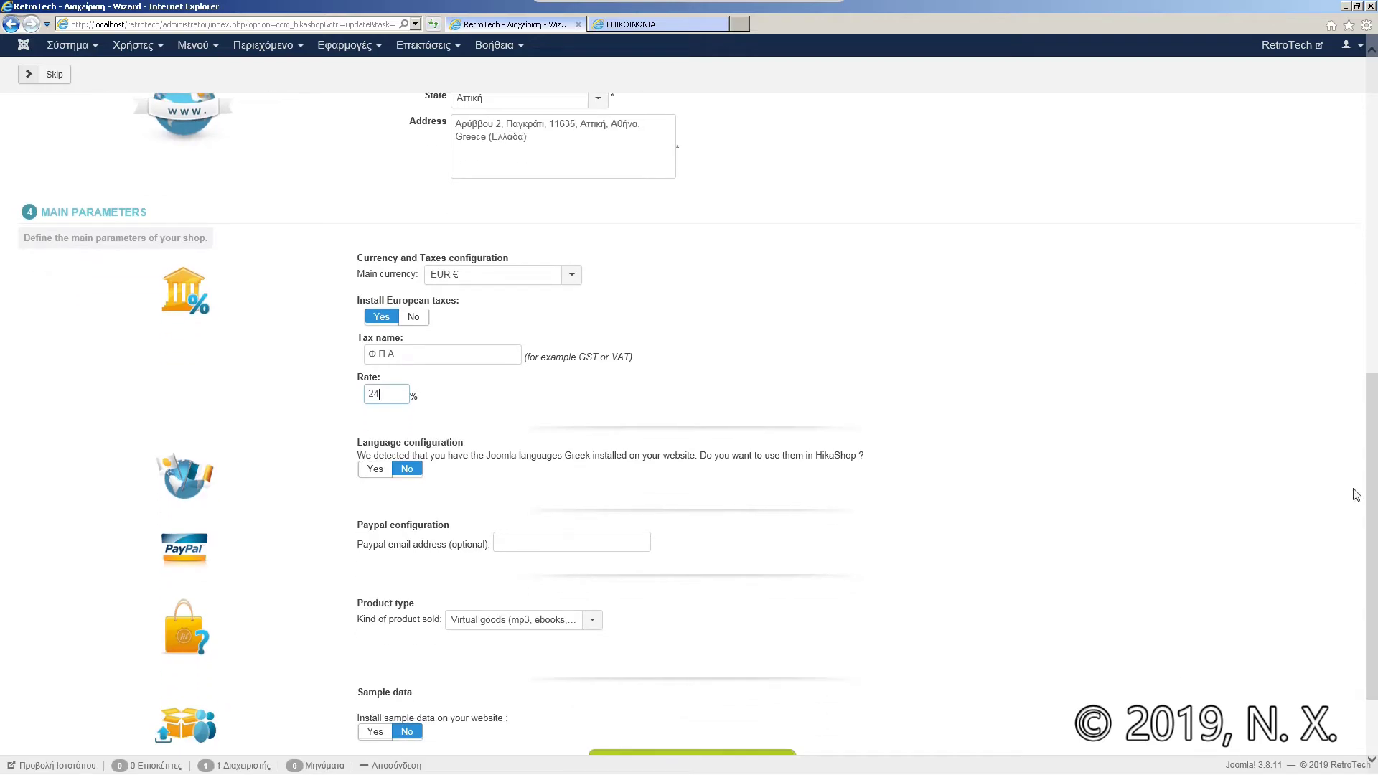
# Step: Correct the tax rate back to 24 and turn on the Greek language configuration
pyautogui.press('BackSpace')
pyautogui.write('6')
pyautogui.press('BackSpace')
pyautogui.write('4')
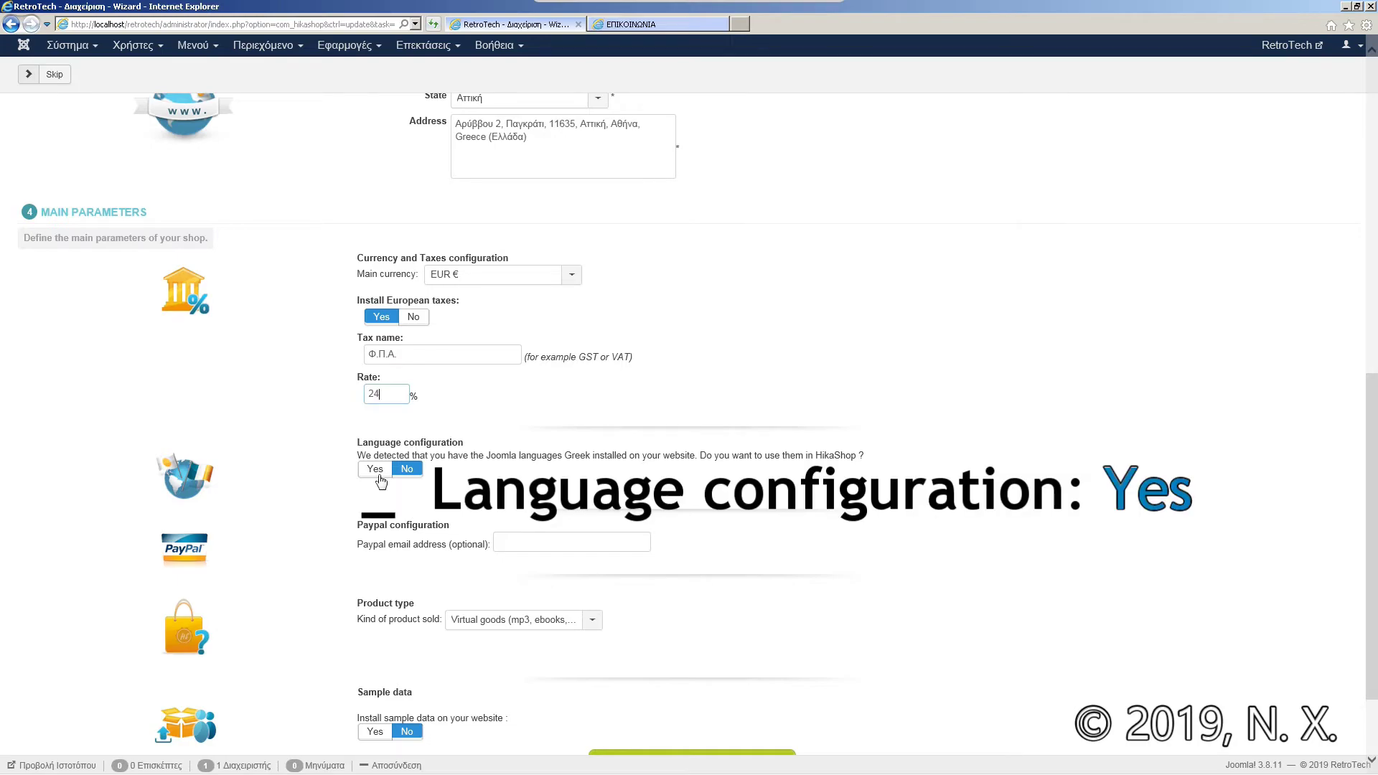
pyautogui.click(376, 471)
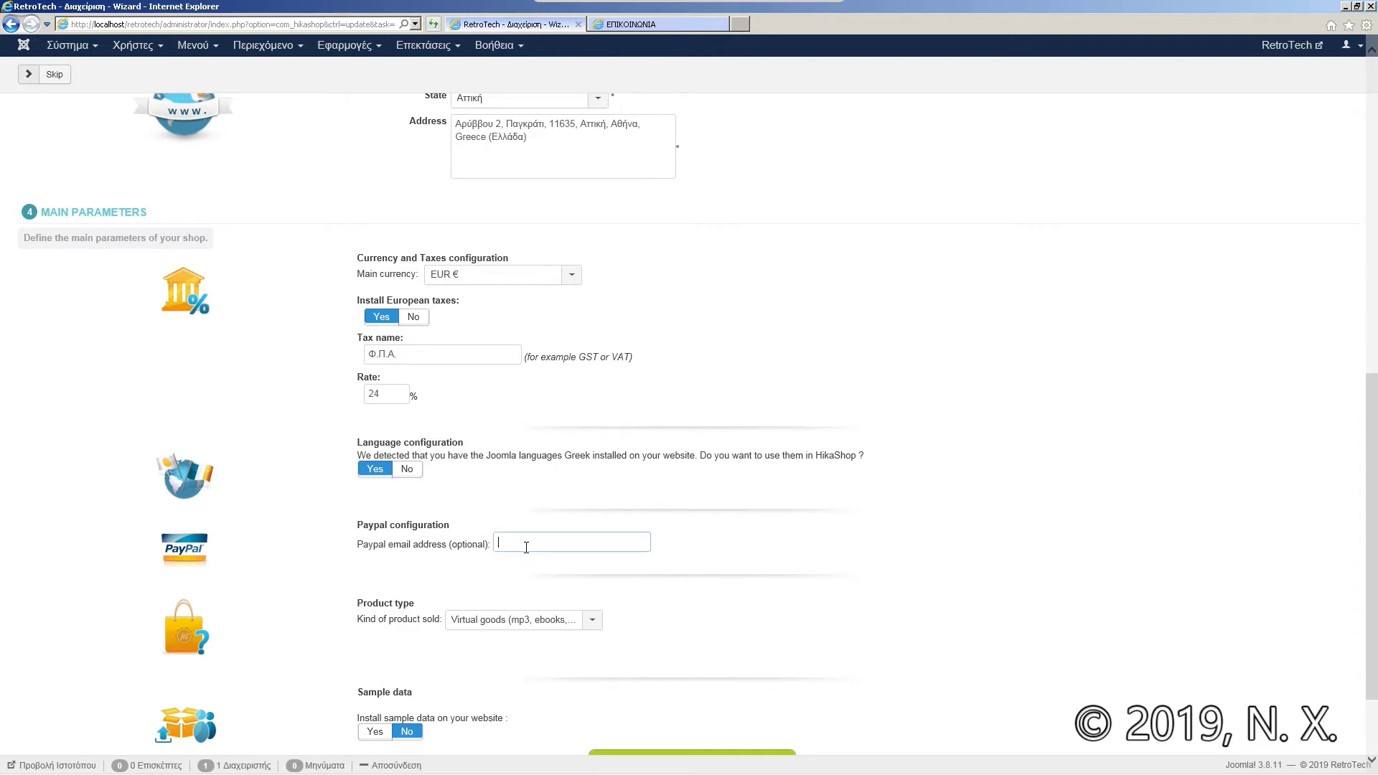
# Step: Enter the shop's PayPal e-mail address and set Kind of product sold to Both
pyautogui.scroll(-3, 1376, 451)
pyautogui.press('BackSpace')
pyautogui.press('BackSpace')
pyautogui.press('BackSpace')
pyautogui.press('BackSpace')
pyautogui.press('BackSpace')
pyautogui.press('BackSpace')
pyautogui.press('BackSpace')
pyautogui.press('BackSpace')
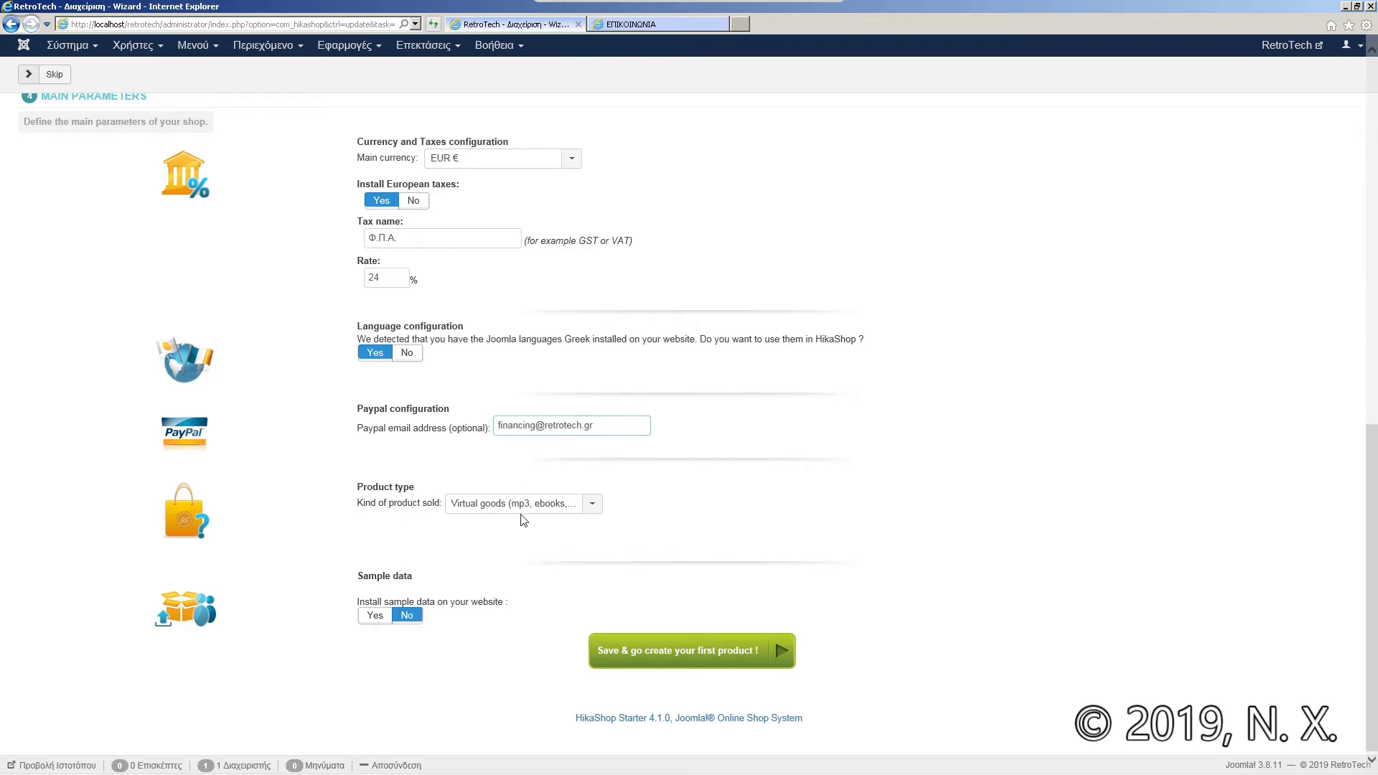
pyautogui.click(529, 506)
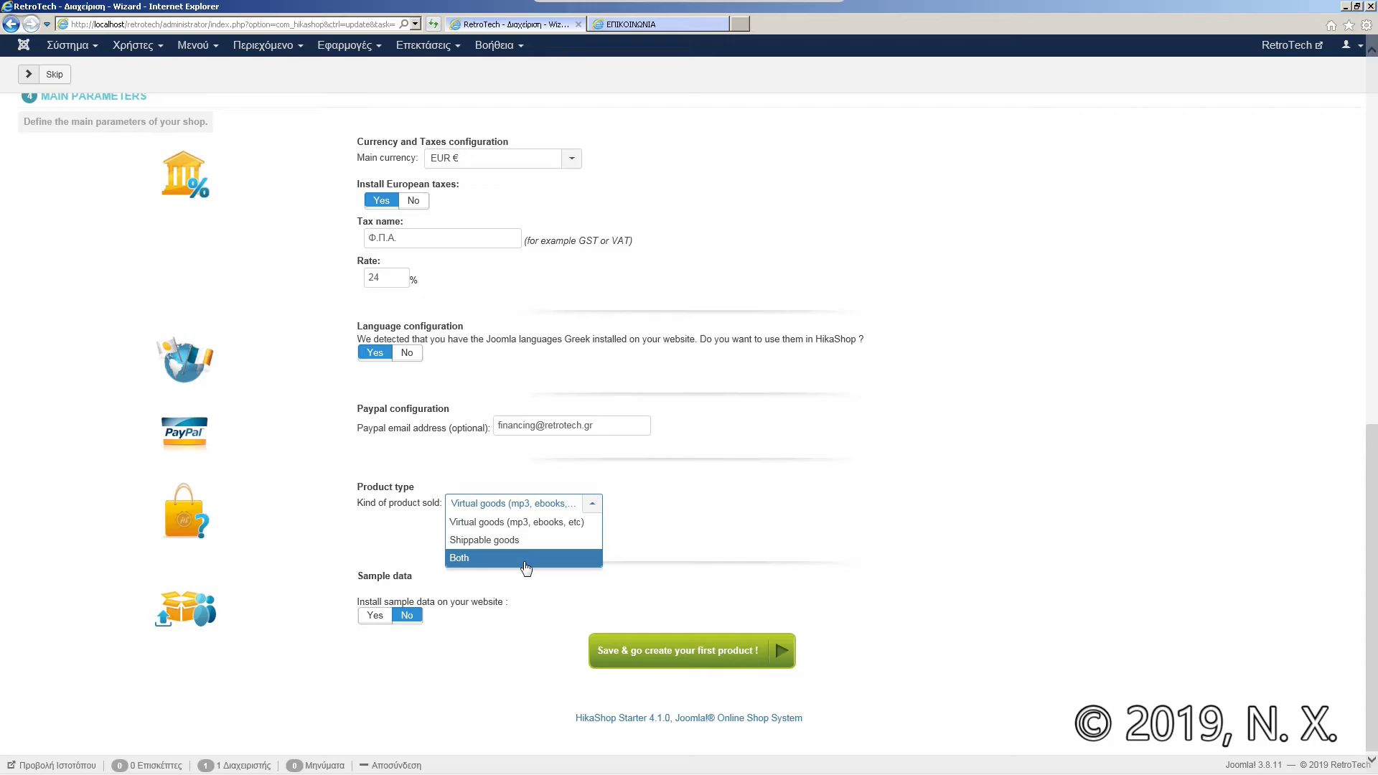
pyautogui.click(525, 559)
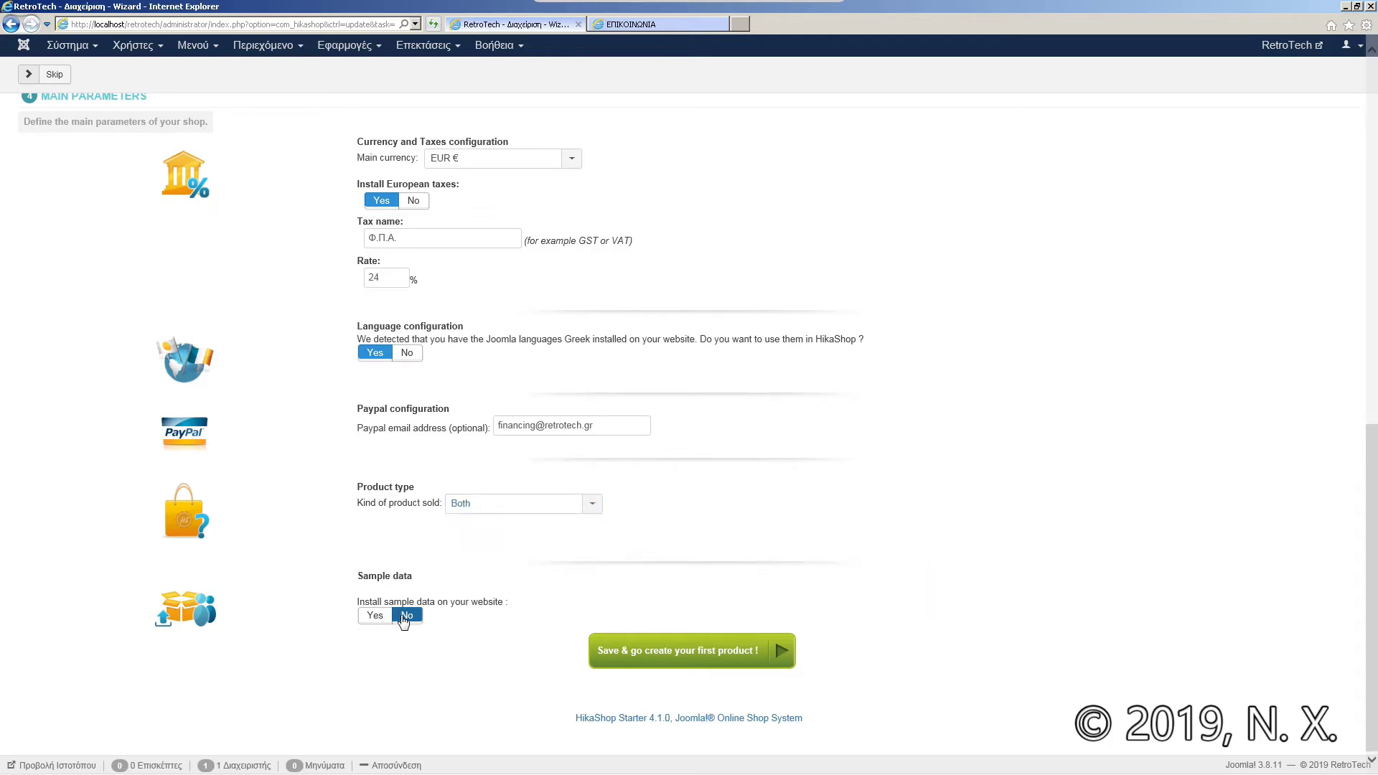
# Step: Save the wizard settings, then cancel the new product form to reach the empty Products list
pyautogui.click(698, 667)
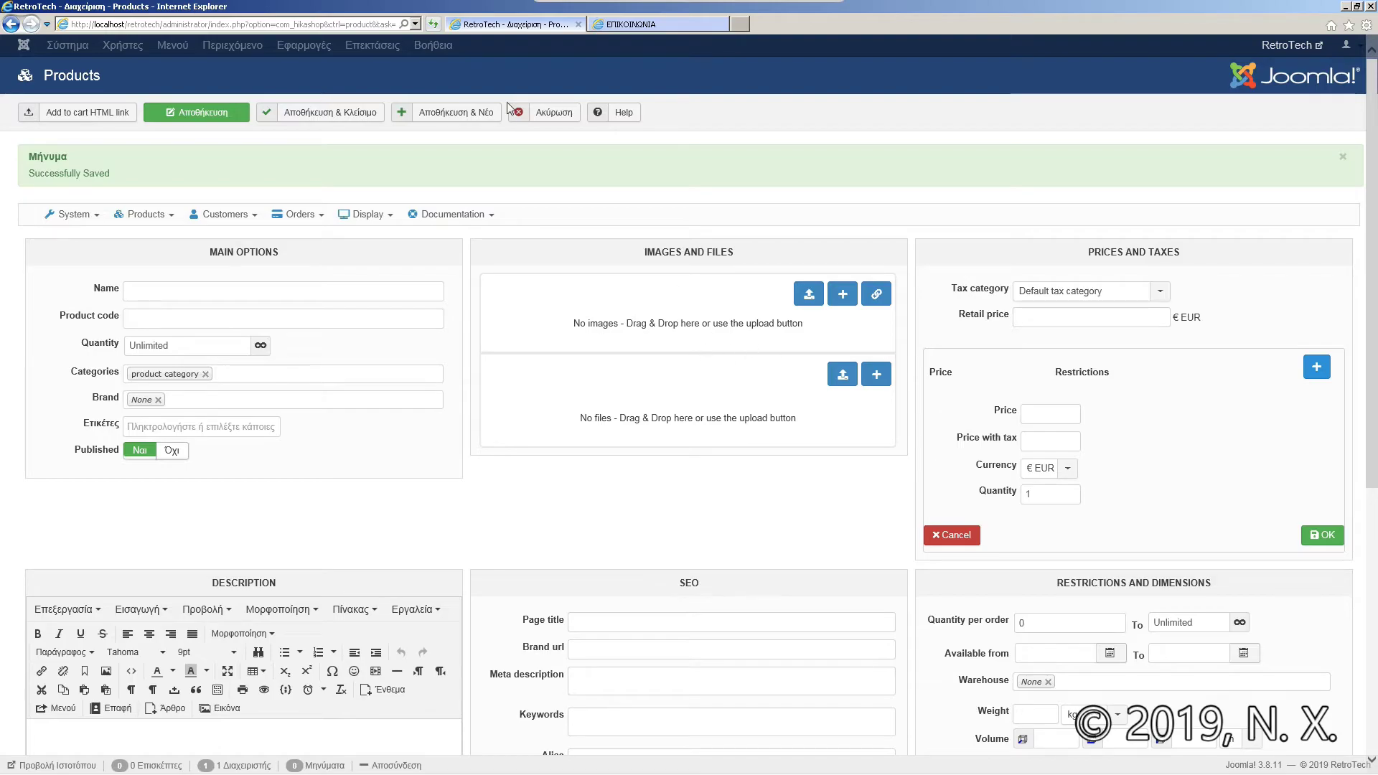
pyautogui.click(559, 121)
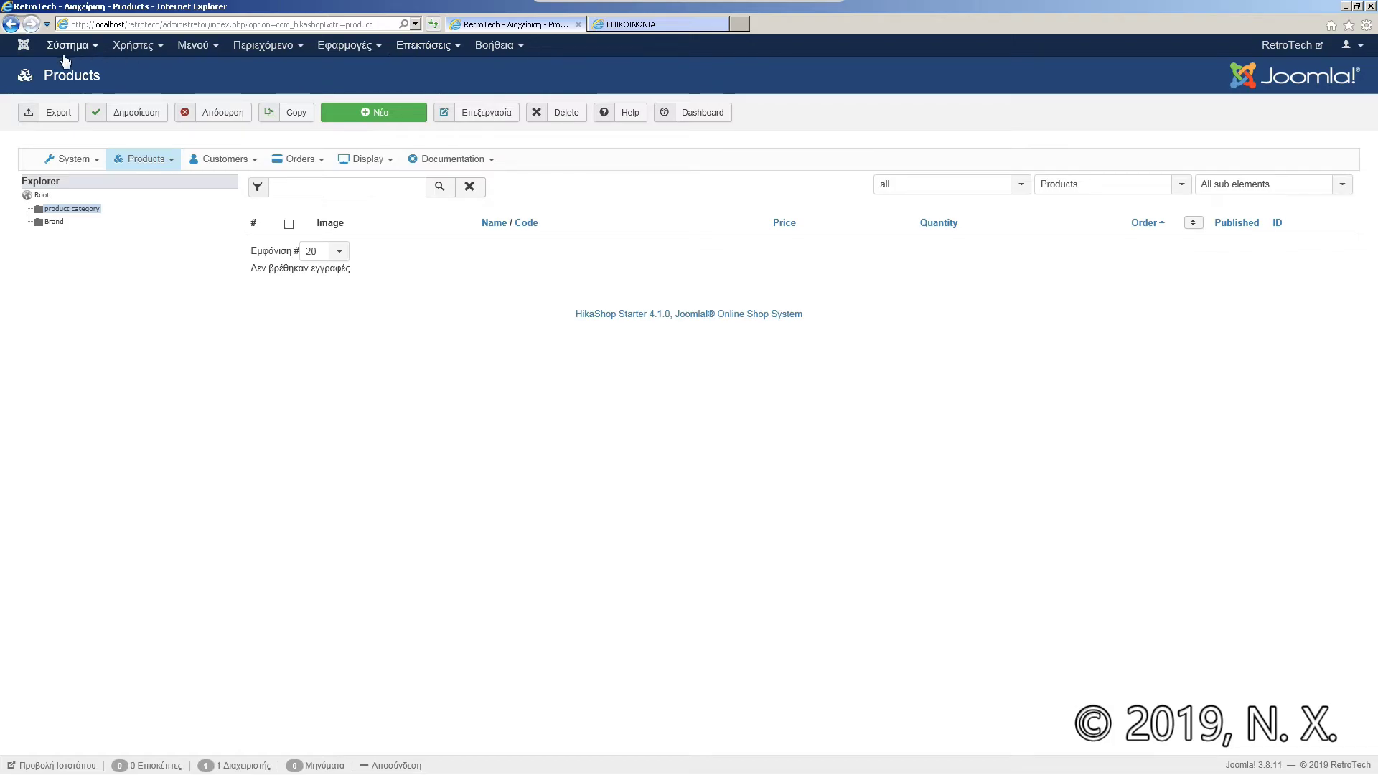
# Step: Return to the Joomla Control Panel, then open HikaShop from the Εφαρμογές menu
pyautogui.click(30, 53)
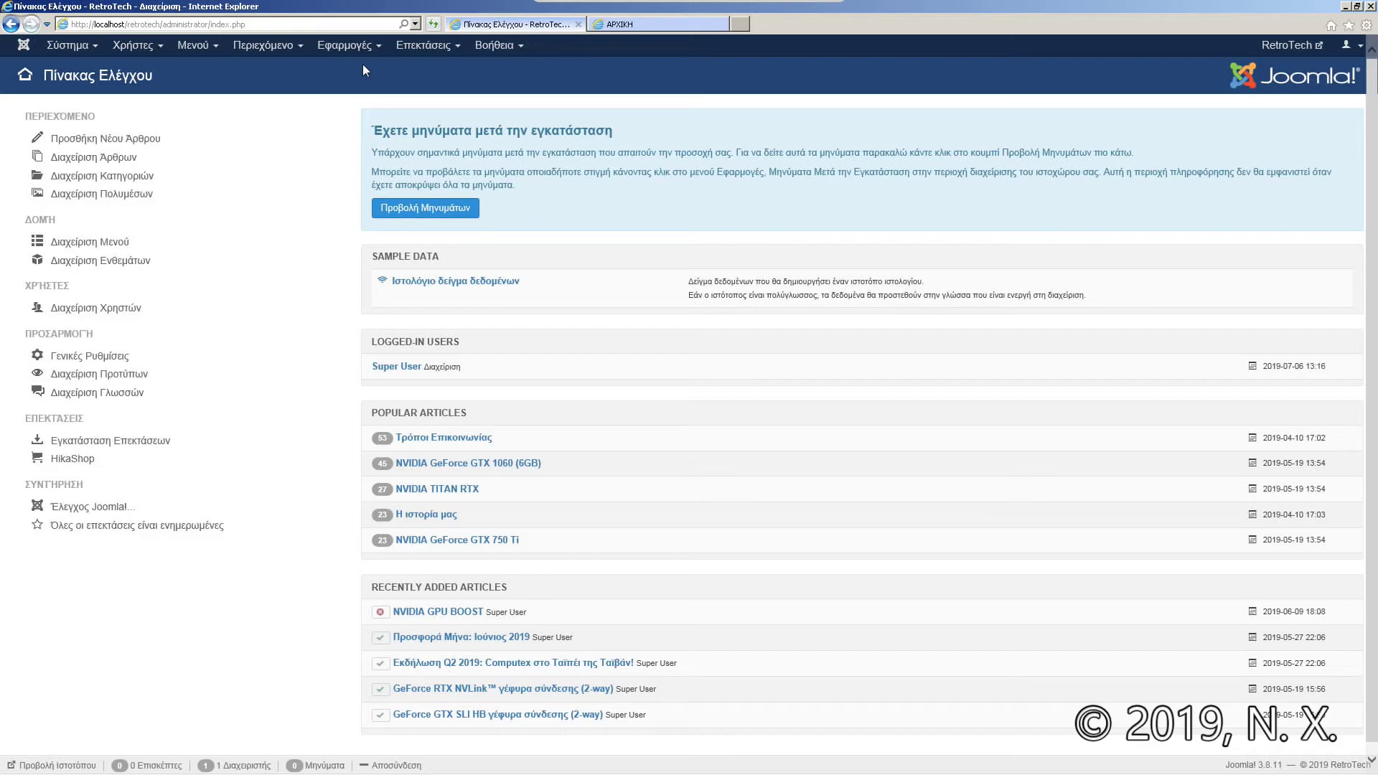
pyautogui.click(366, 46)
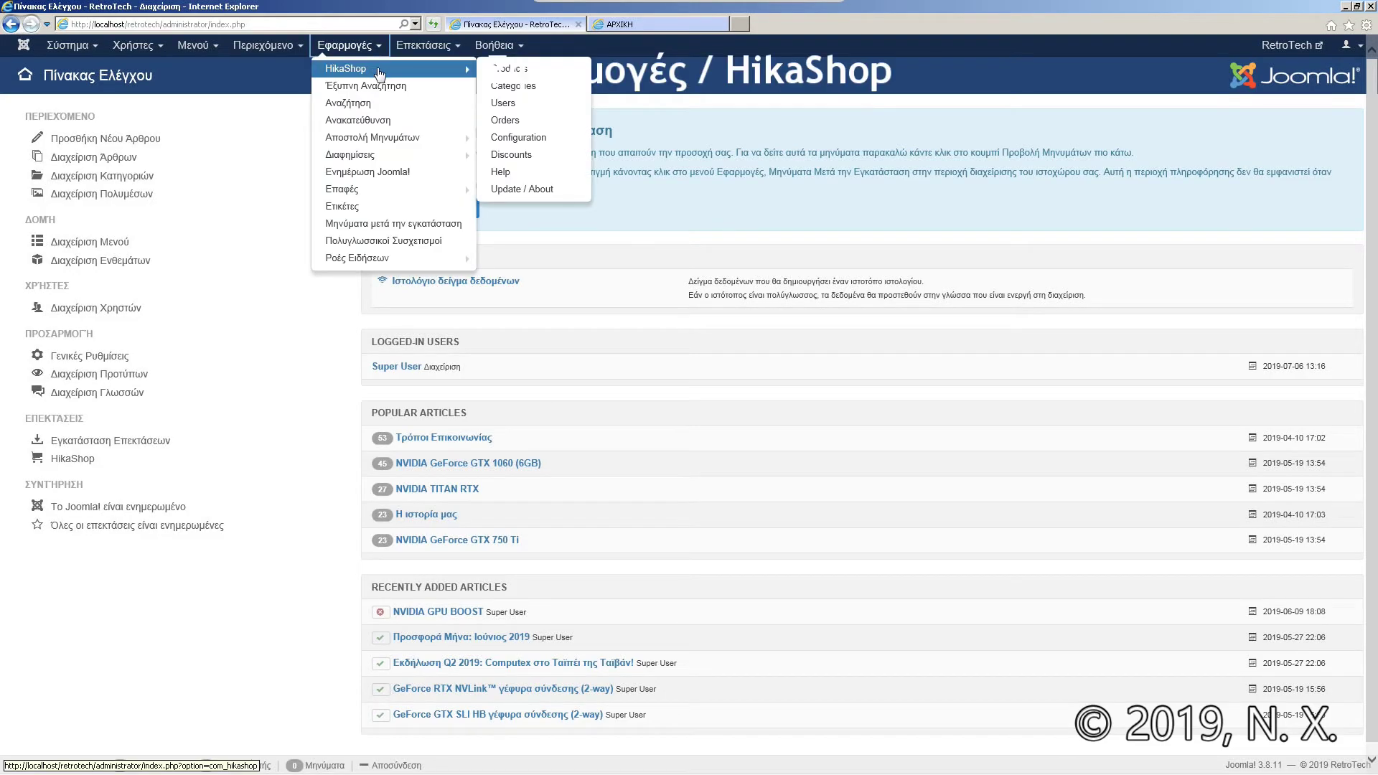
pyautogui.click(377, 68)
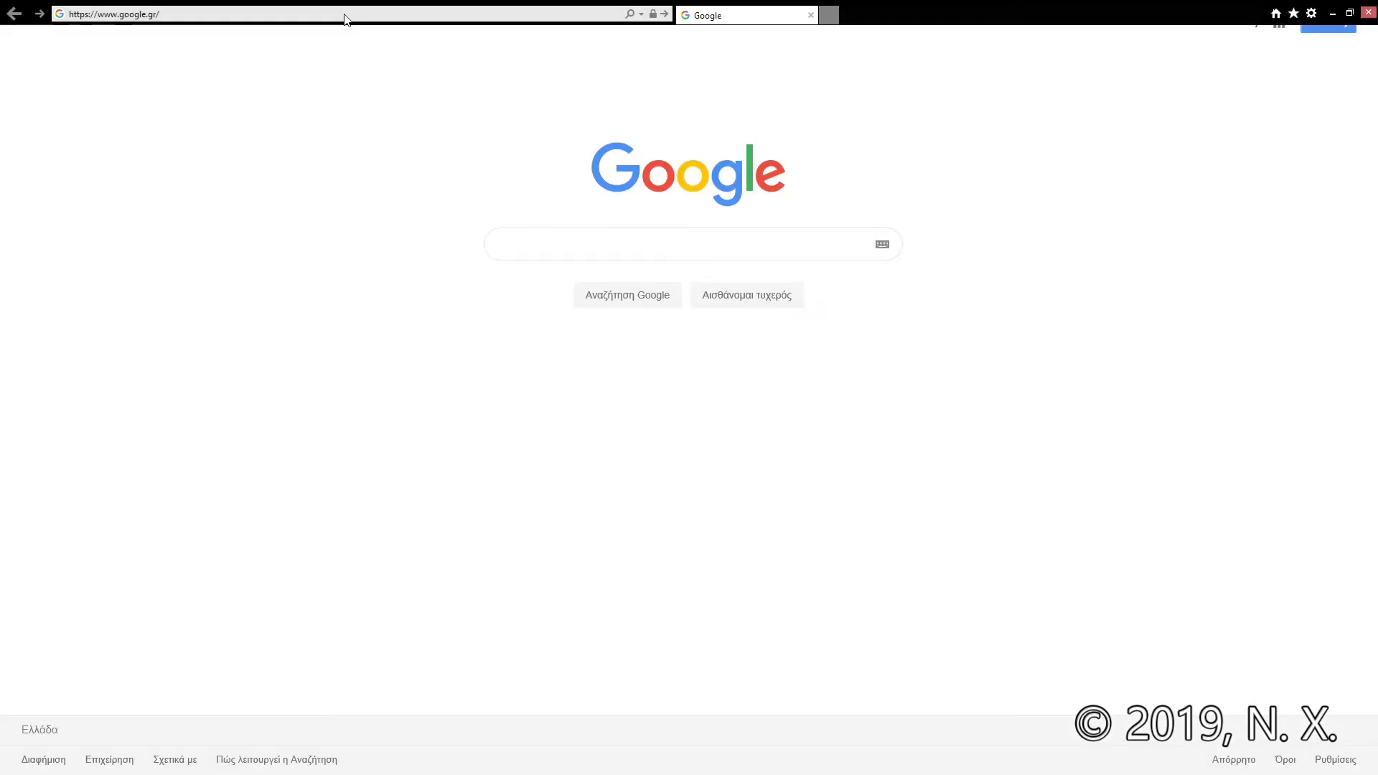
pyautogui.click(346, 15)
pyautogui.write('www.')
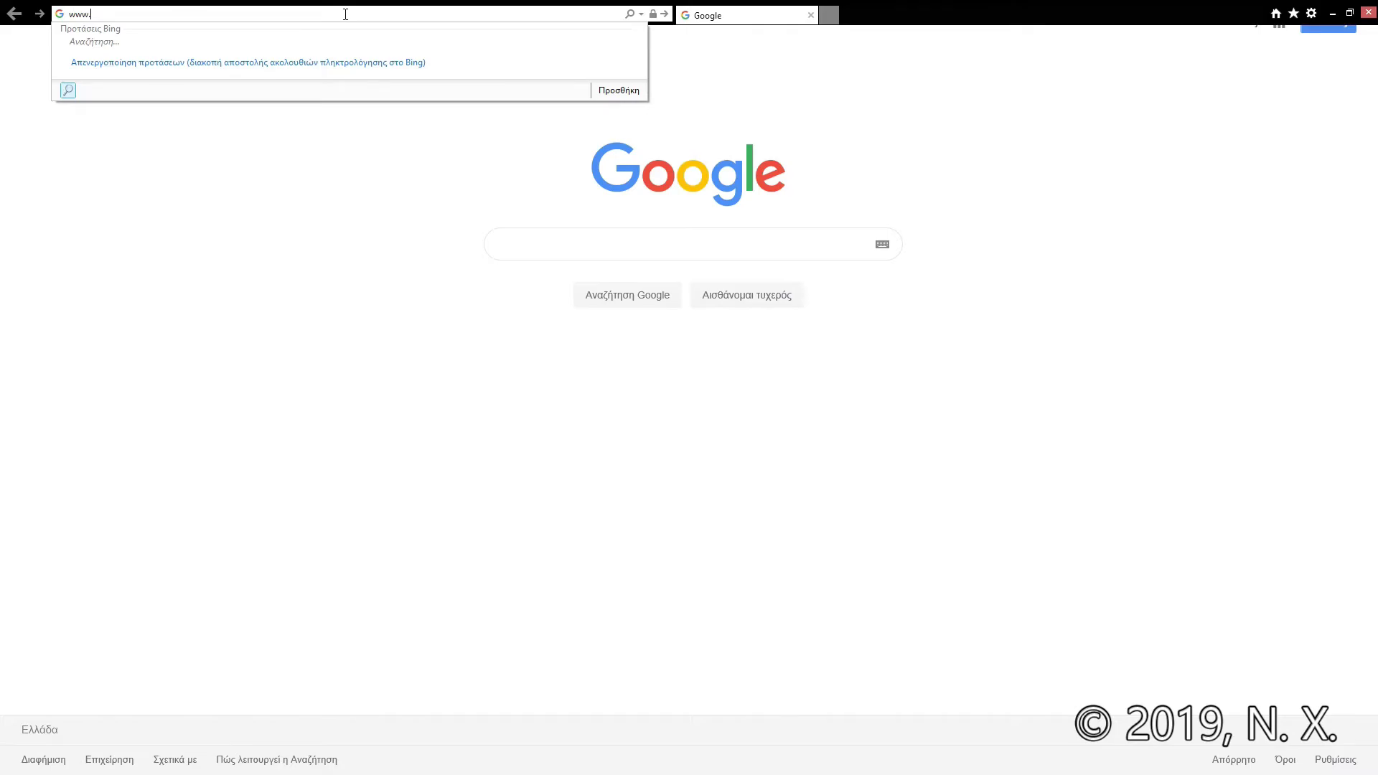
pyautogui.write('hikashop.com')
pyautogui.press('Return')
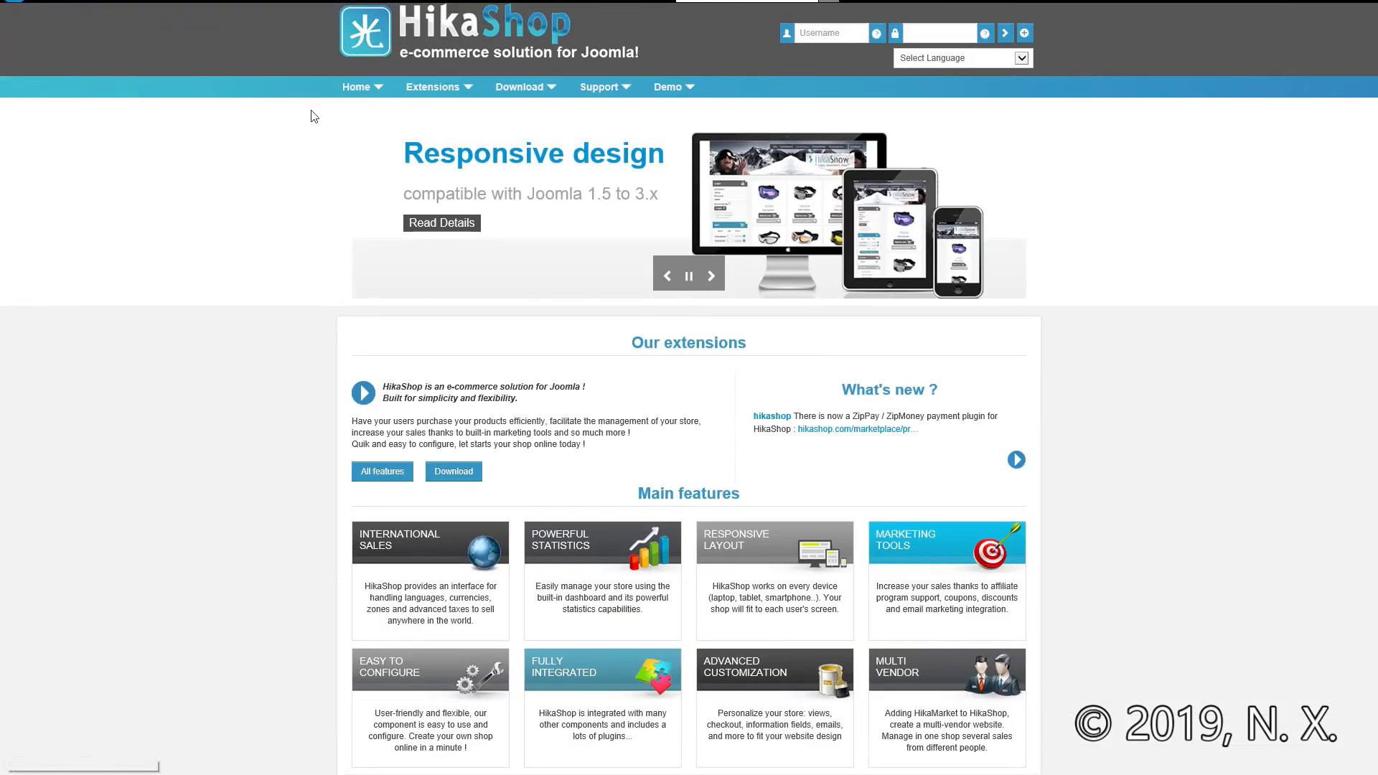
pyautogui.moveTo(524, 87)
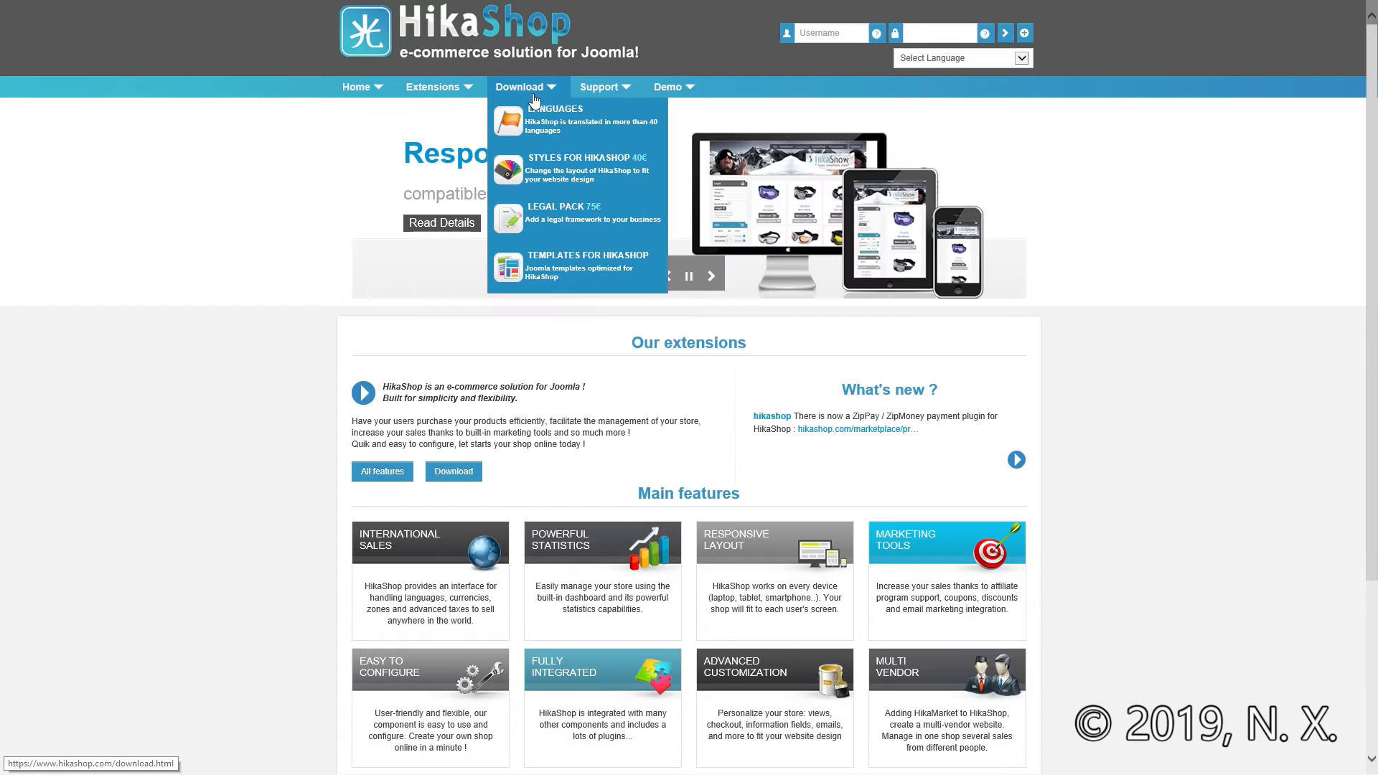
pyautogui.click(594, 129)
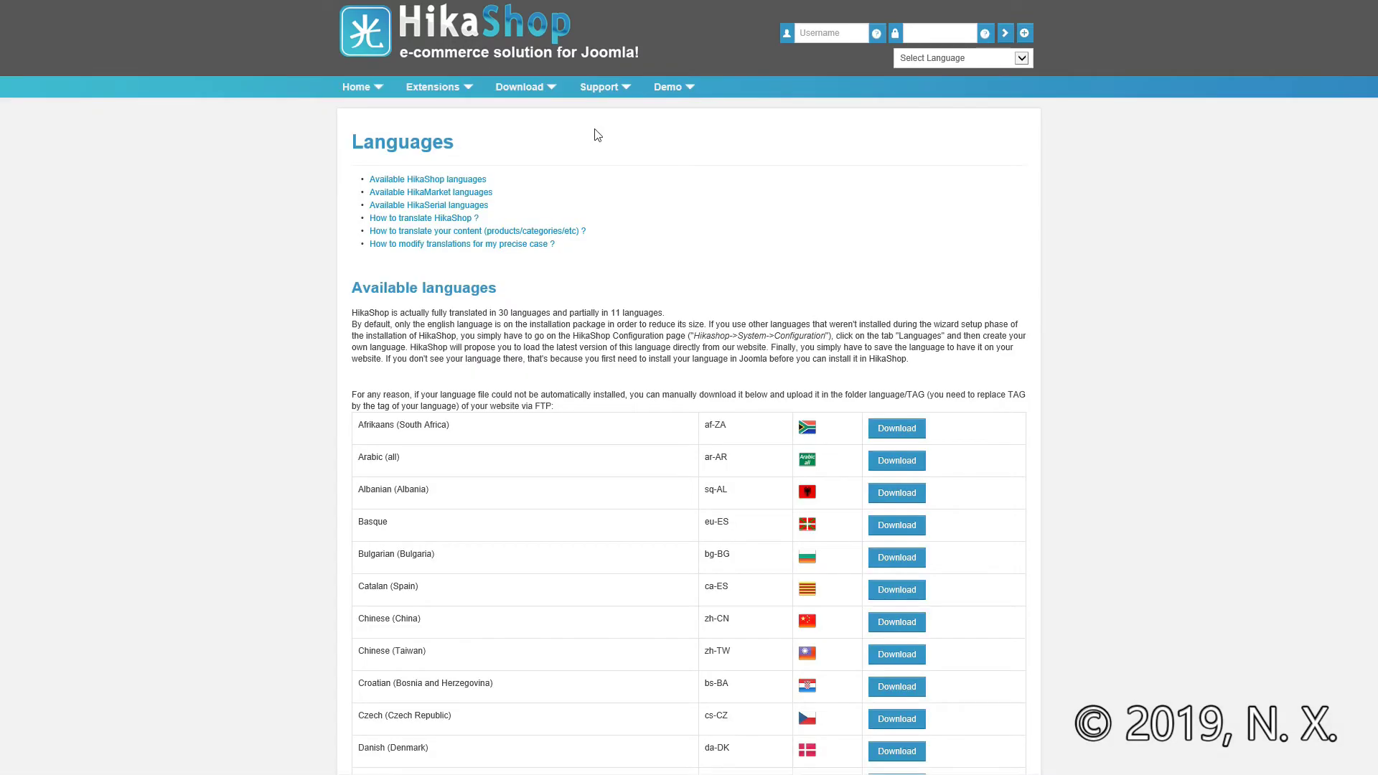
pyautogui.scroll(-3, 594, 135)
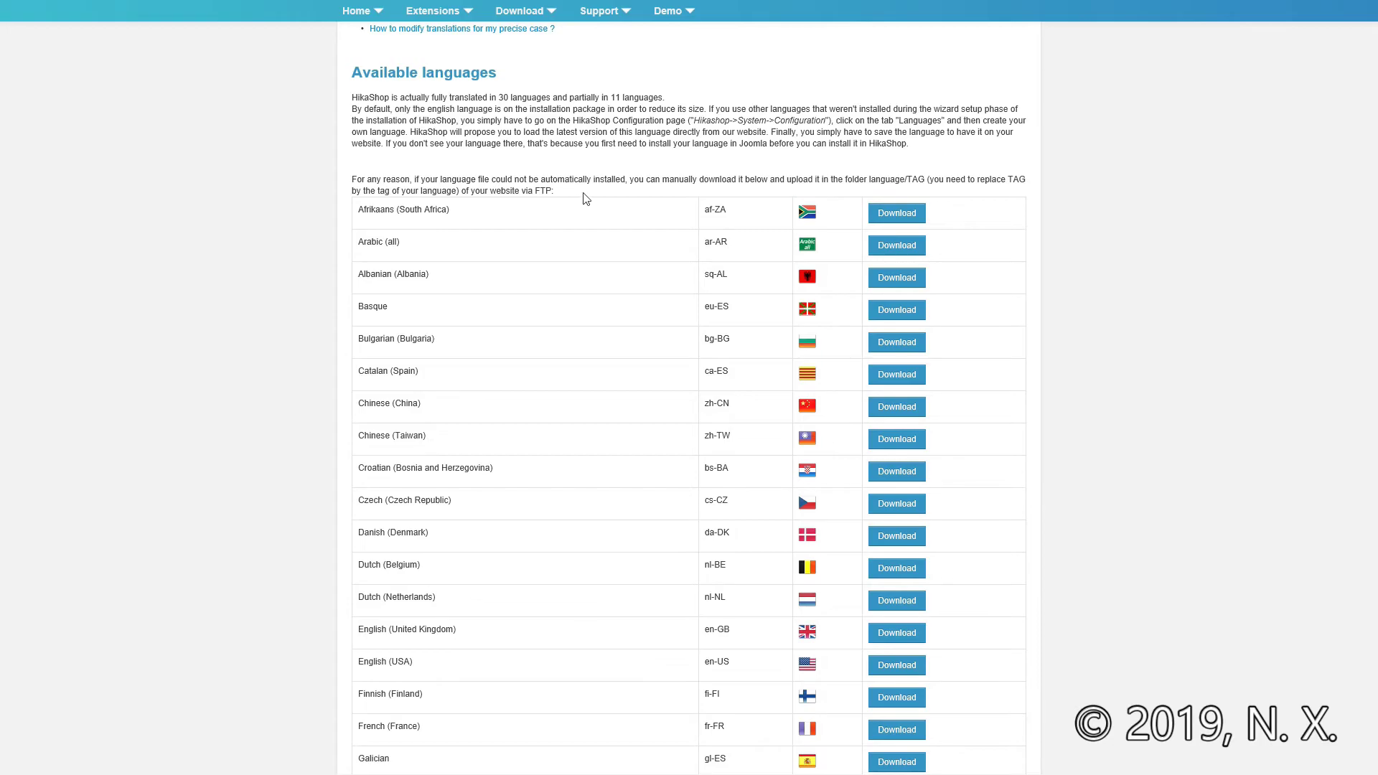
pyautogui.scroll(-3, 601, 661)
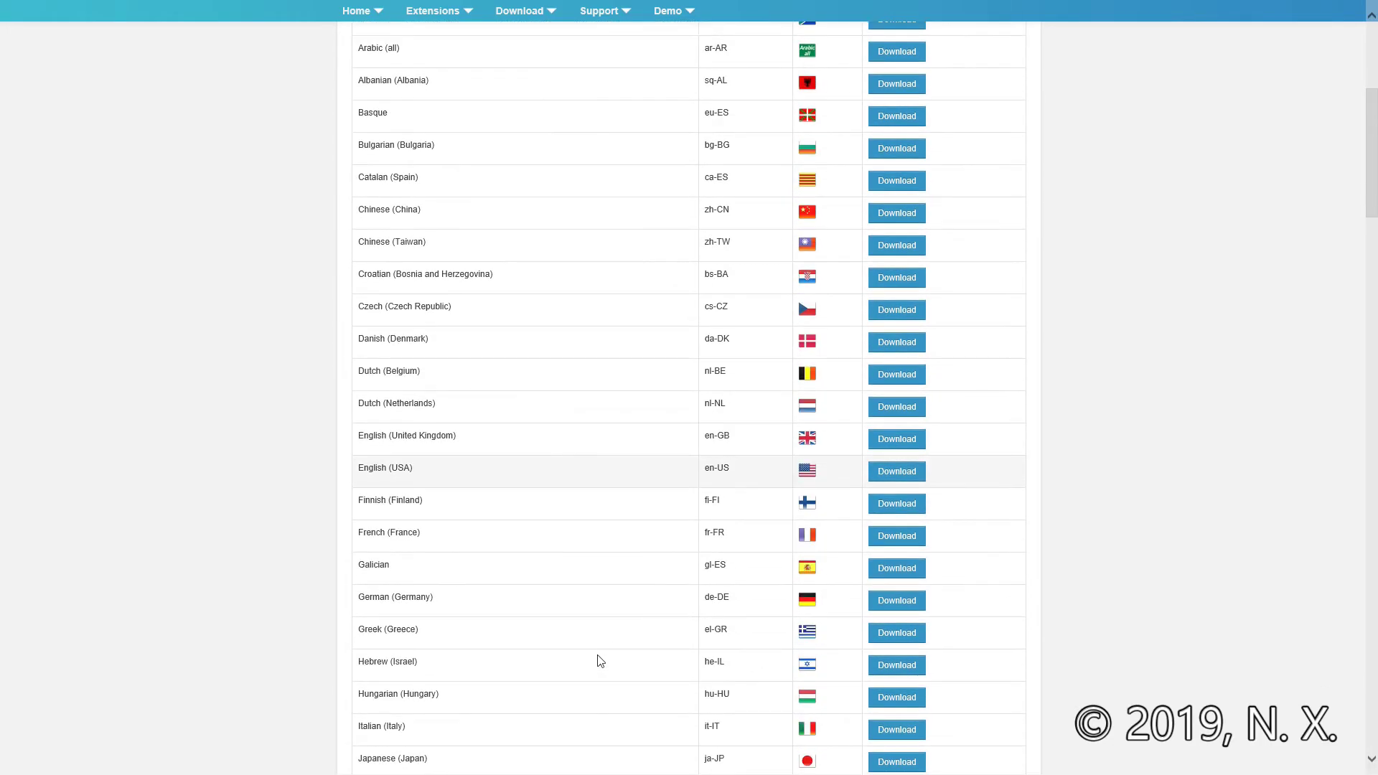
pyautogui.click(896, 634)
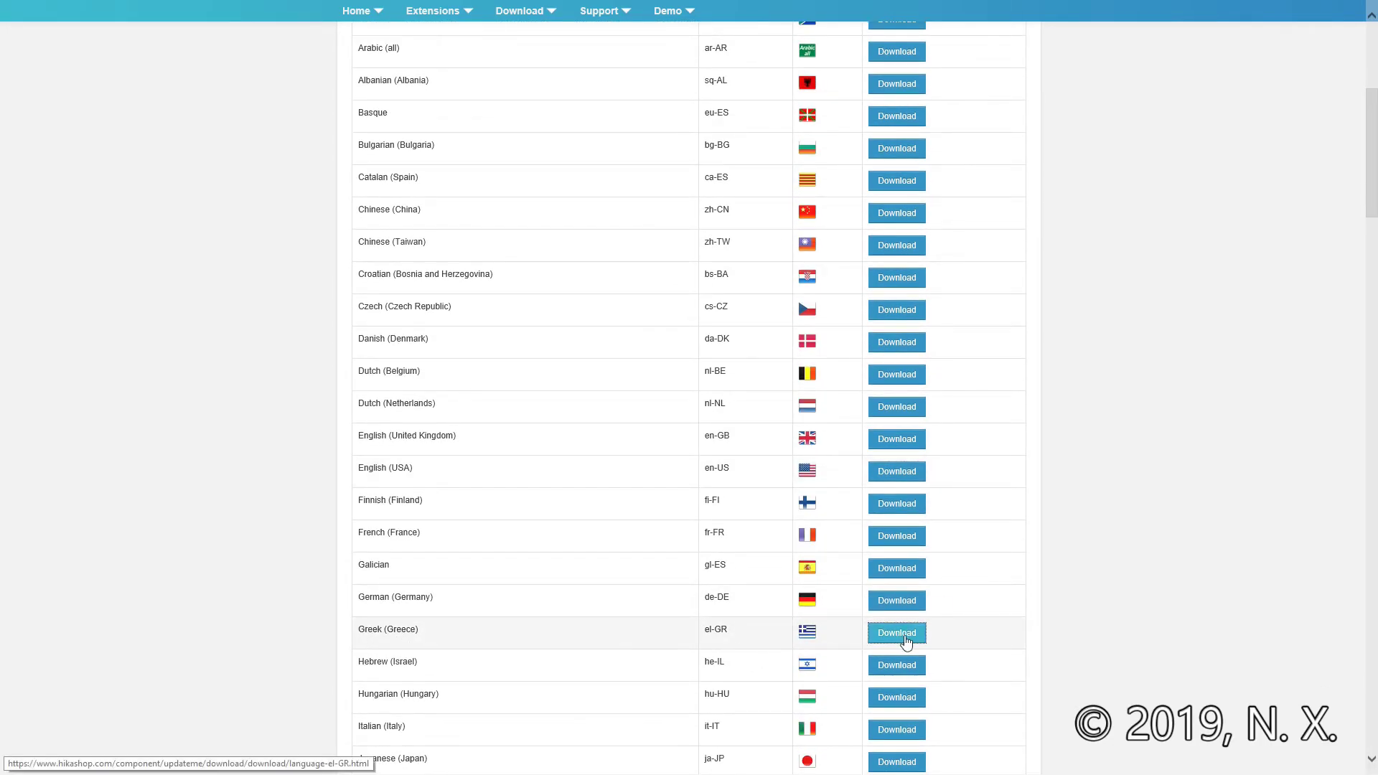
pyautogui.click(919, 758)
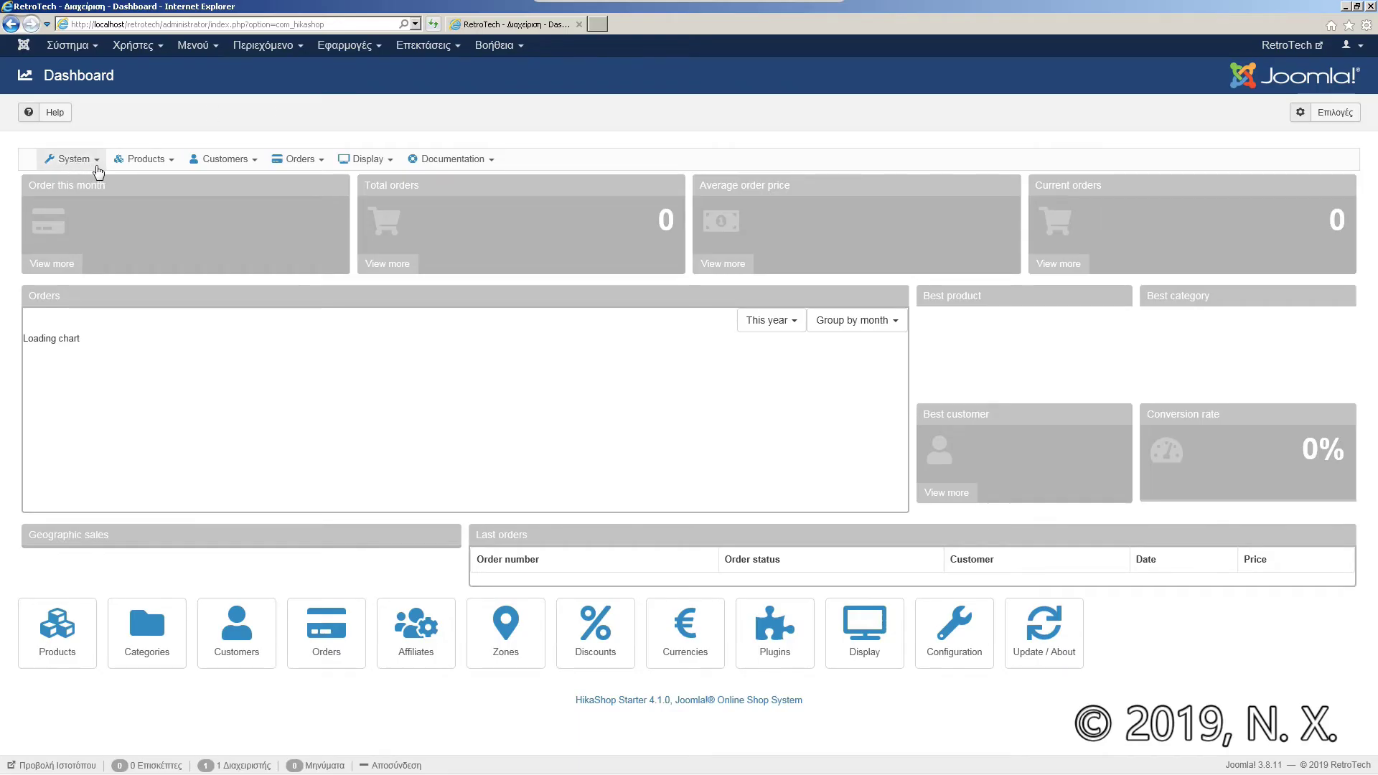
# Step: Open HikaShop's System > Configuration on the Languages tab
pyautogui.click(96, 166)
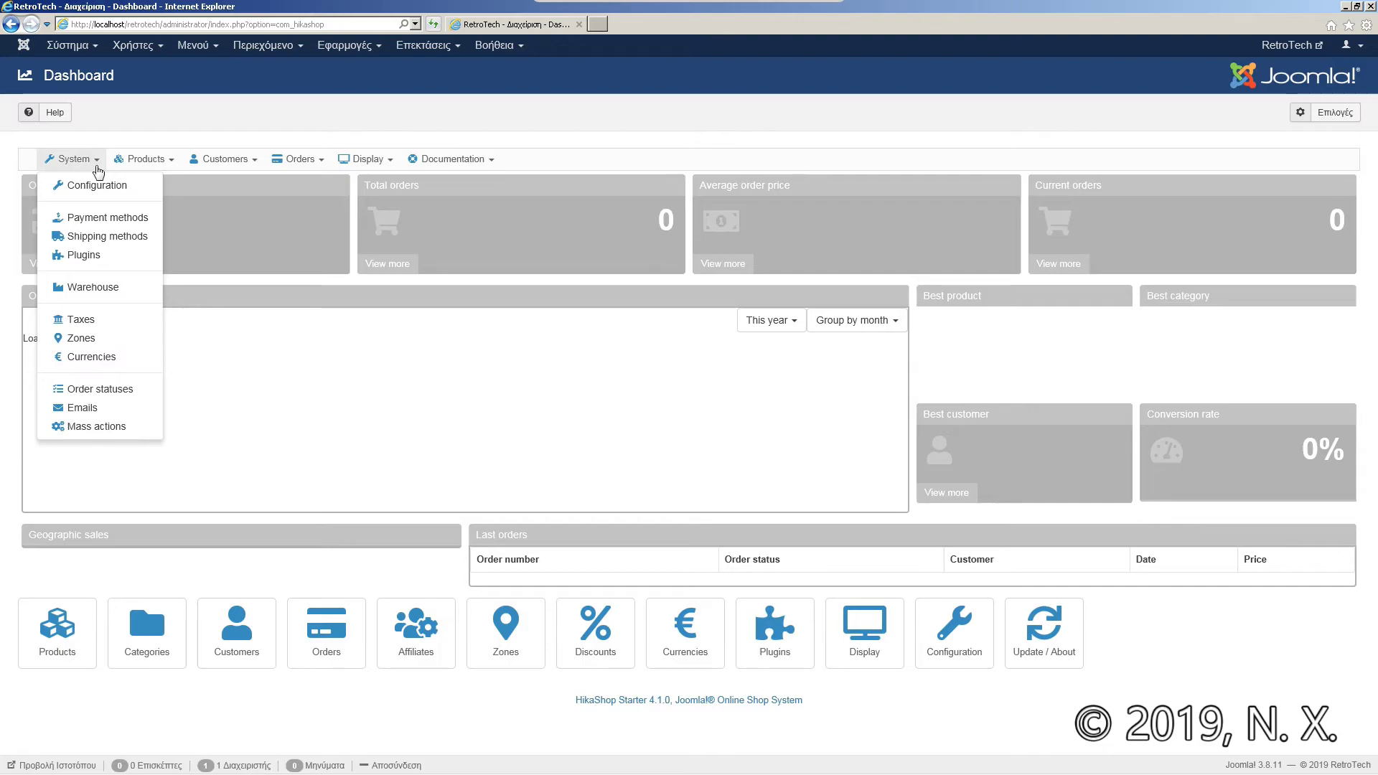
pyautogui.click(108, 186)
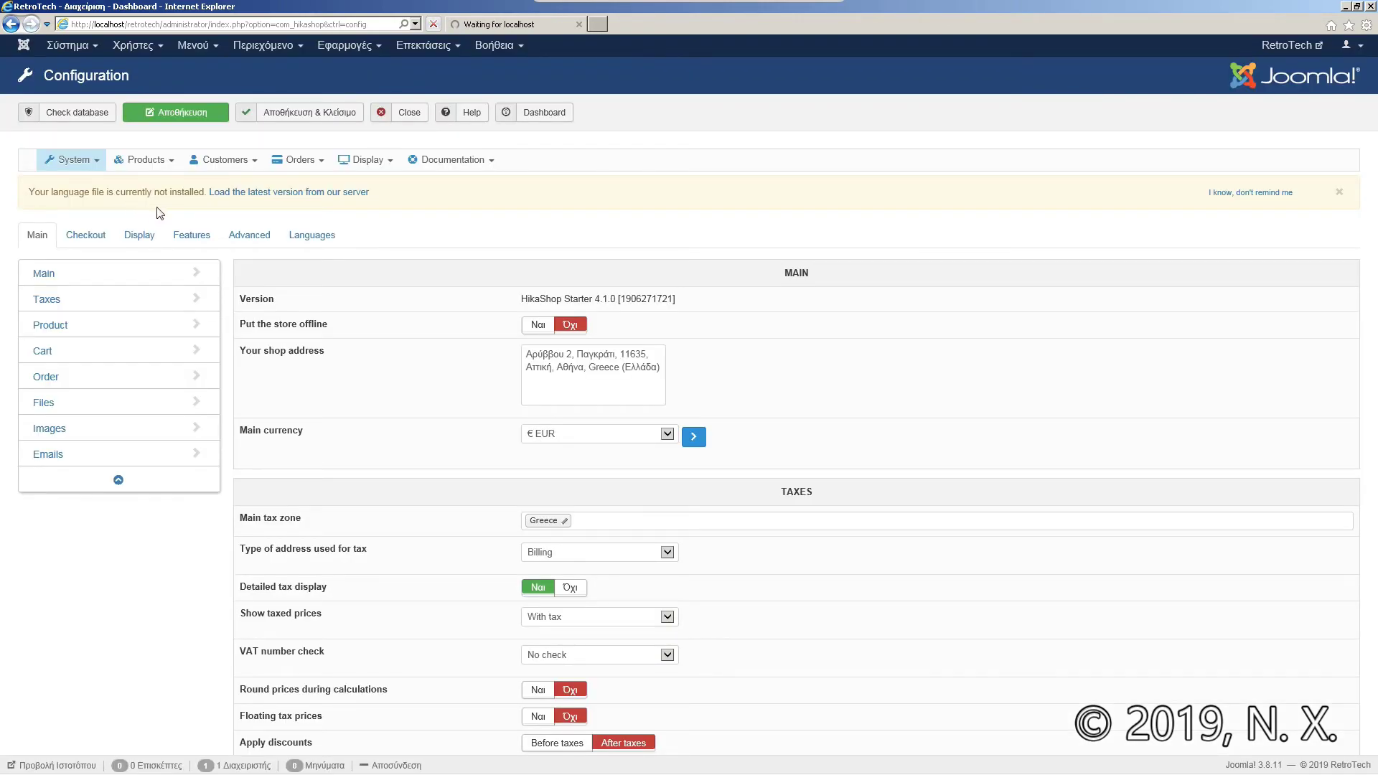
pyautogui.click(327, 244)
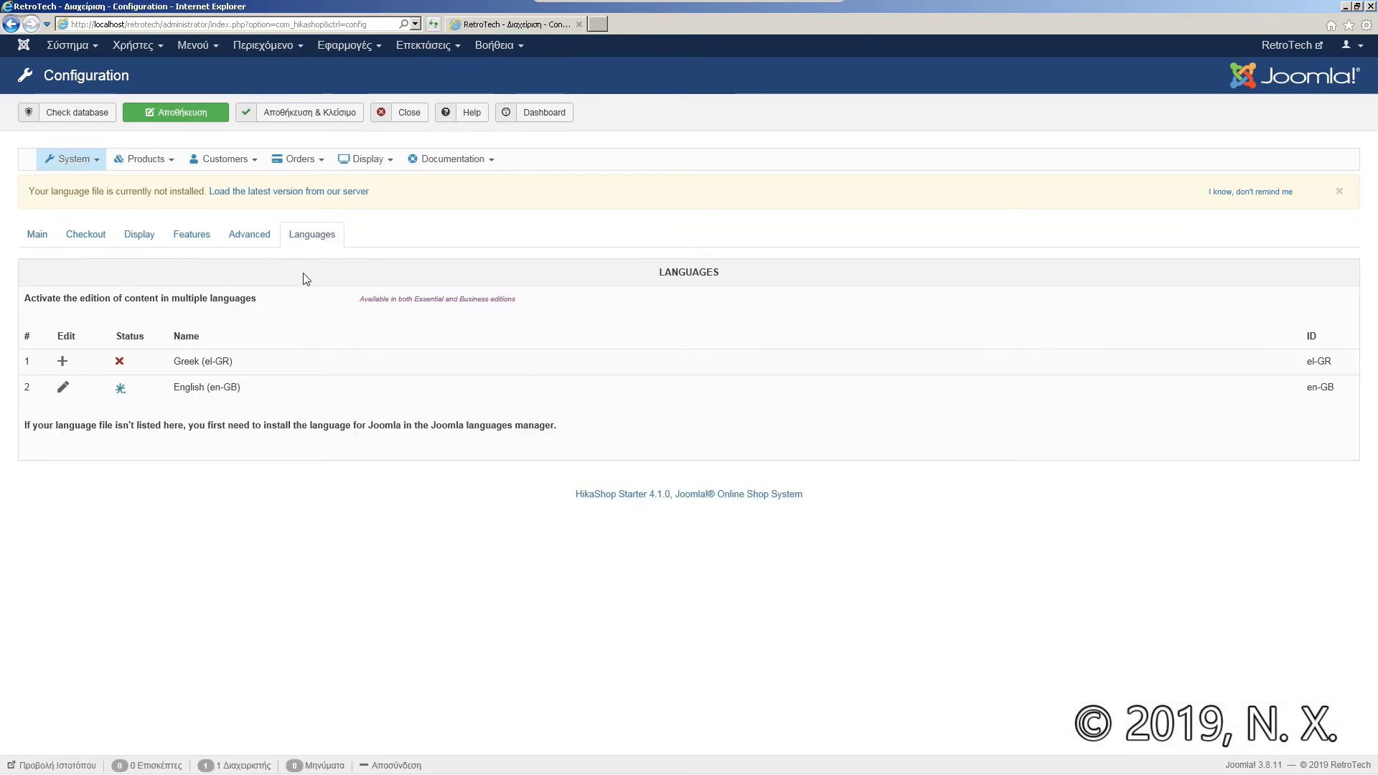
pyautogui.moveTo(122, 360)
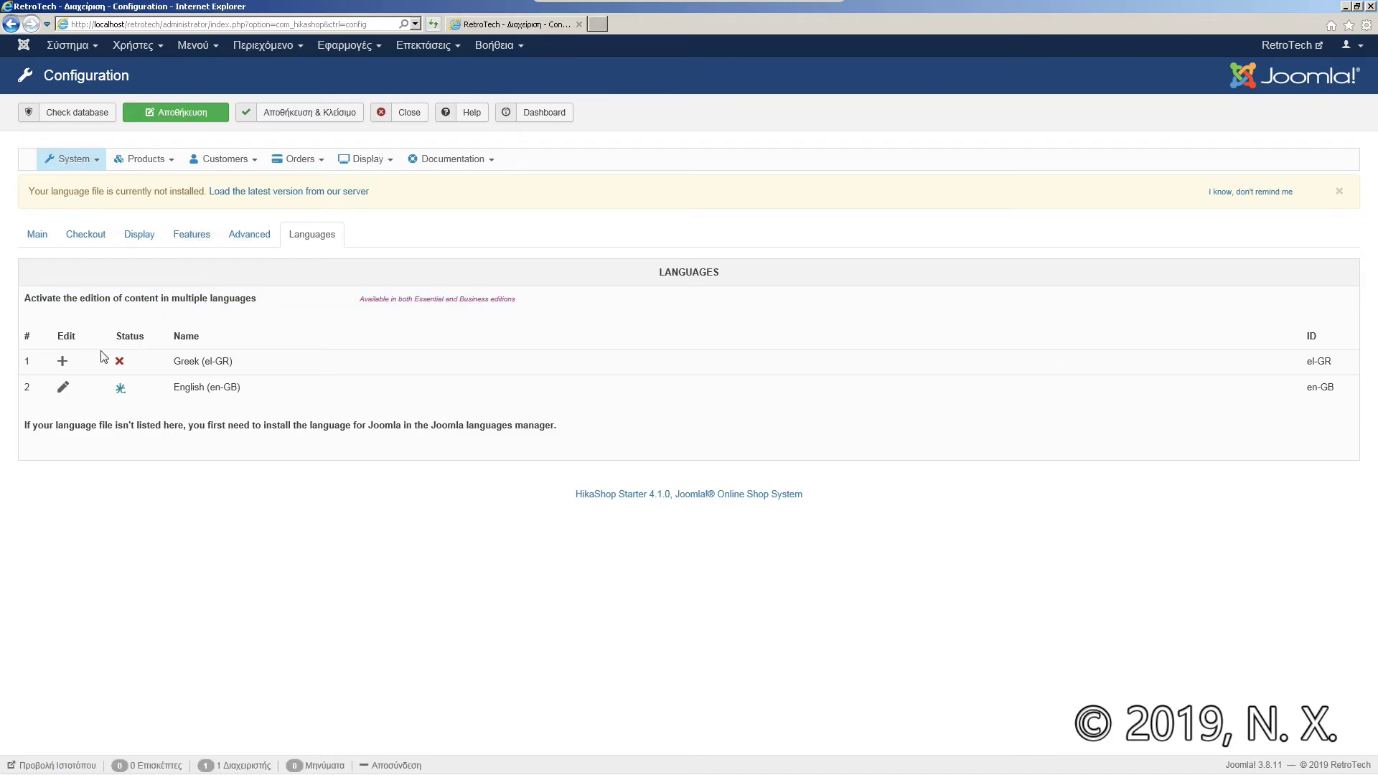
# Step: Add the el-GR language file from the Greek row and scroll through its editor
pyautogui.click(62, 362)
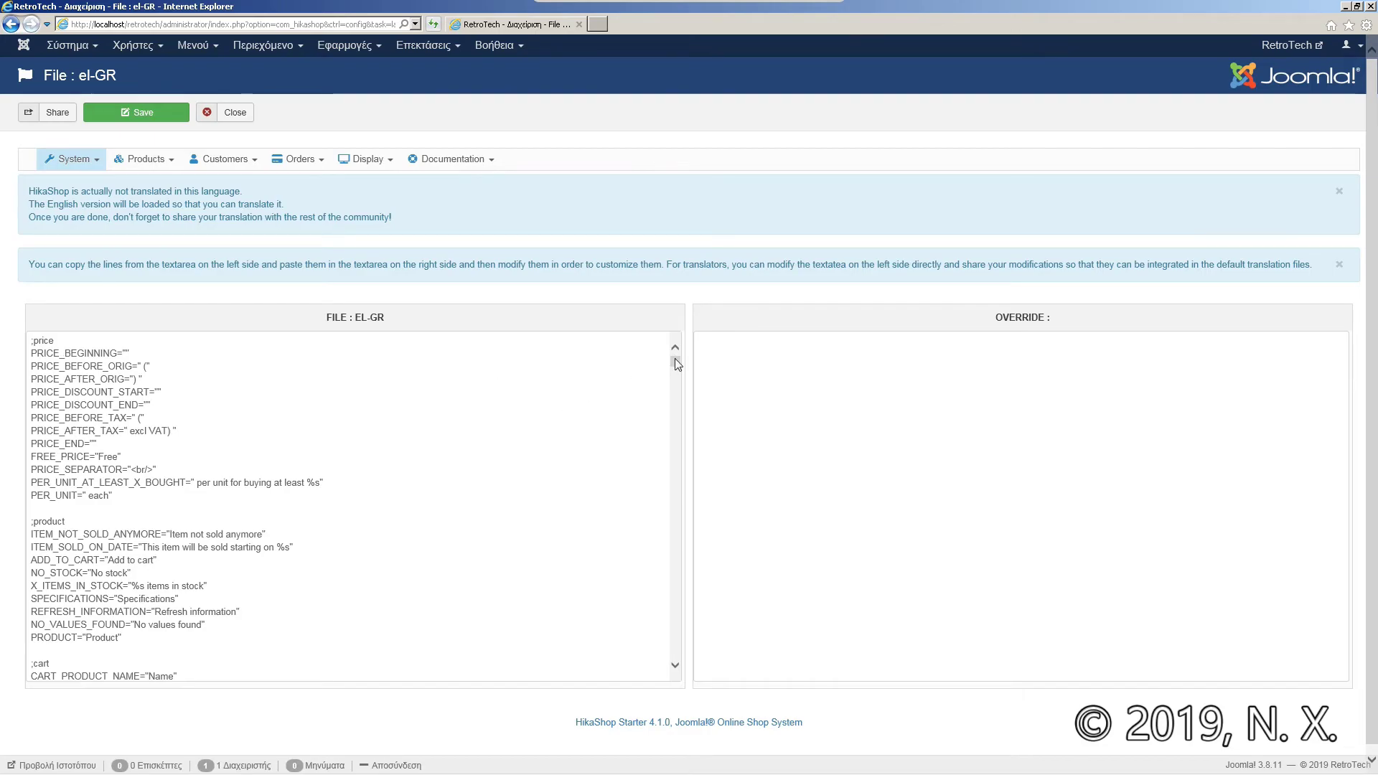
pyautogui.moveTo(674, 361); pyautogui.dragTo(675, 404)
pyautogui.scroll(-20, 671, 400)
pyautogui.scroll(-20, 673, 368)
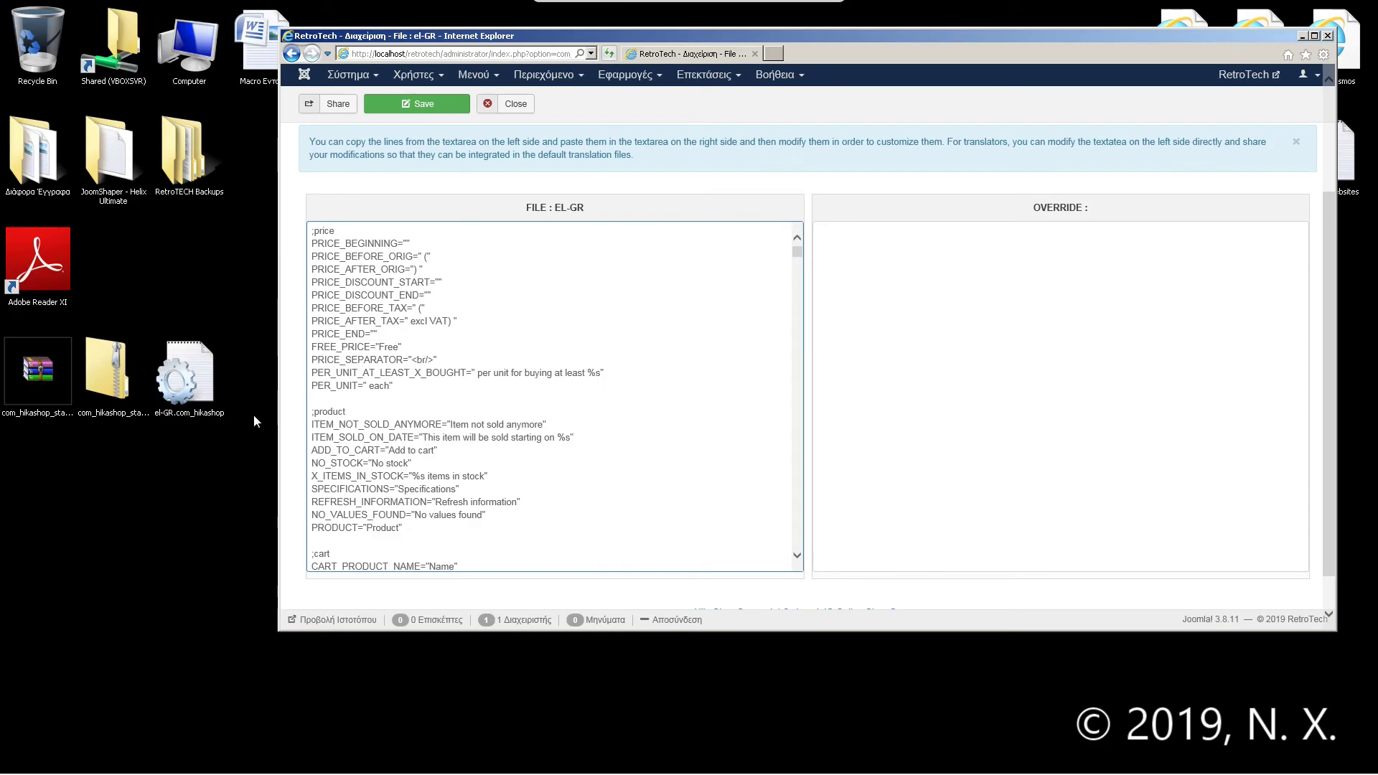
# Step: Open the downloaded el-GR.com_hikashop language file in Notepad
pyautogui.rightClick(173, 380)
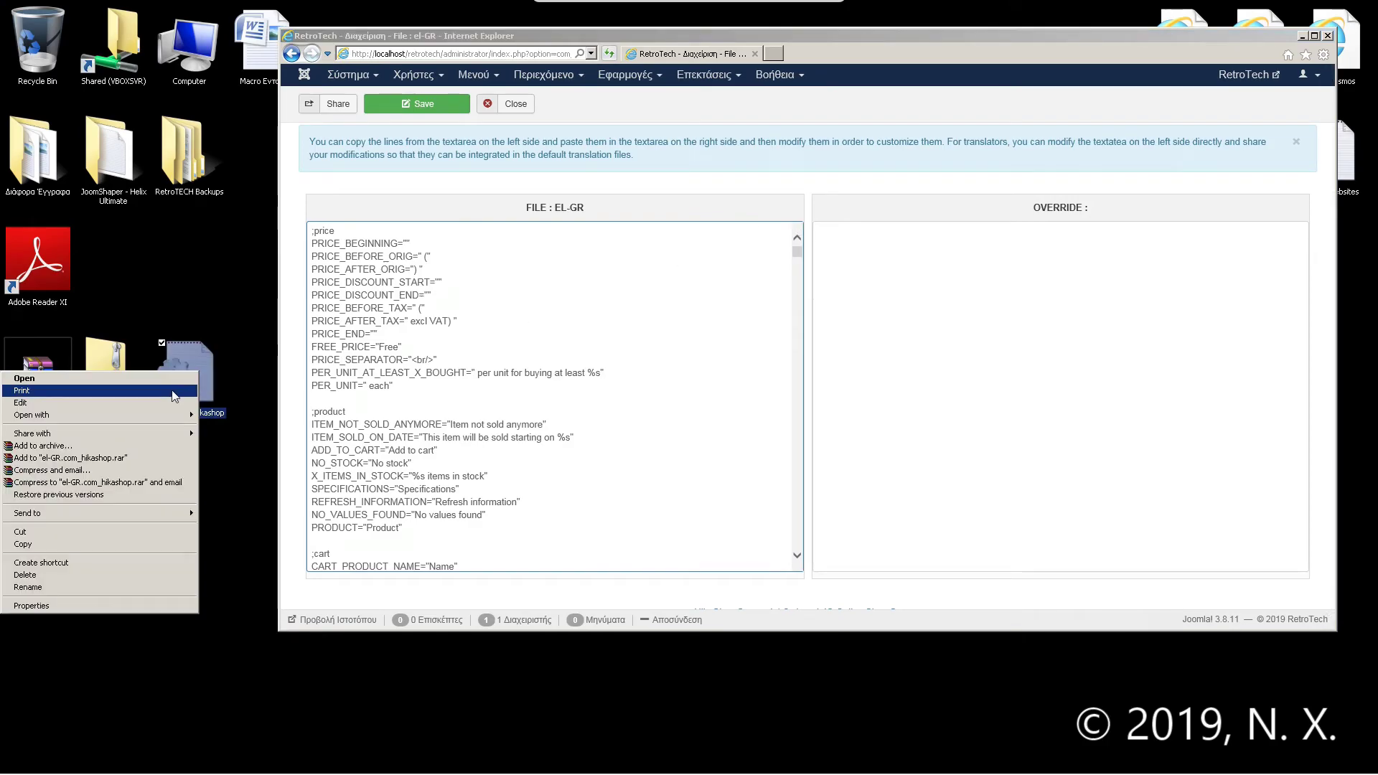
pyautogui.click(224, 420)
pyautogui.click(887, 230)
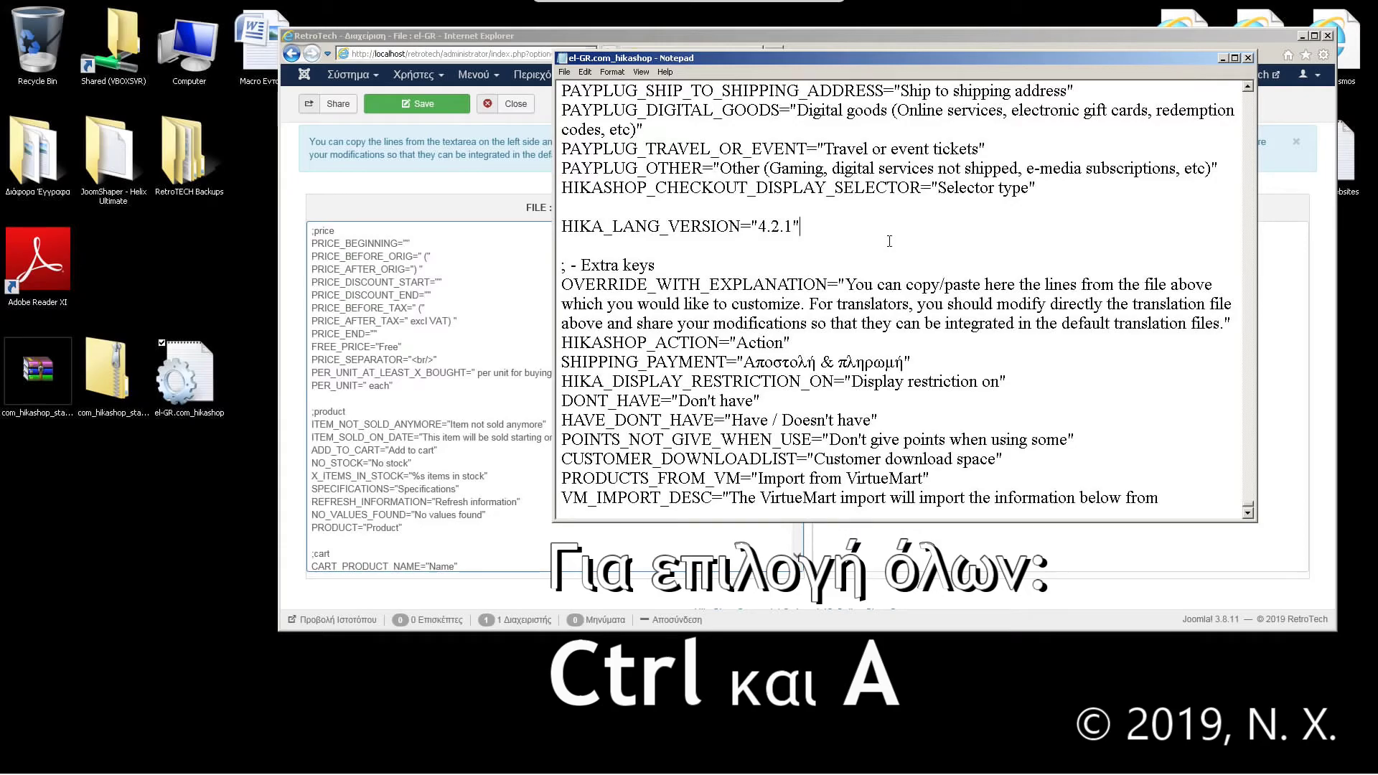
# Step: Copy all of the Greek language file's text and return to the browser's el-GR editor
pyautogui.hotkey('ctrl', 'a')
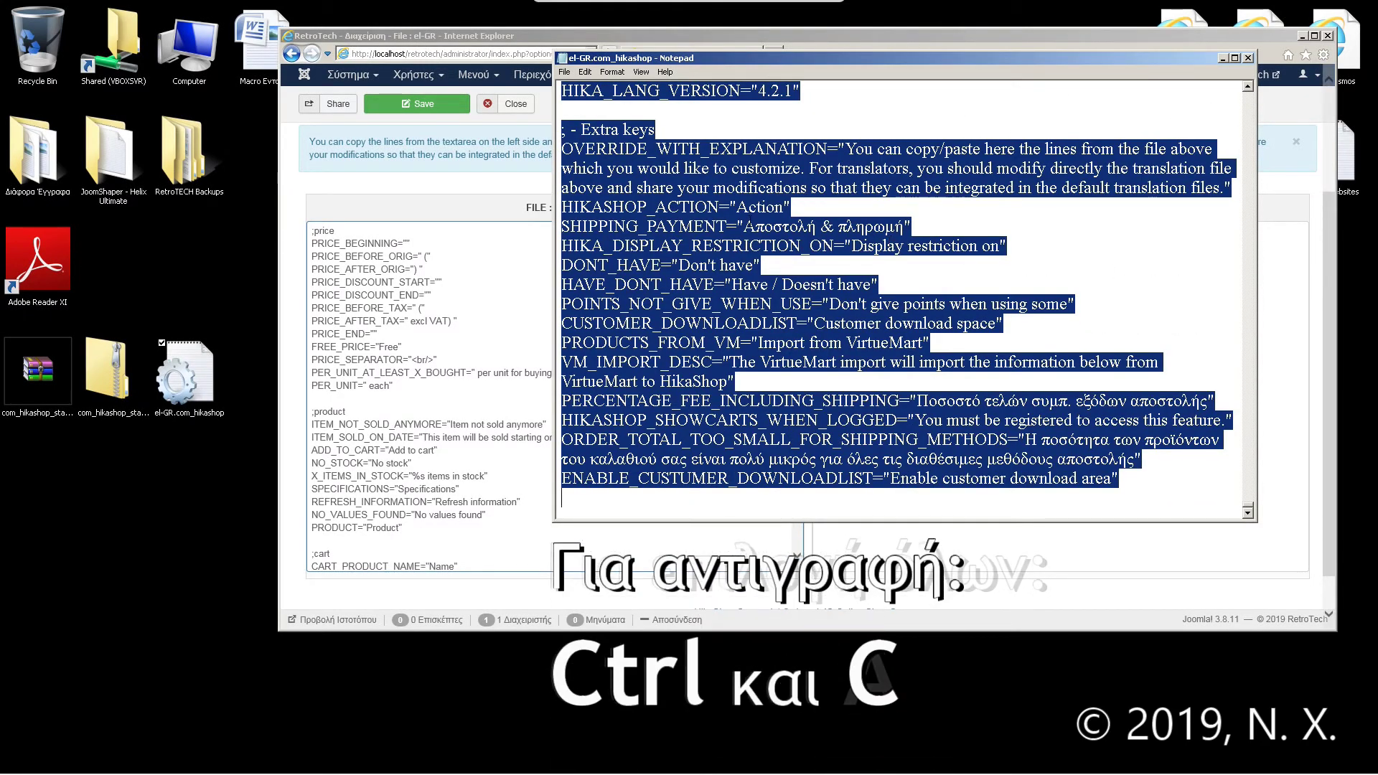
pyautogui.rightClick(606, 219)
pyautogui.click(671, 260)
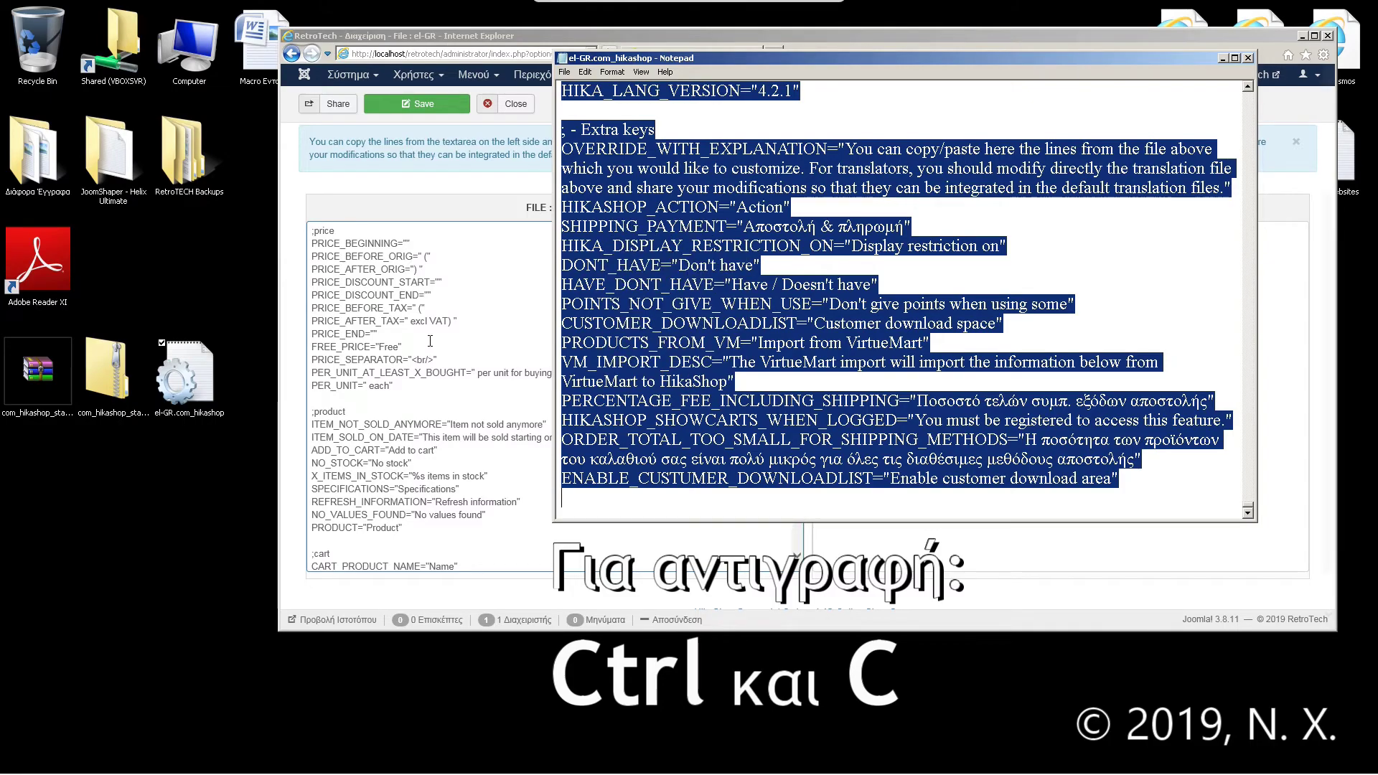
pyautogui.click(429, 340)
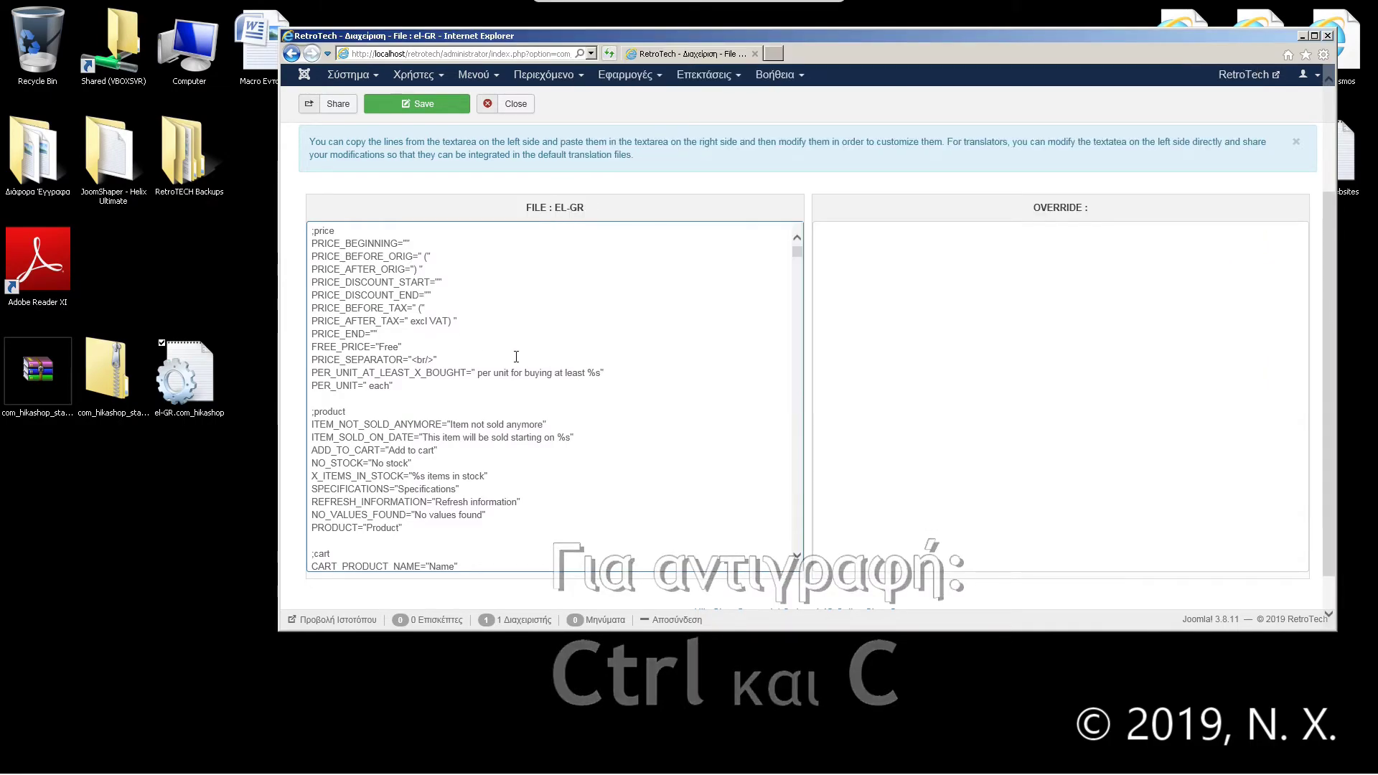
# Step: Replace the el-GR file's English text with the copied Greek strings, then maximize the browser
pyautogui.hotkey('ctrl', 'a')
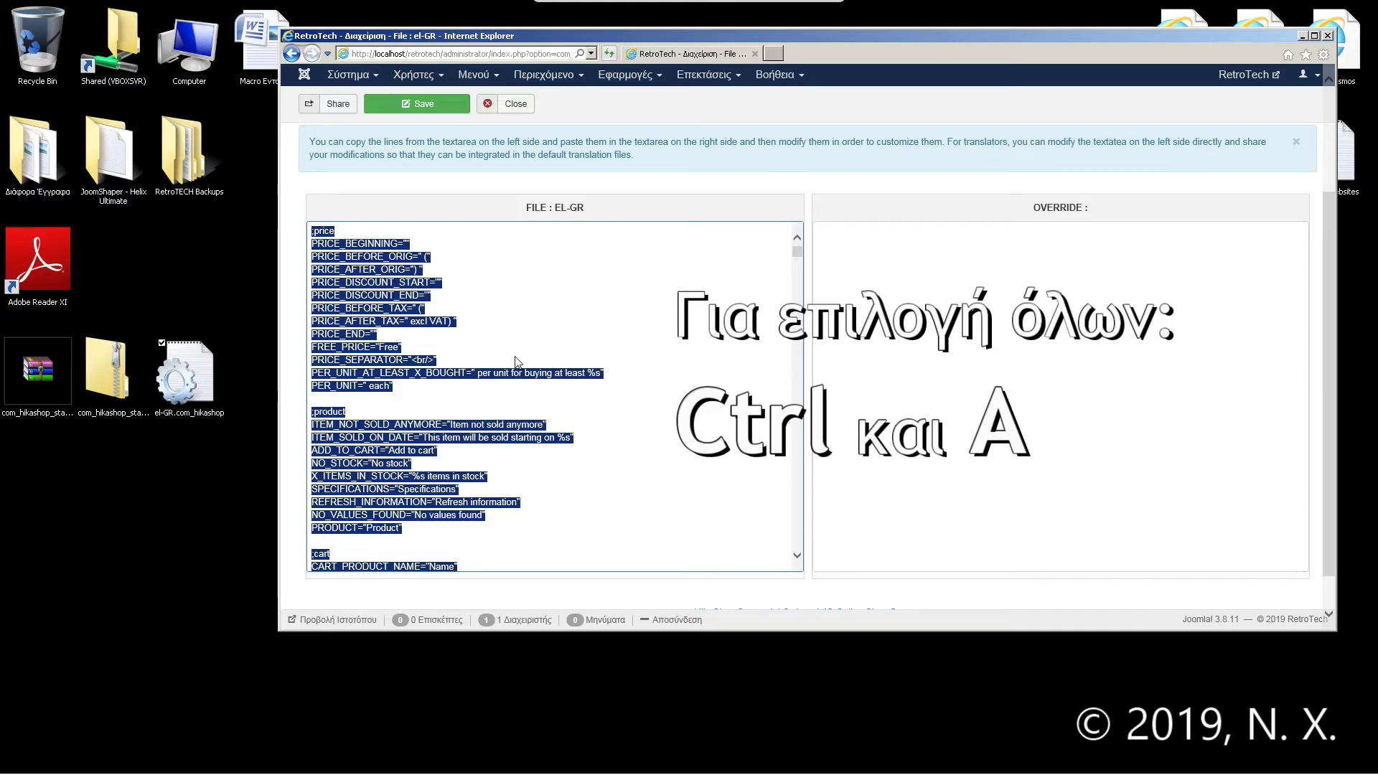
pyautogui.hotkey('ctrl', 'v')
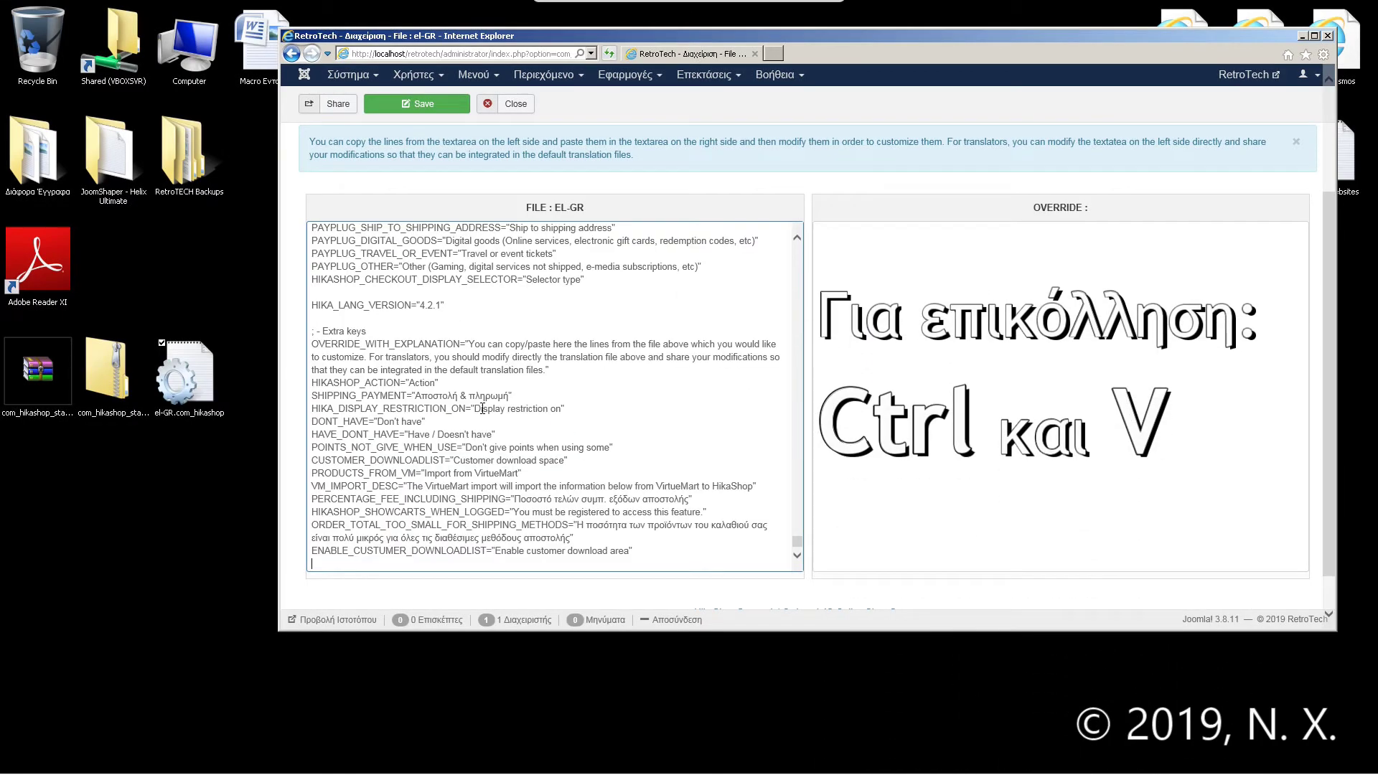
pyautogui.scroll(15, 798, 552)
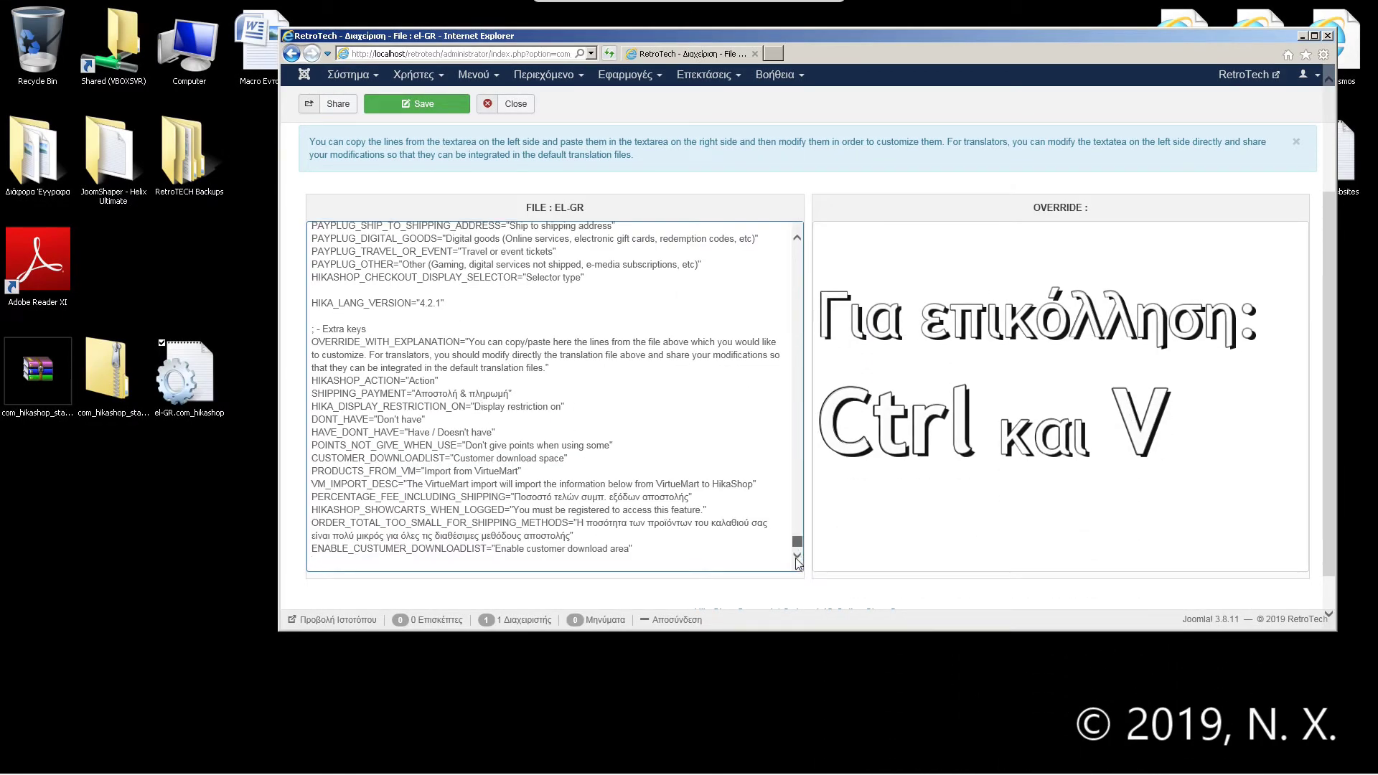
pyautogui.moveTo(796, 502); pyautogui.dragTo(775, 644)
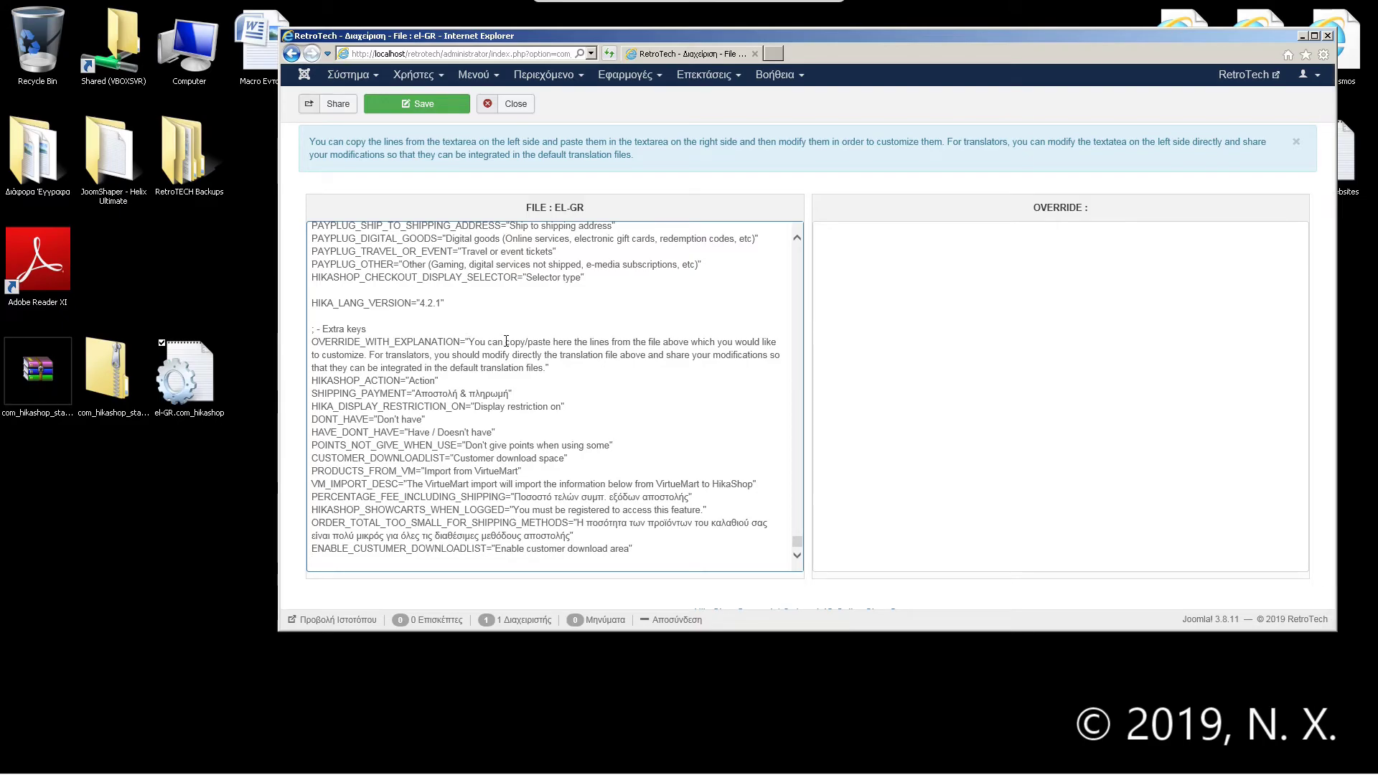
pyautogui.moveTo(797, 542); pyautogui.dragTo(796, 250)
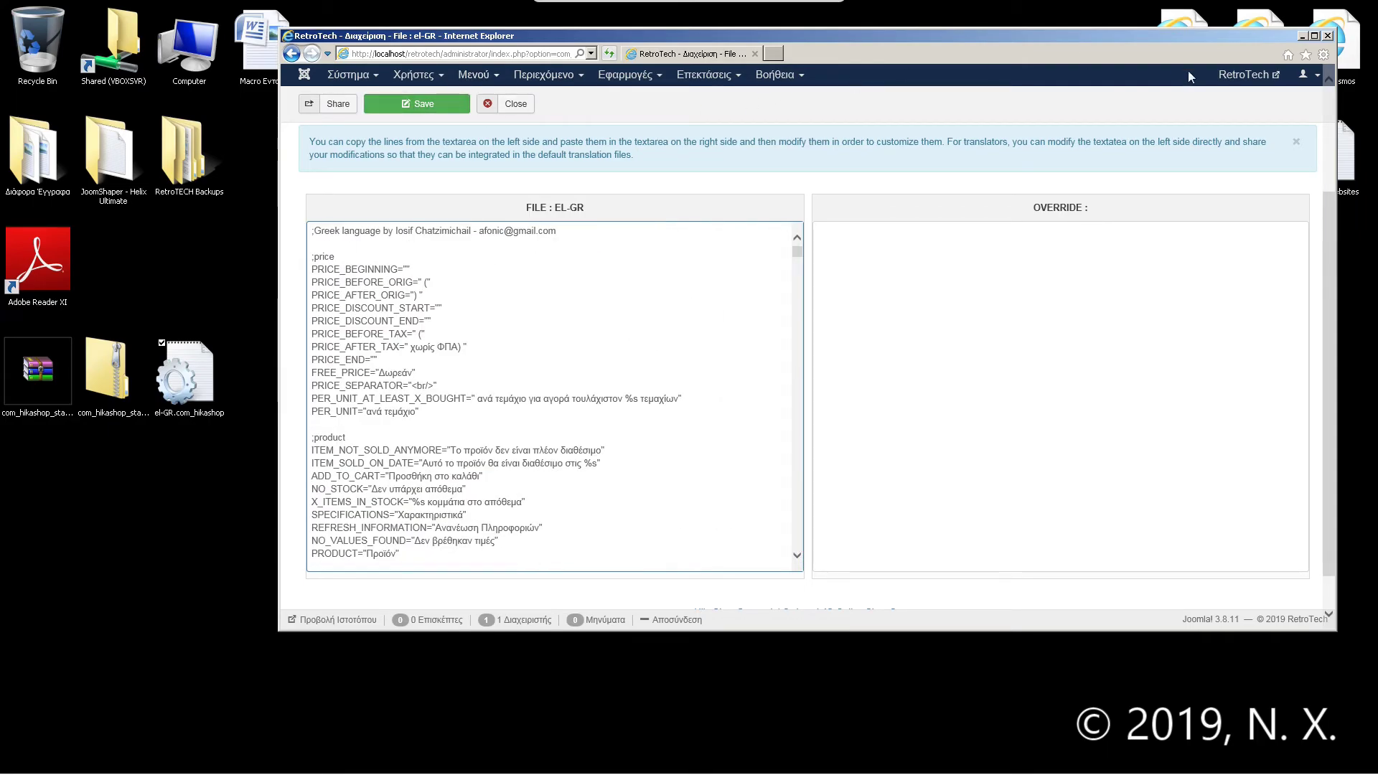
pyautogui.click(1314, 36)
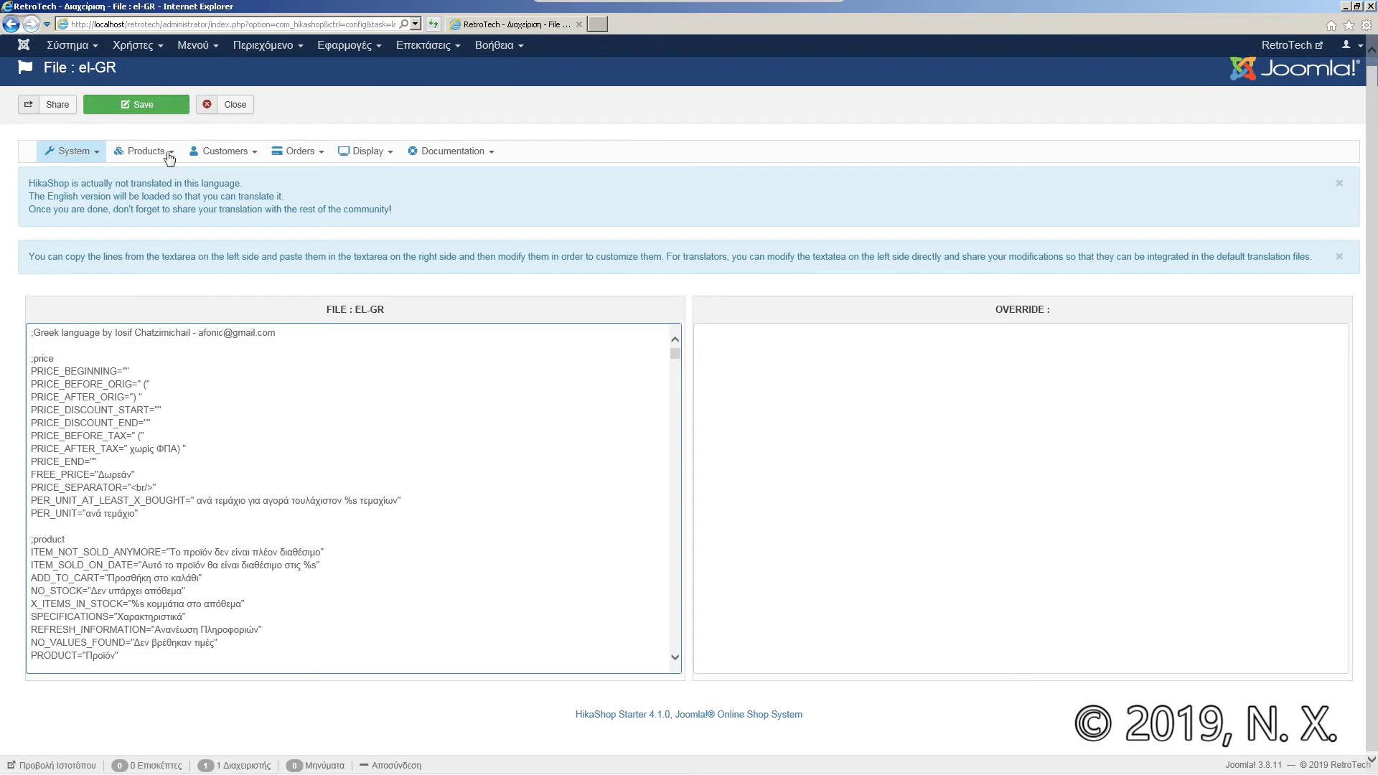
# Step: Save and close the Greek language file, then confirm el-GR appears under Γλώσσες
pyautogui.click(143, 108)
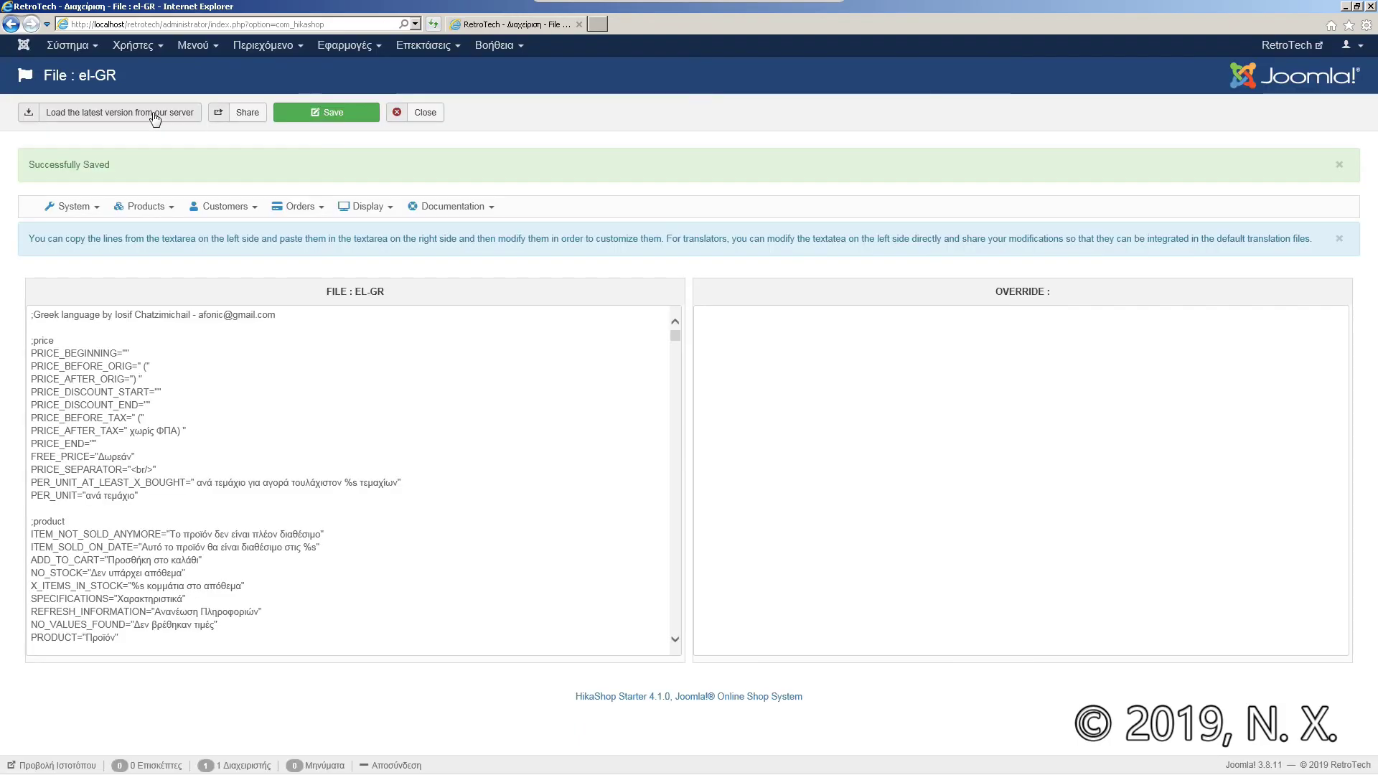
pyautogui.click(435, 120)
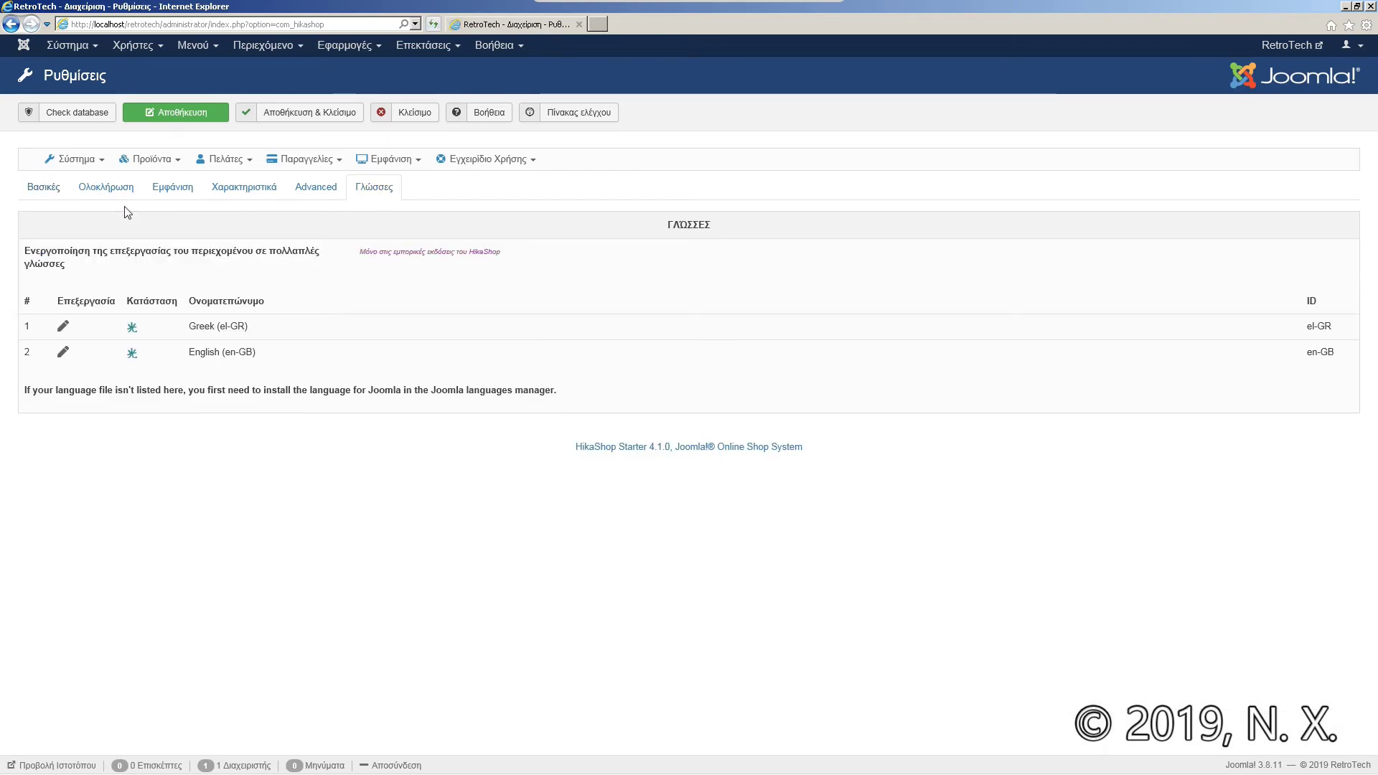
pyautogui.click(49, 191)
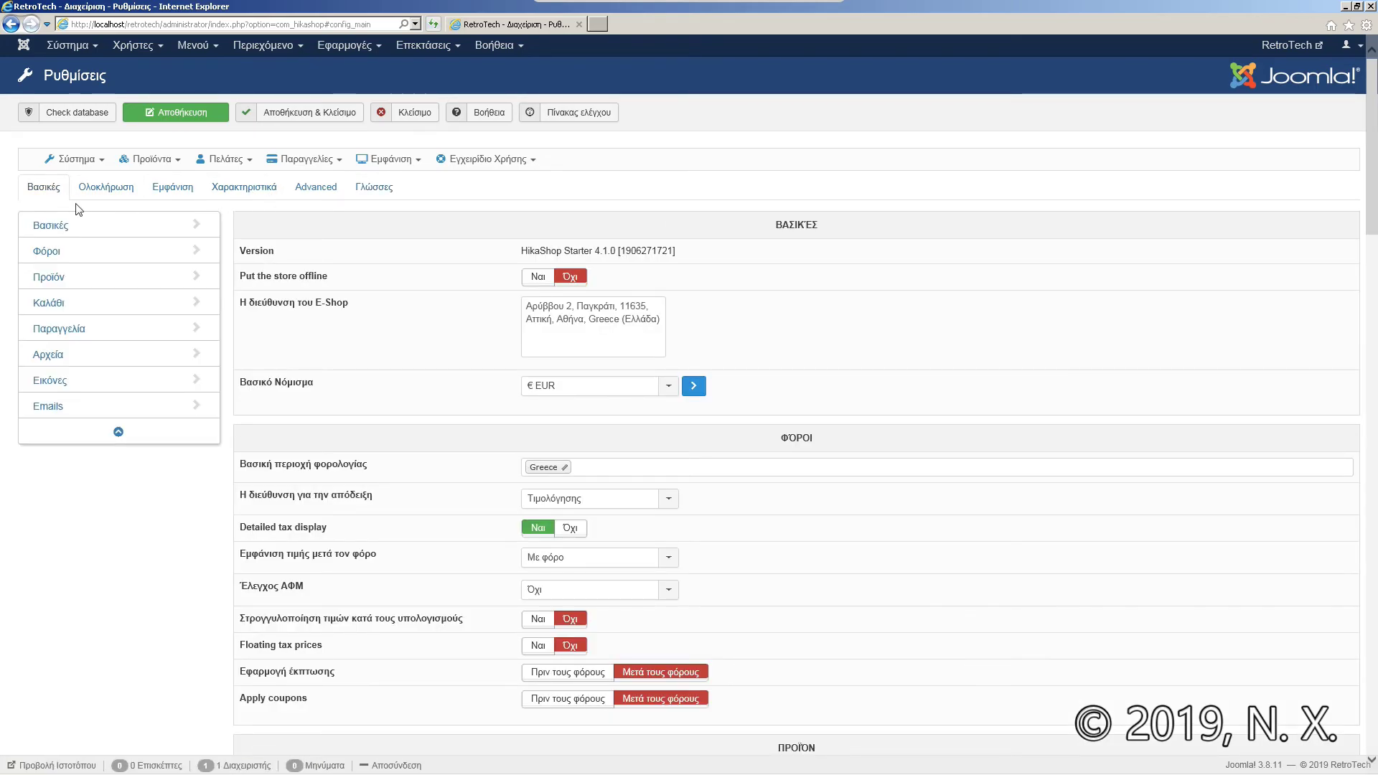
pyautogui.click(376, 194)
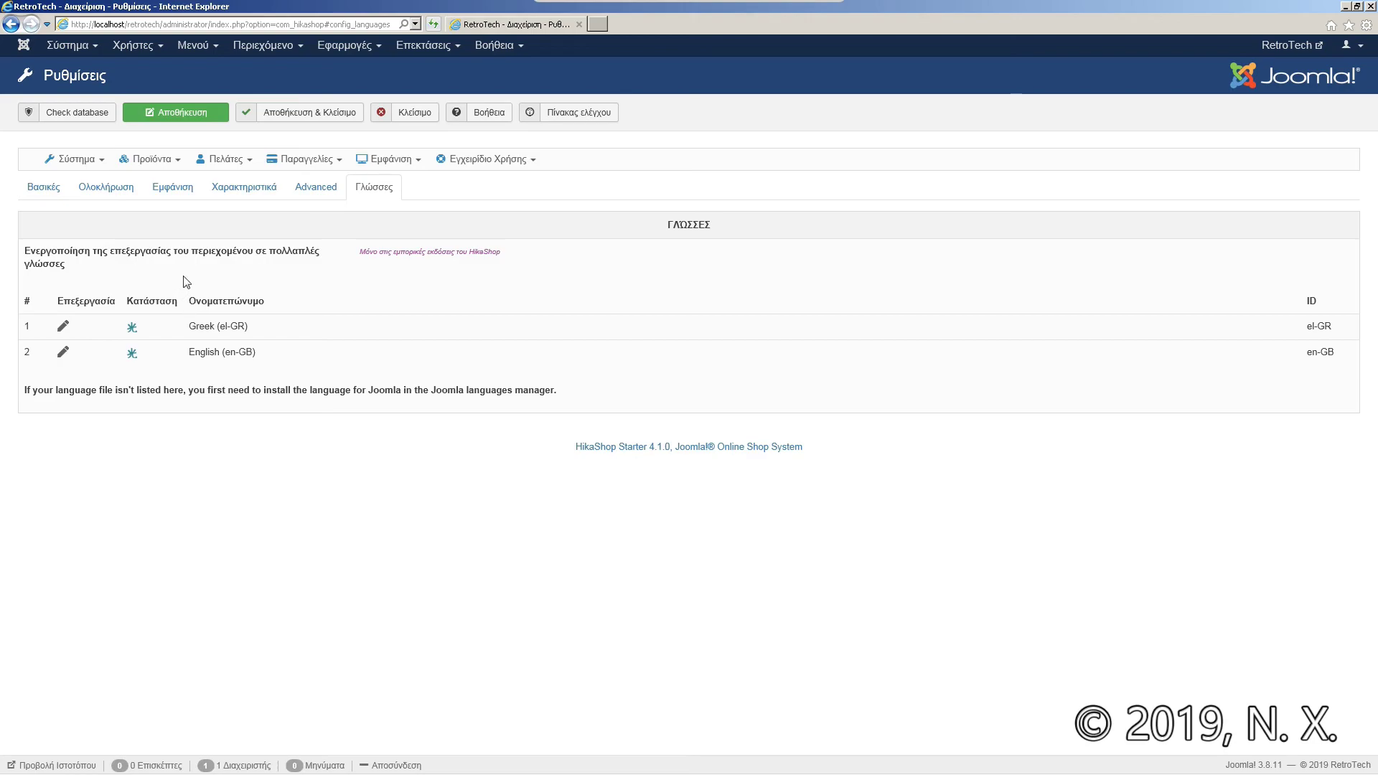
pyautogui.moveTo(212, 269)
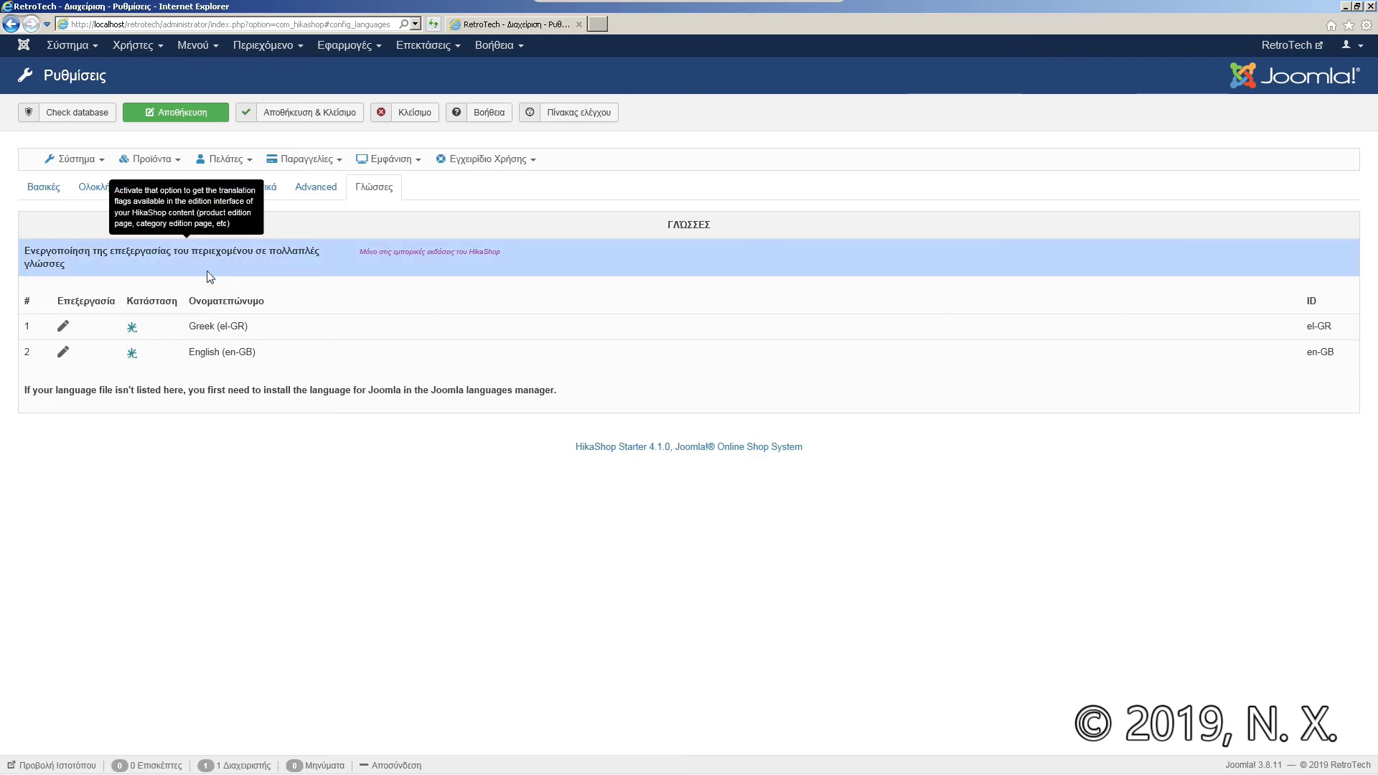
pyautogui.moveTo(132, 331)
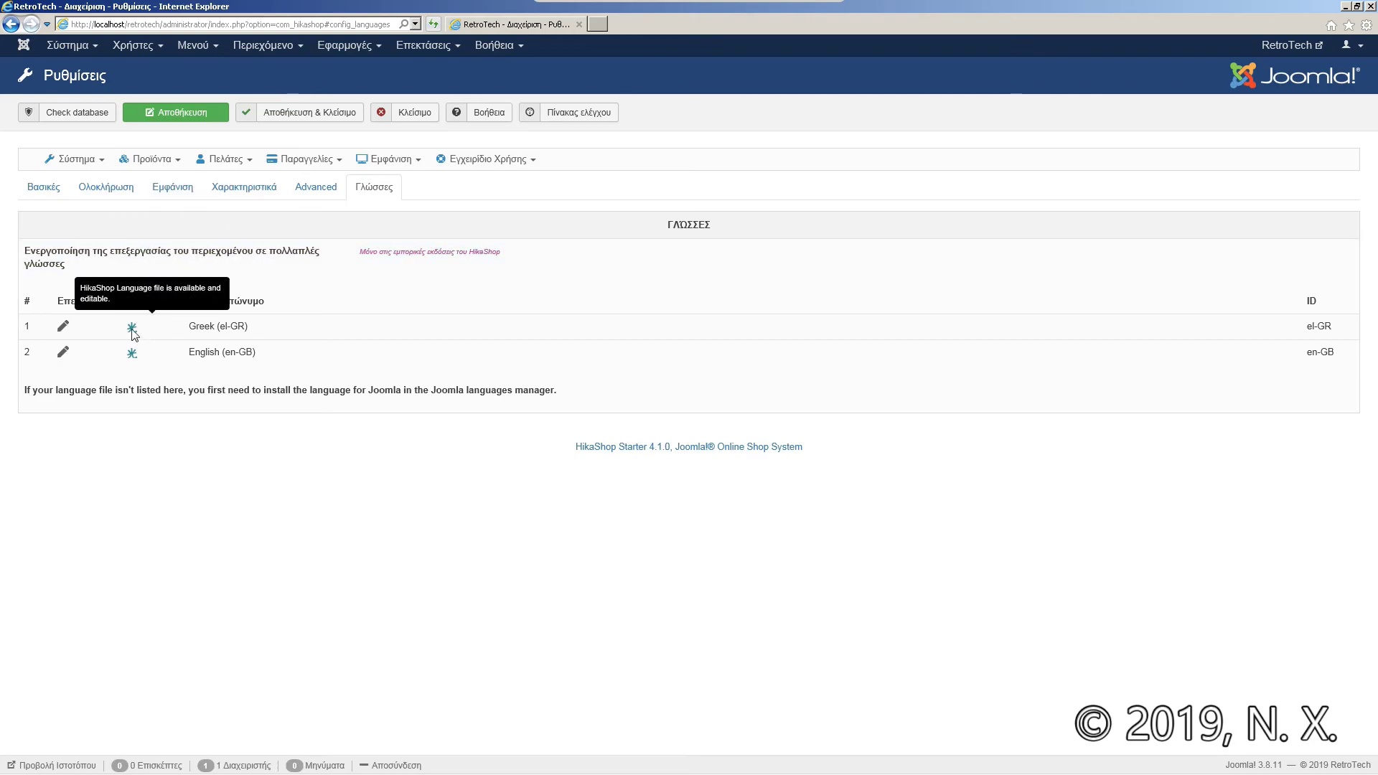
pyautogui.moveTo(132, 356)
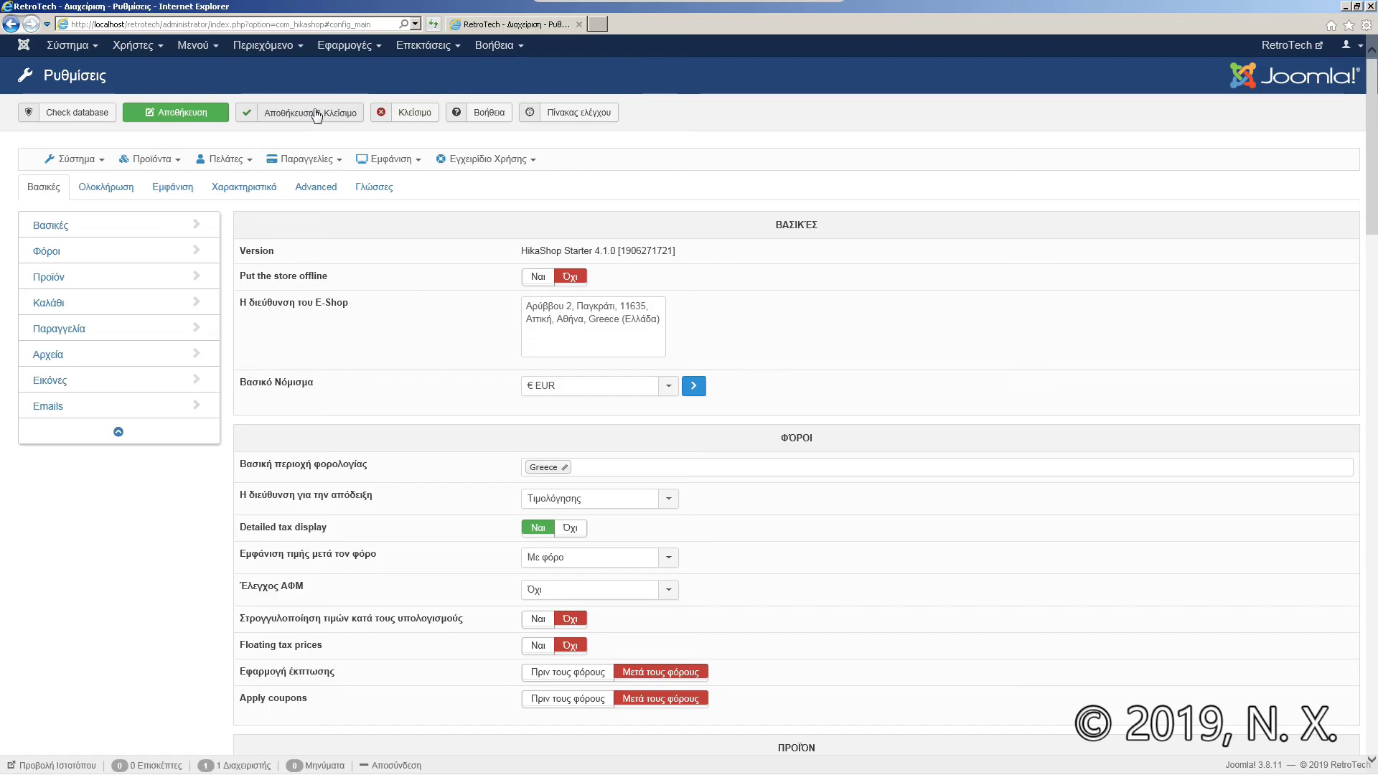
# Step: Save and close the configuration, then go to Σύστημα > Νομίσματα
pyautogui.click(314, 113)
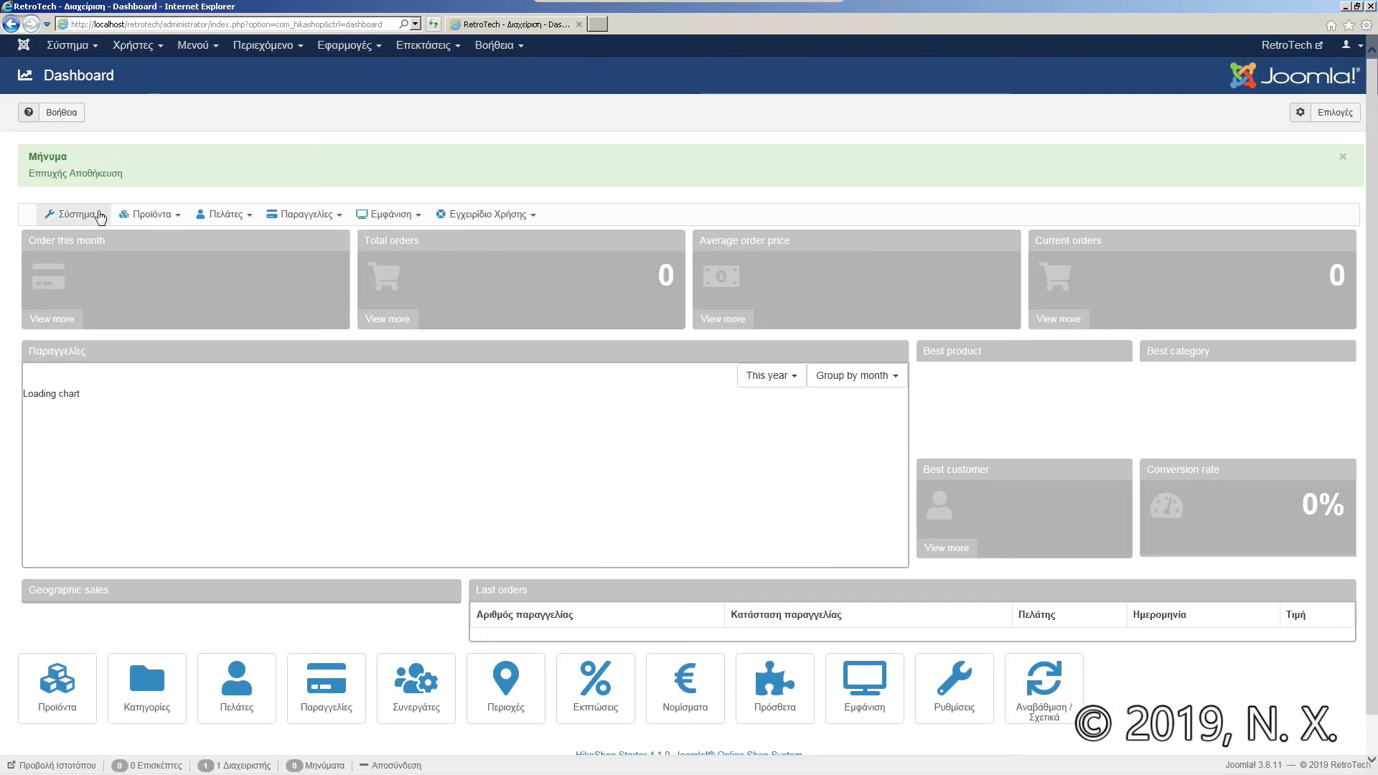
pyautogui.click(74, 214)
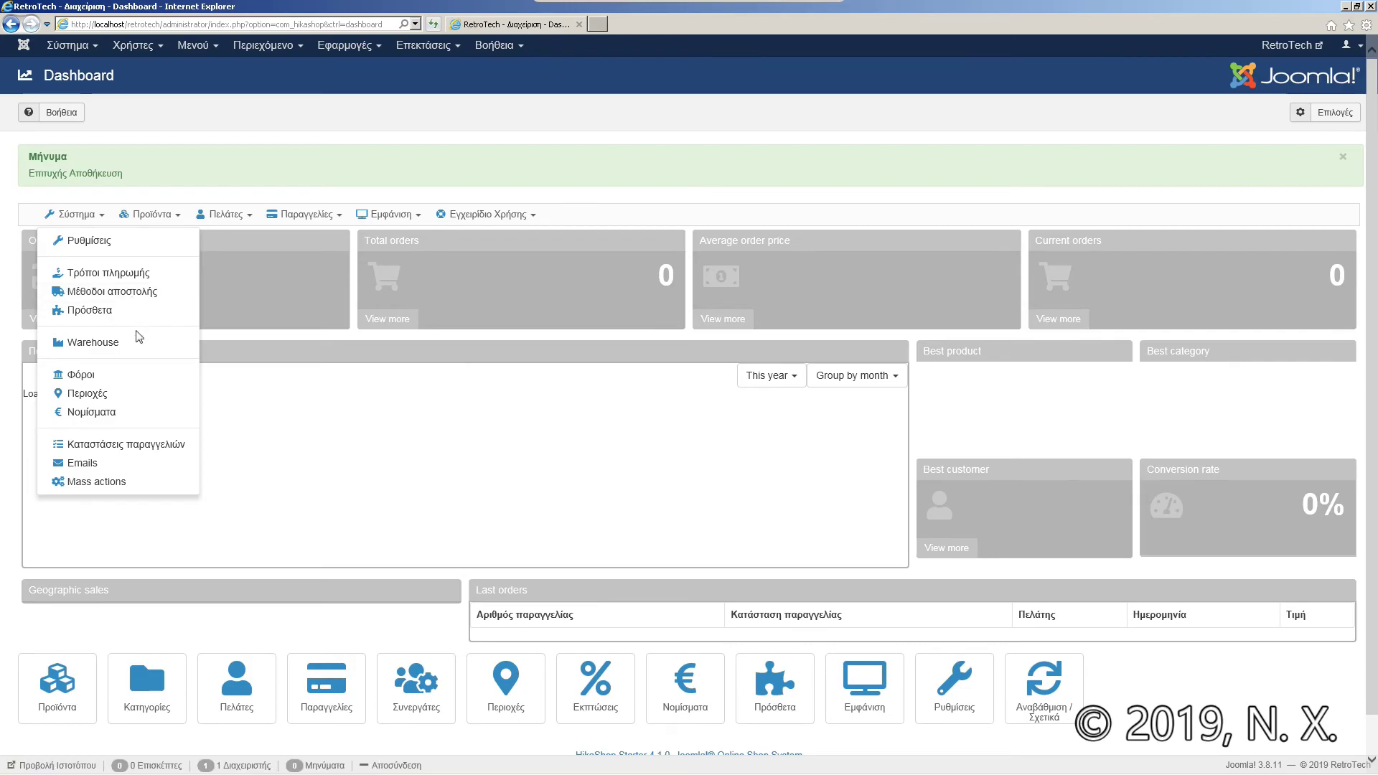
pyautogui.click(107, 411)
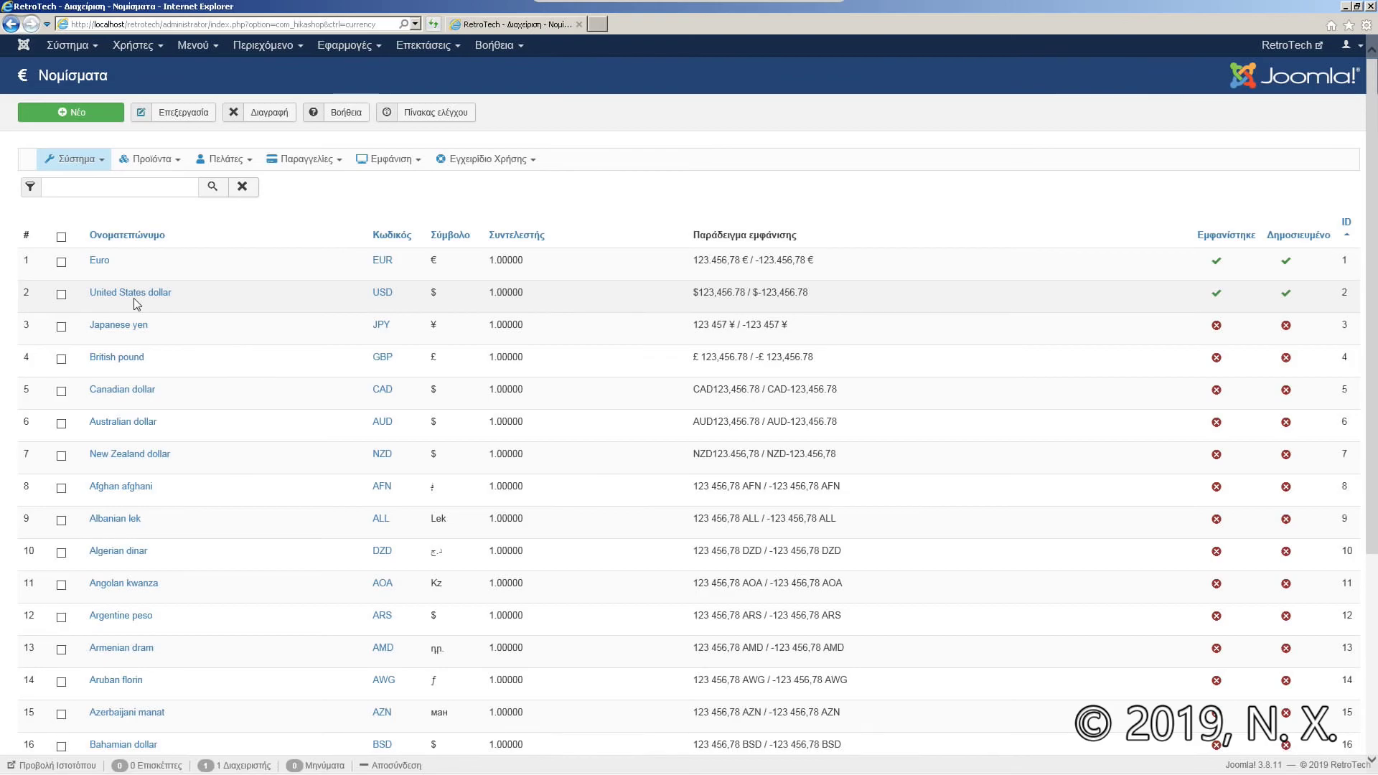
# Step: Open the United States dollar currency and review its surcharge and conversion rate fields
pyautogui.click(147, 298)
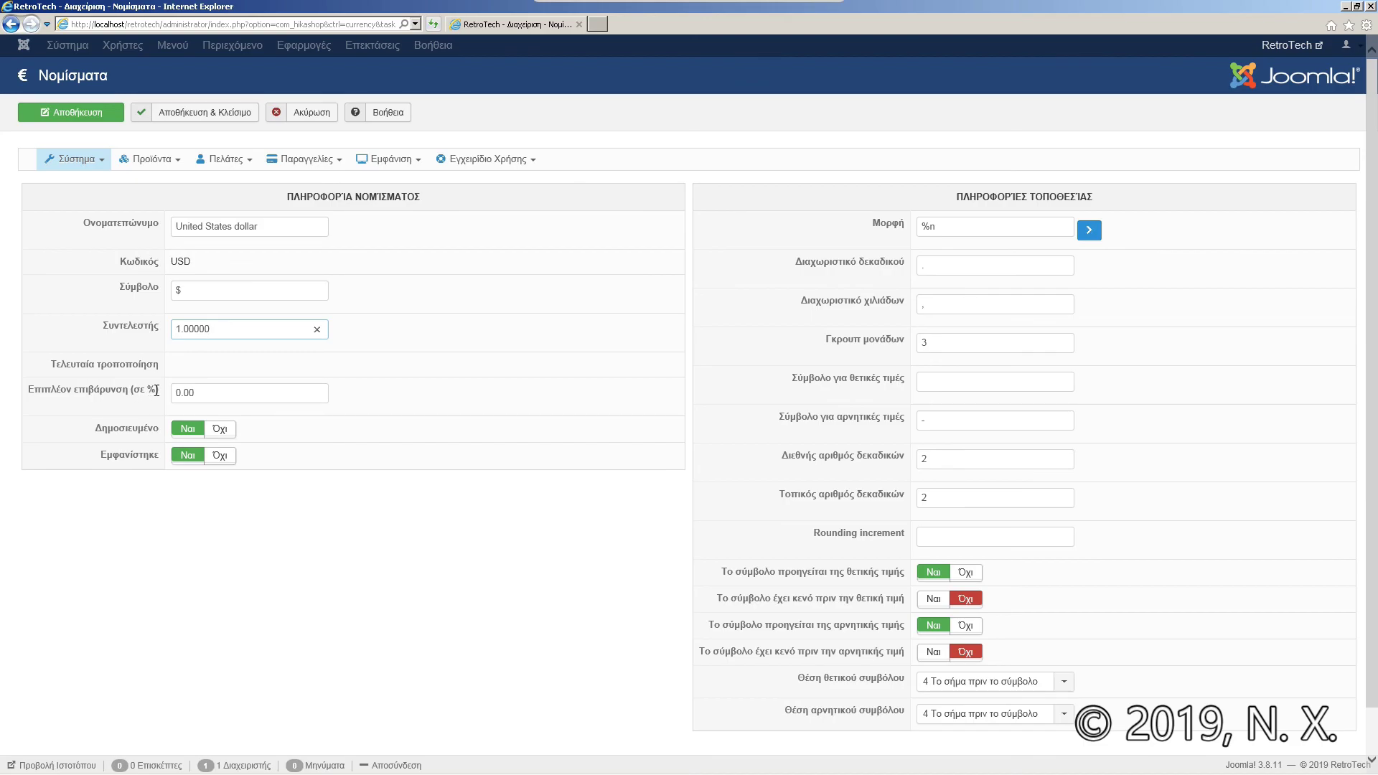
pyautogui.click(201, 392)
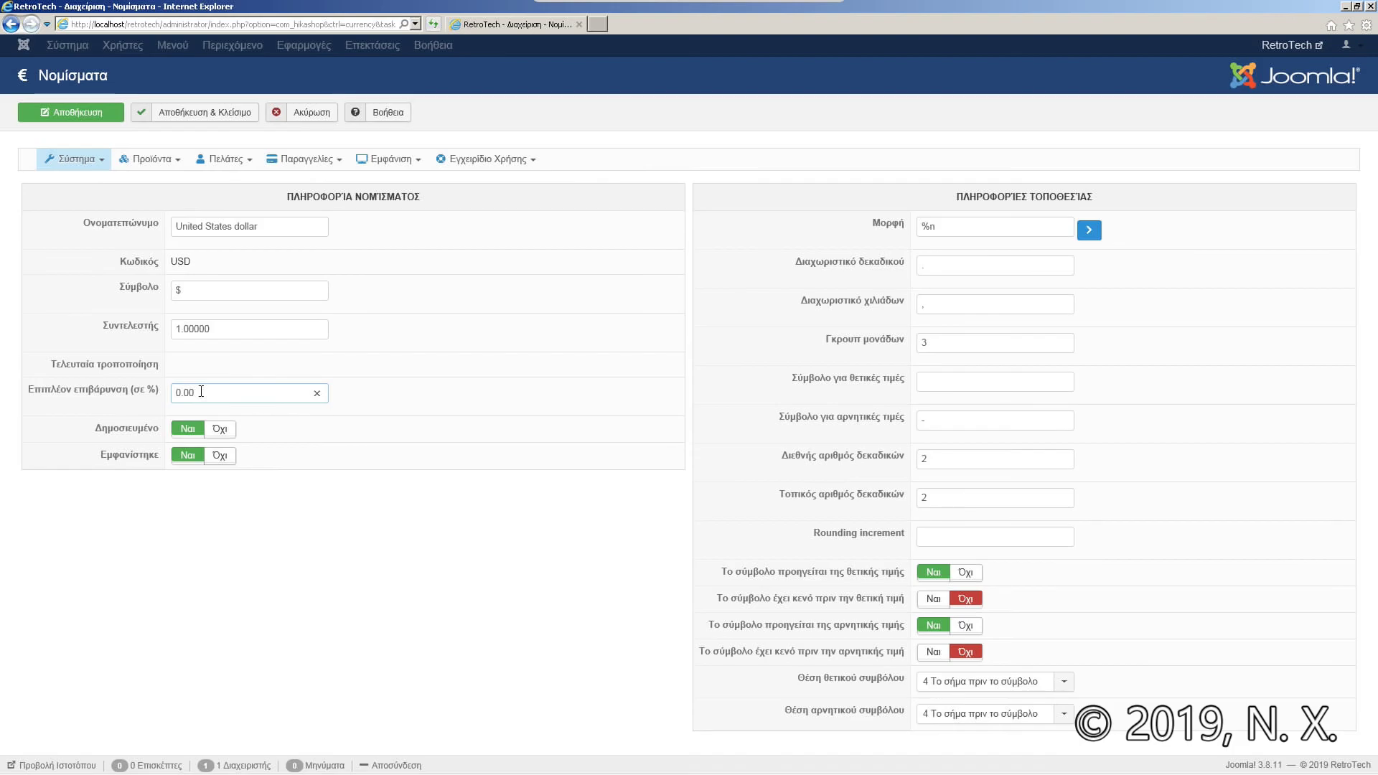
pyautogui.click(220, 331)
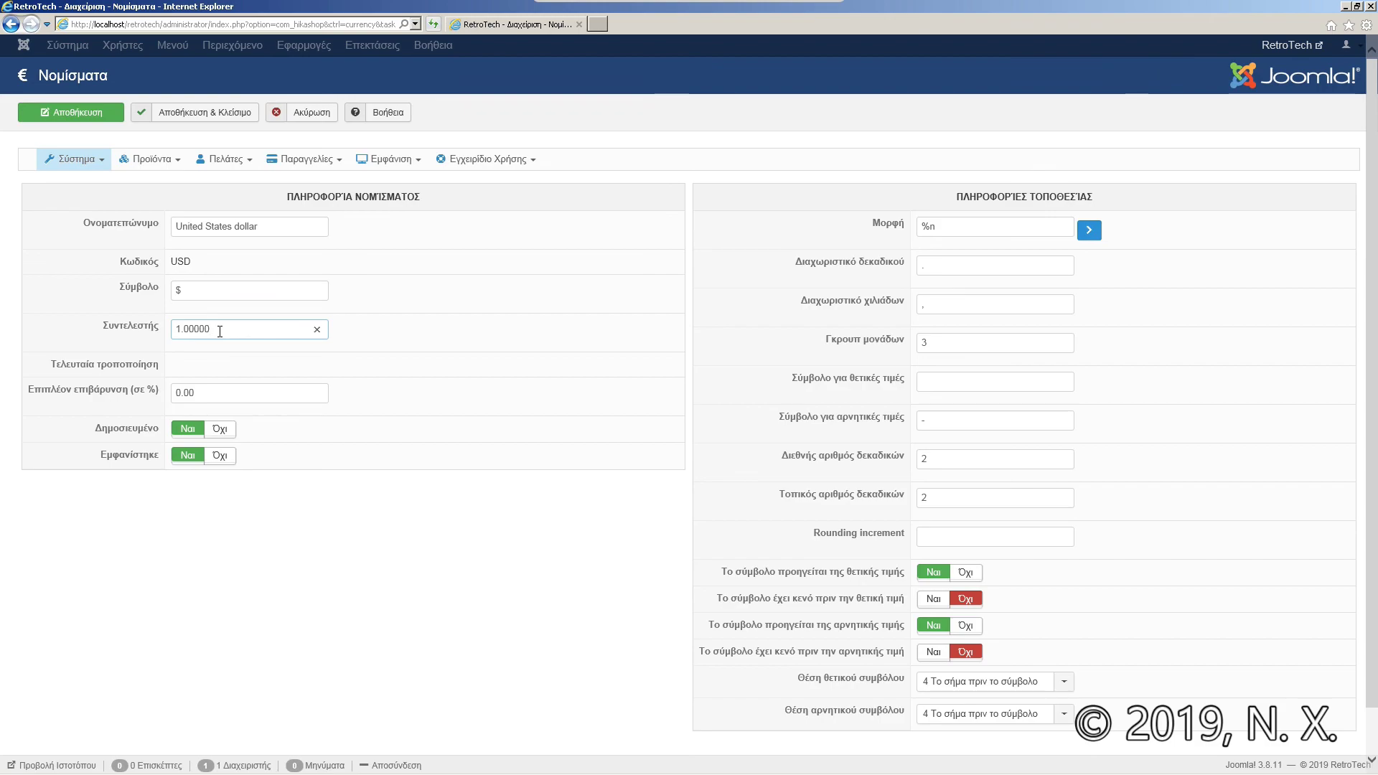
pyautogui.click(200, 392)
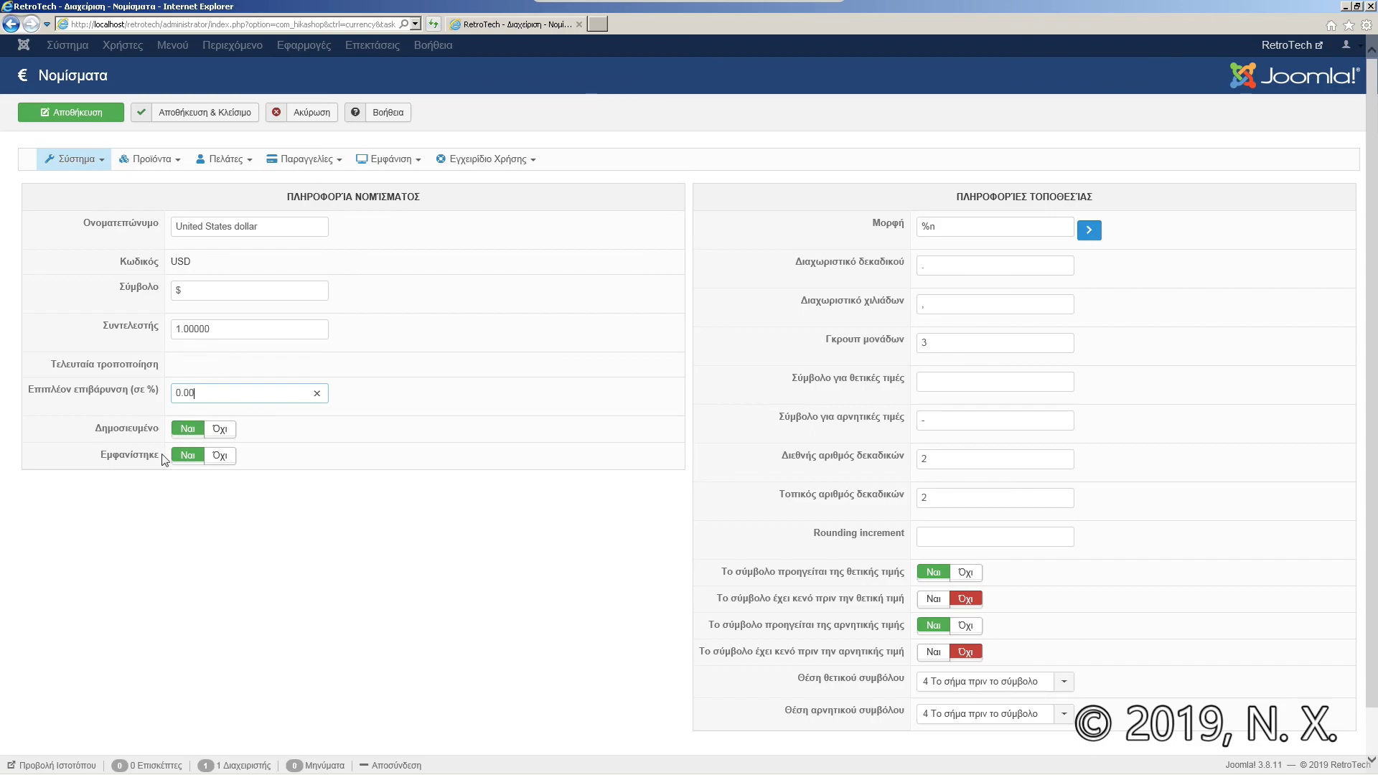
# Step: Set Δημοσιευμένο and Εμφανίστηκε to Όχι, save, and return to the dashboard
pyautogui.click(220, 430)
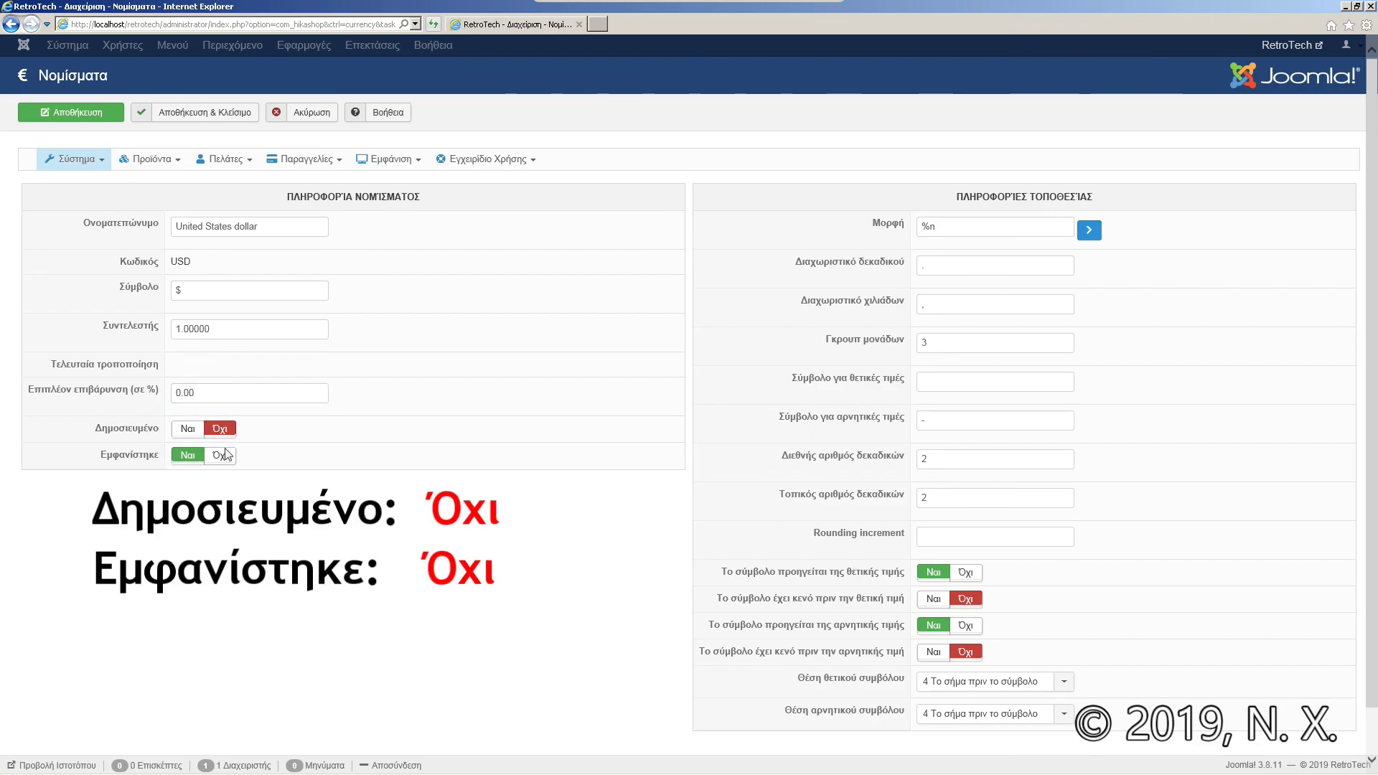
pyautogui.click(221, 455)
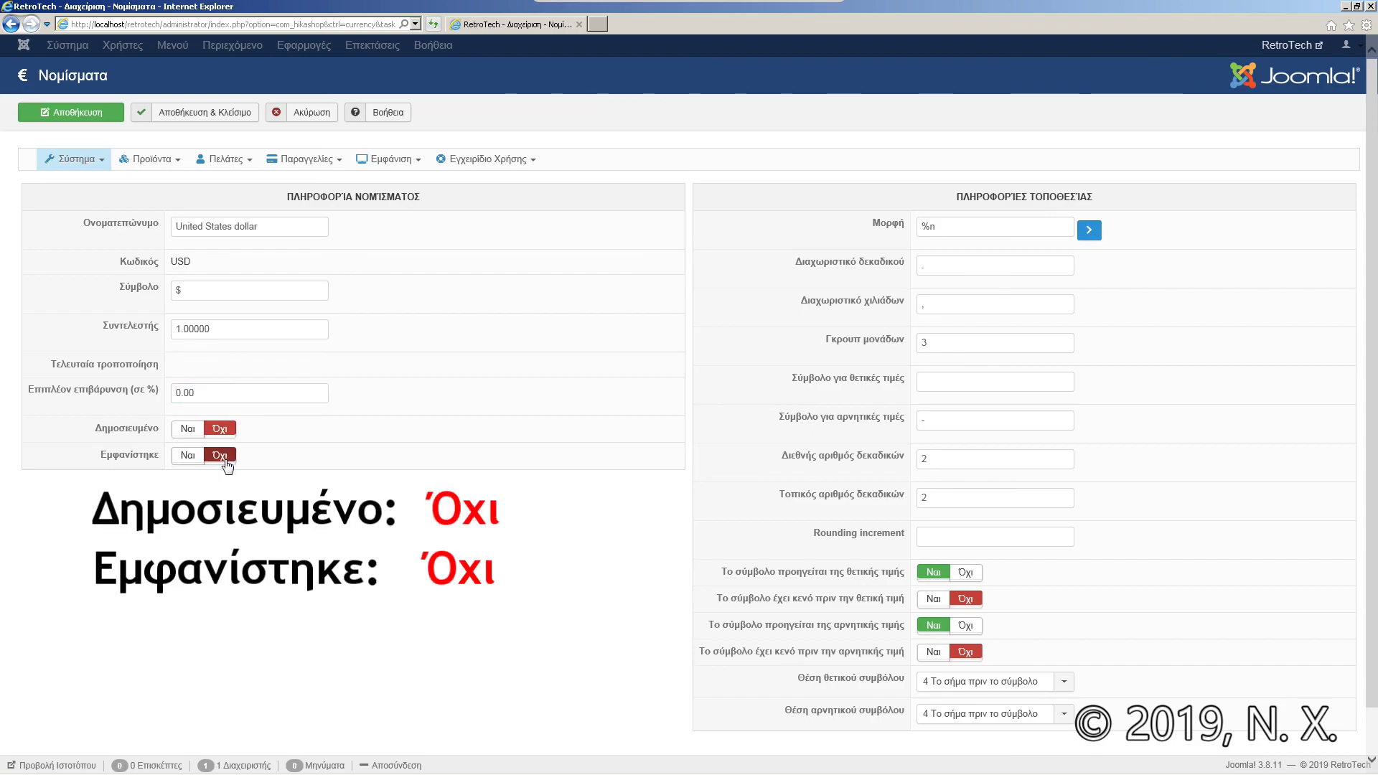
pyautogui.click(218, 111)
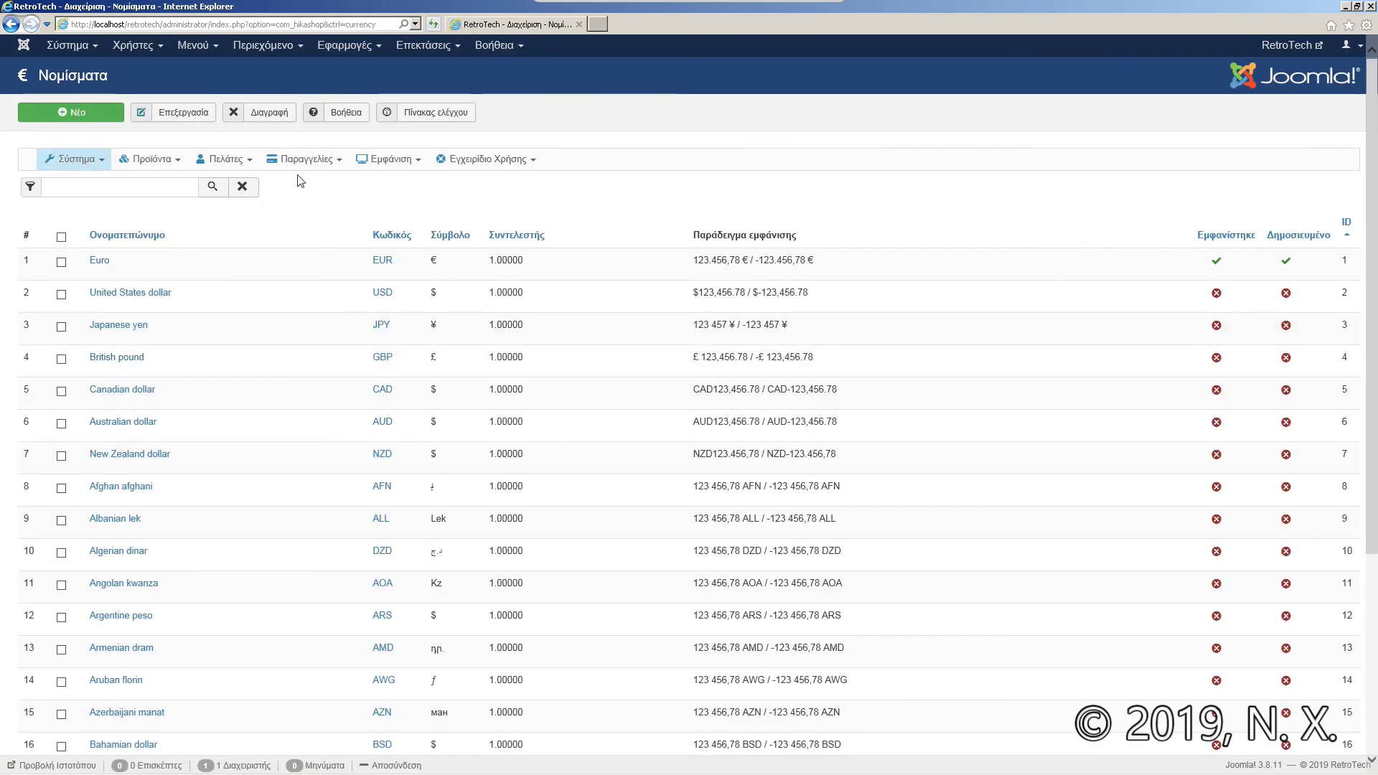
pyautogui.click(446, 115)
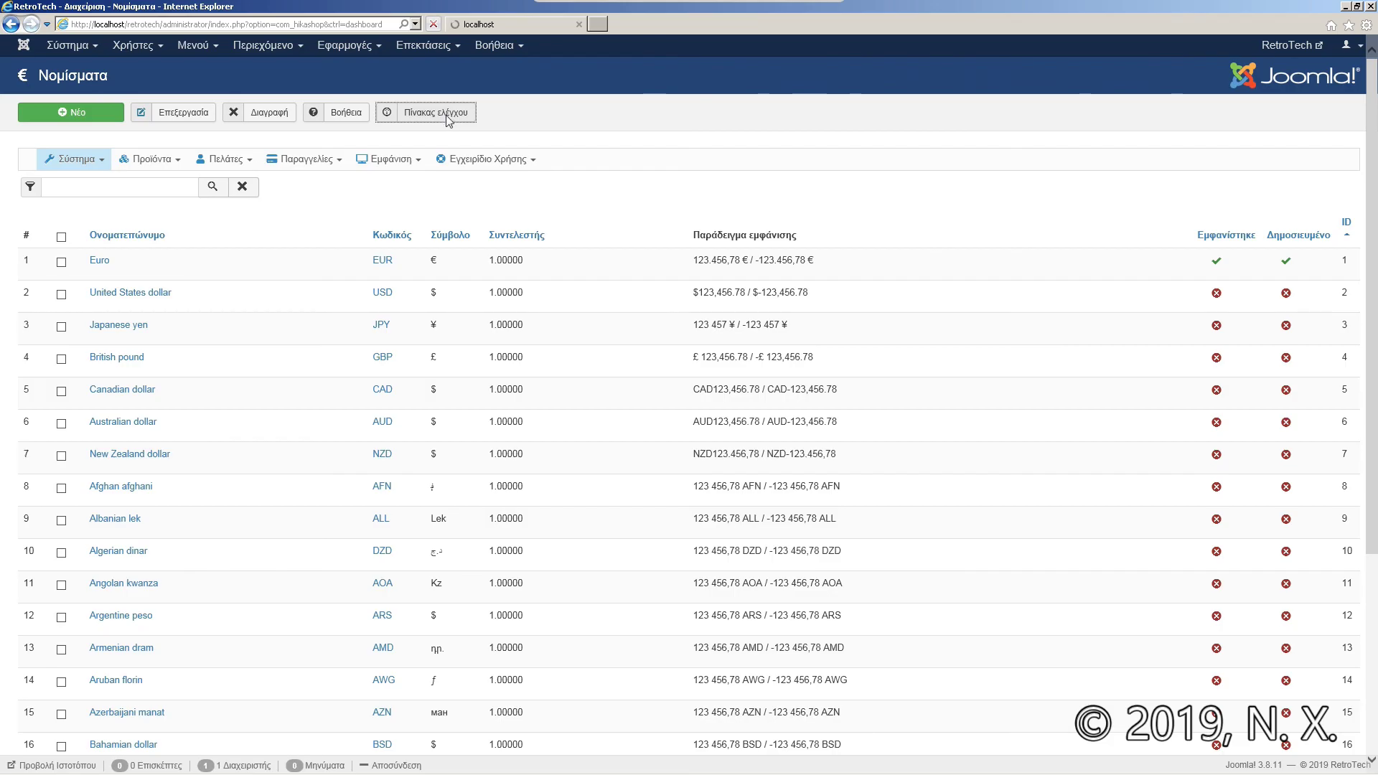